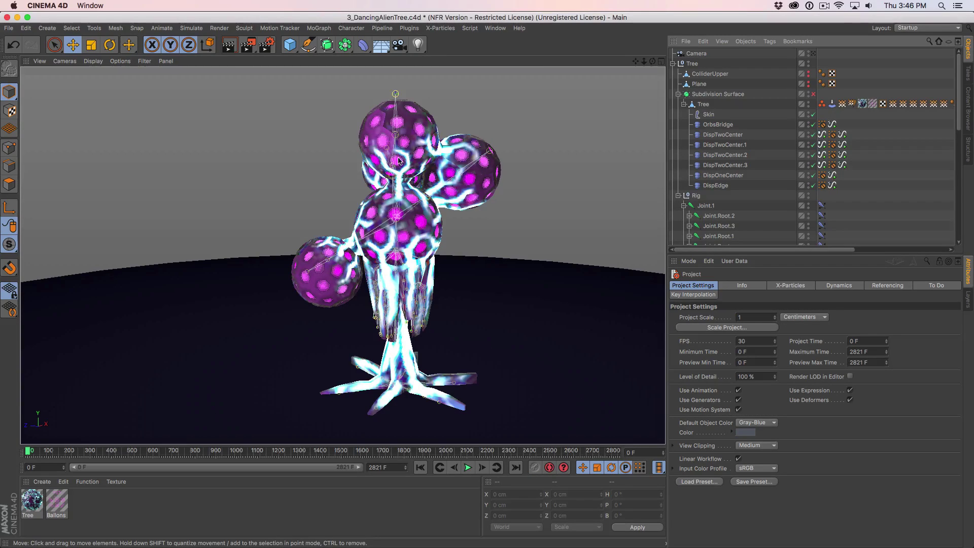
Inspect the tree rig's joint hierarchy, including the first animated joint's IK tag and the Animate null.
scroll(742, 86, down, 6)
scroll(740, 94, up, 2)
scroll(730, 76, up, 1)
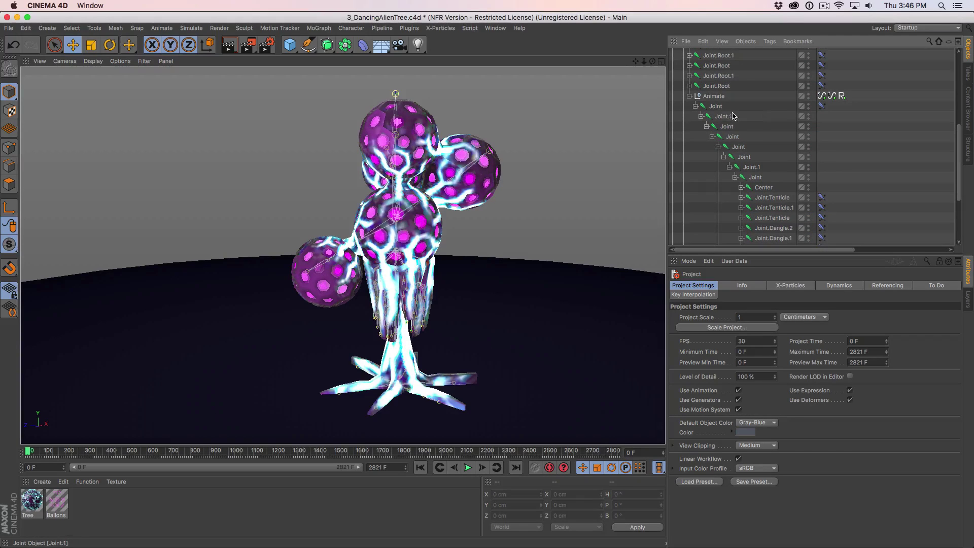
click(822, 105)
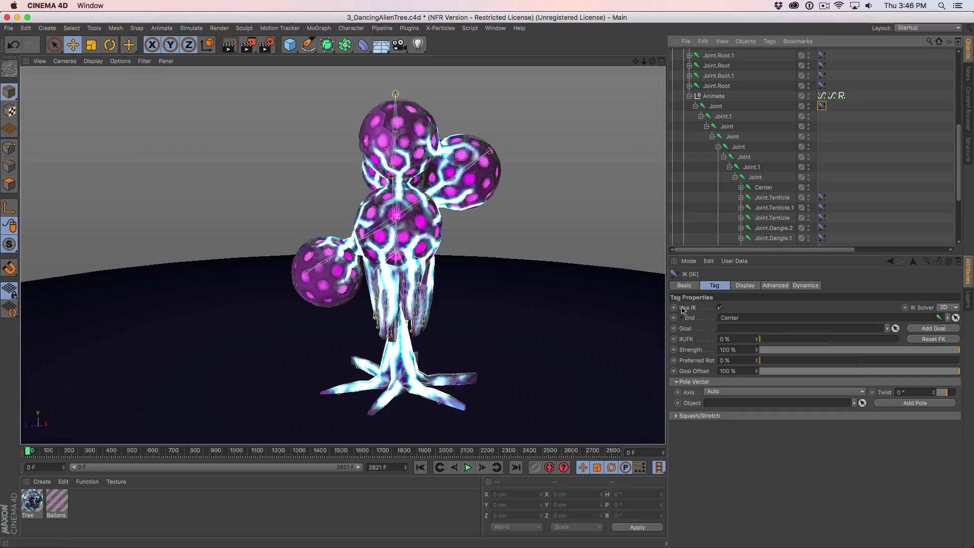
click(714, 96)
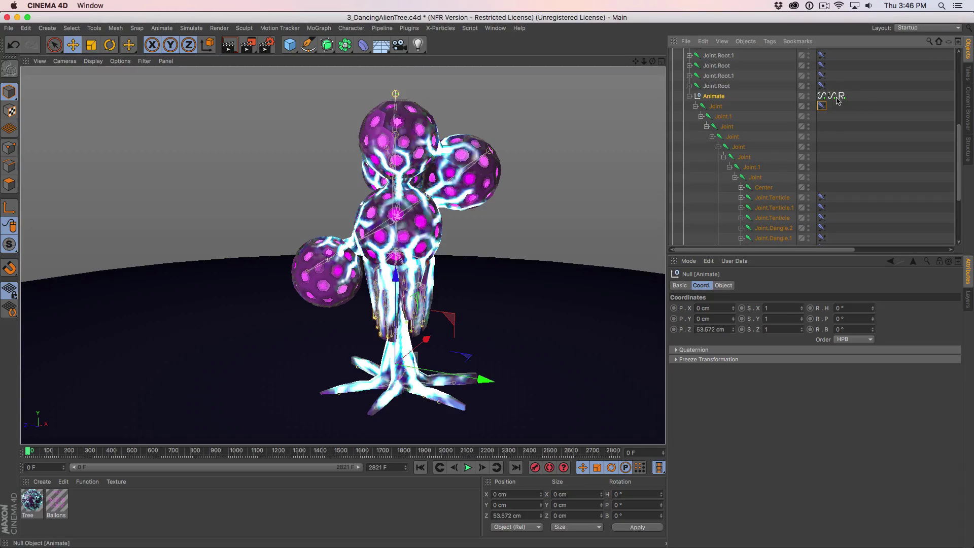
scroll(888, 150, down, 5)
scroll(888, 151, up, 5)
click(887, 121)
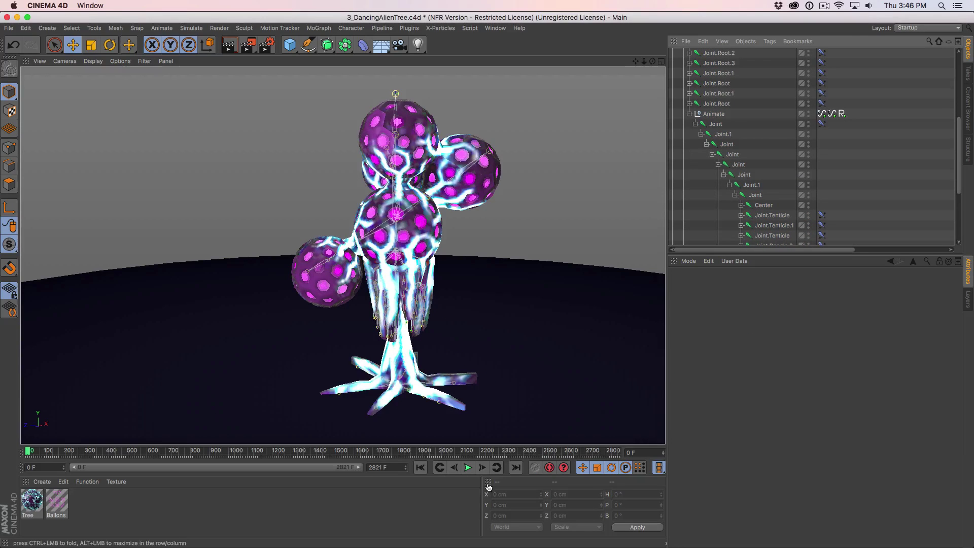
Play the dancing tree animation and return to the first frame.
click(466, 468)
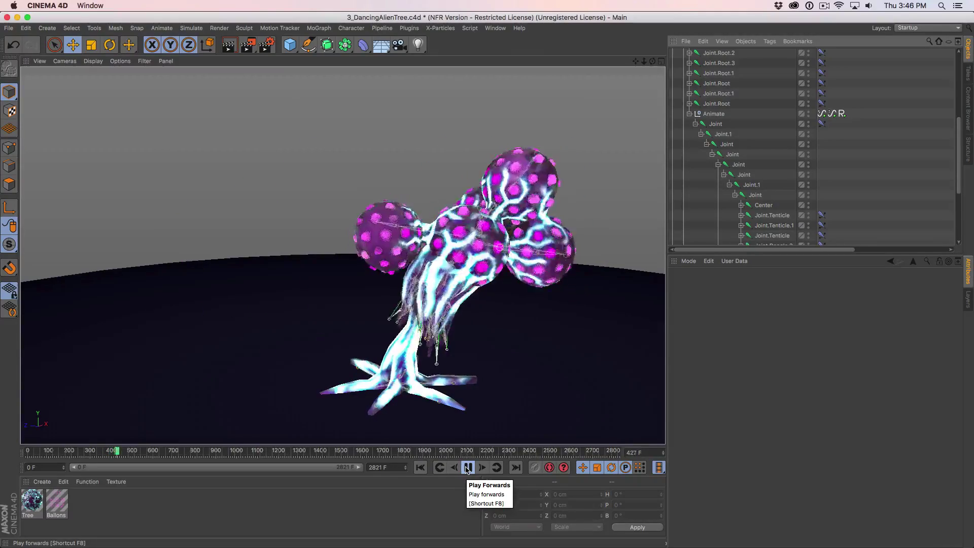
click(420, 467)
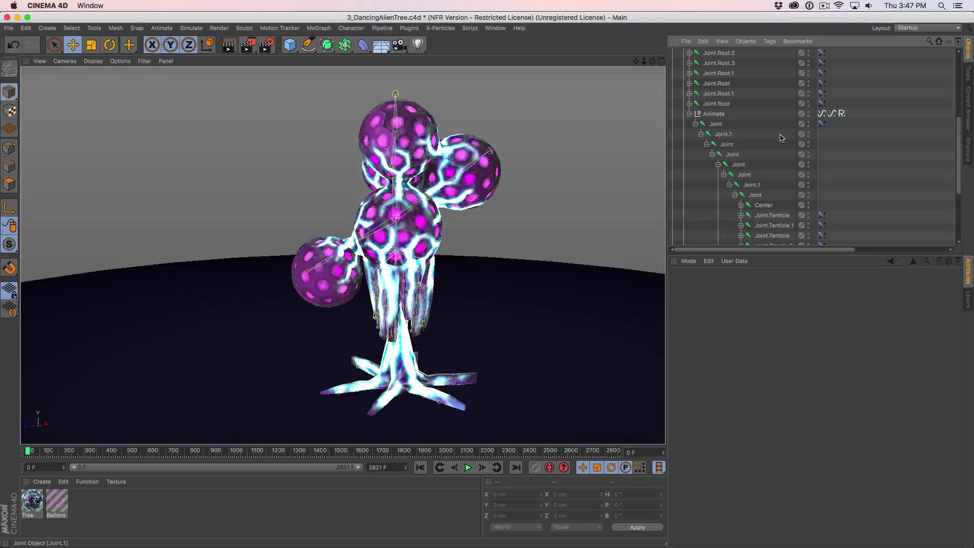
Disable the OrbsBridge and Disp deformers under the Tree mesh, leaving Skin enabled.
scroll(739, 150, up, 1)
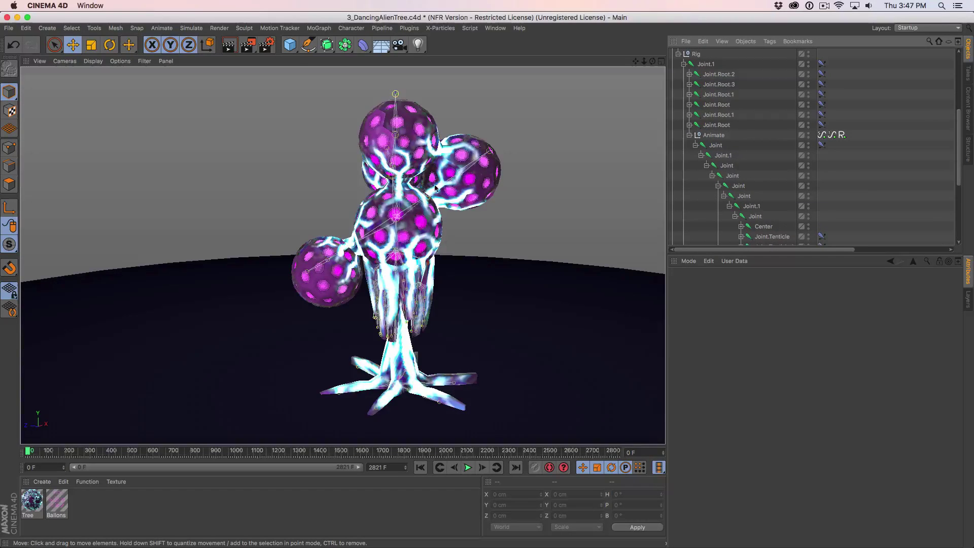
scroll(828, 134, up, 5)
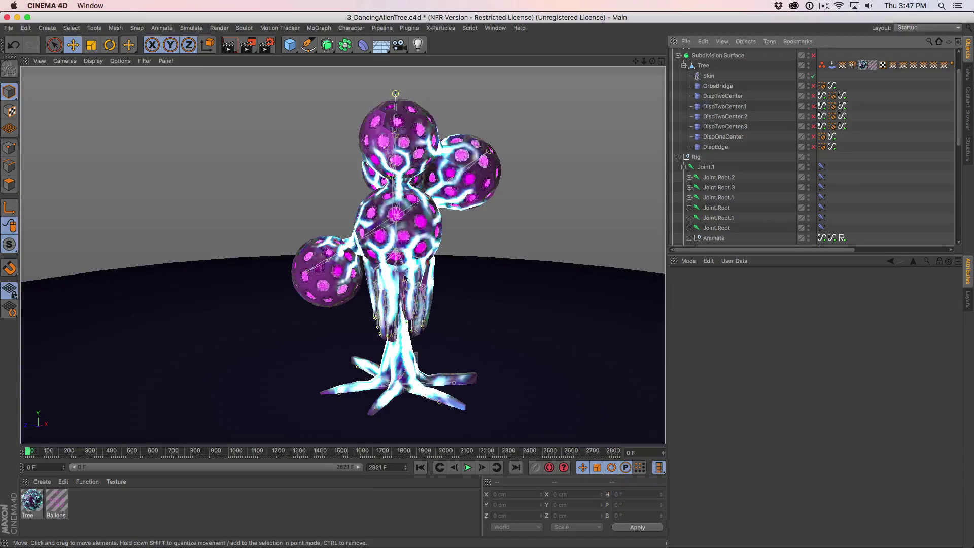
Collapse the Animate null's joint hierarchy and remove the existing Signal tags from the null.
scroll(875, 193, down, 3)
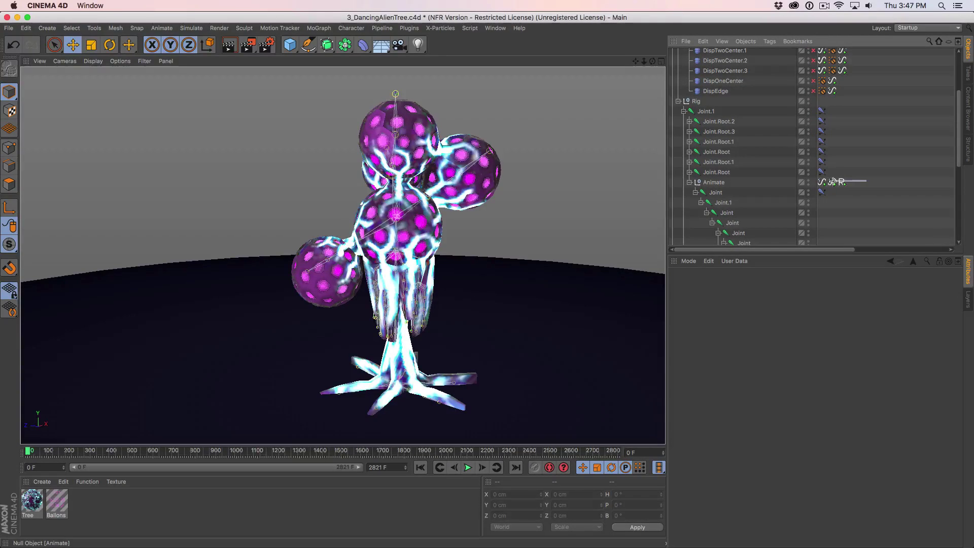
click(690, 182)
click(714, 183)
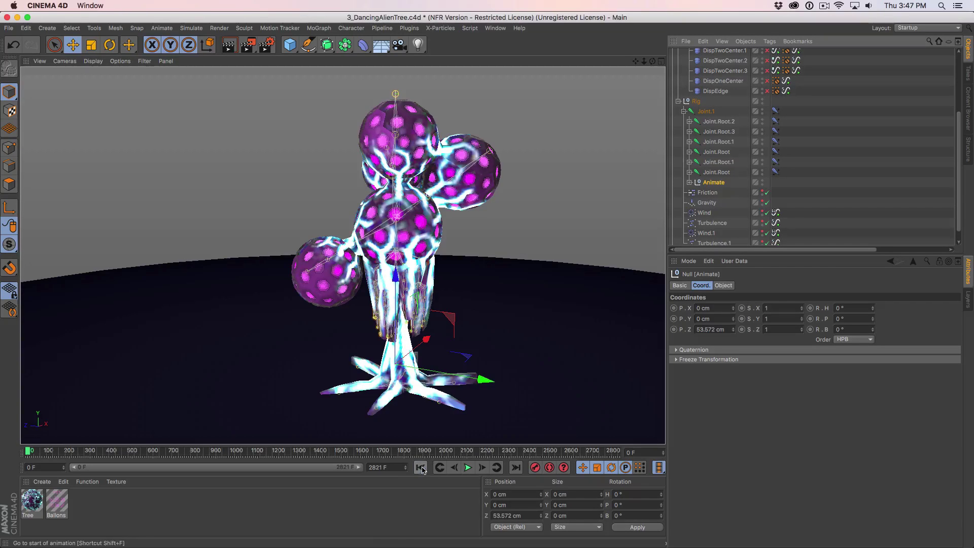
Play the tree without the Animate null's Signal tags, stop playback and return to the first frame.
click(469, 467)
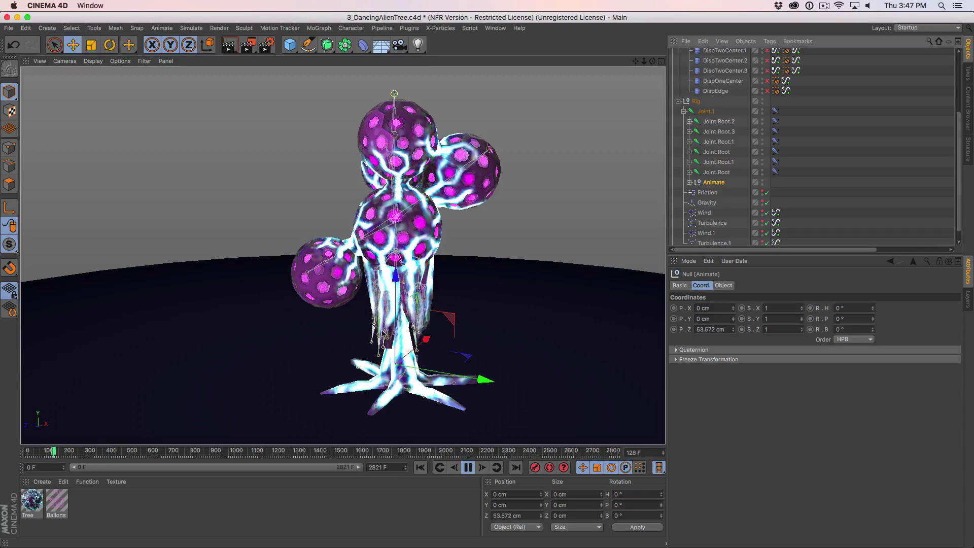
click(466, 469)
click(420, 468)
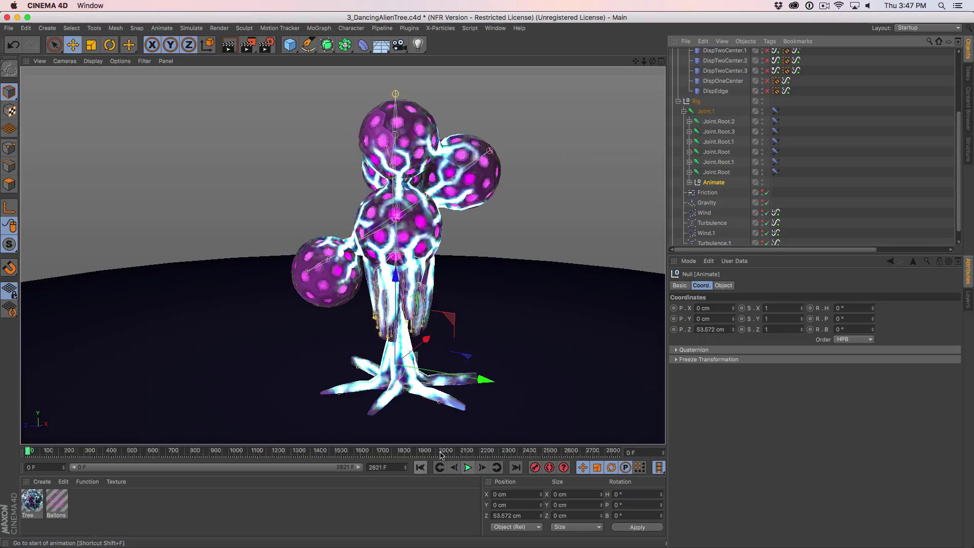
Add a Signal tag to the Animate null and link the null's rotation parameter to it.
right_click(713, 183)
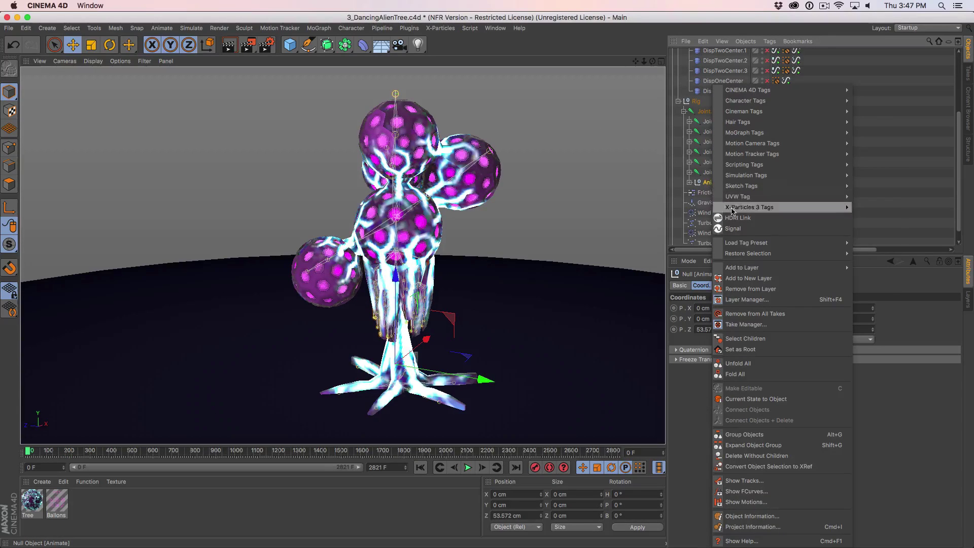
click(739, 229)
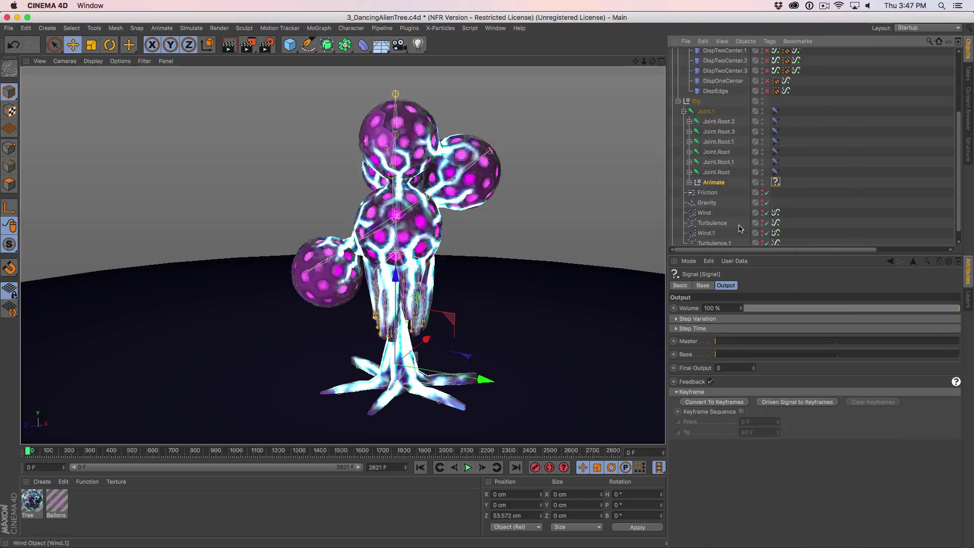
click(719, 183)
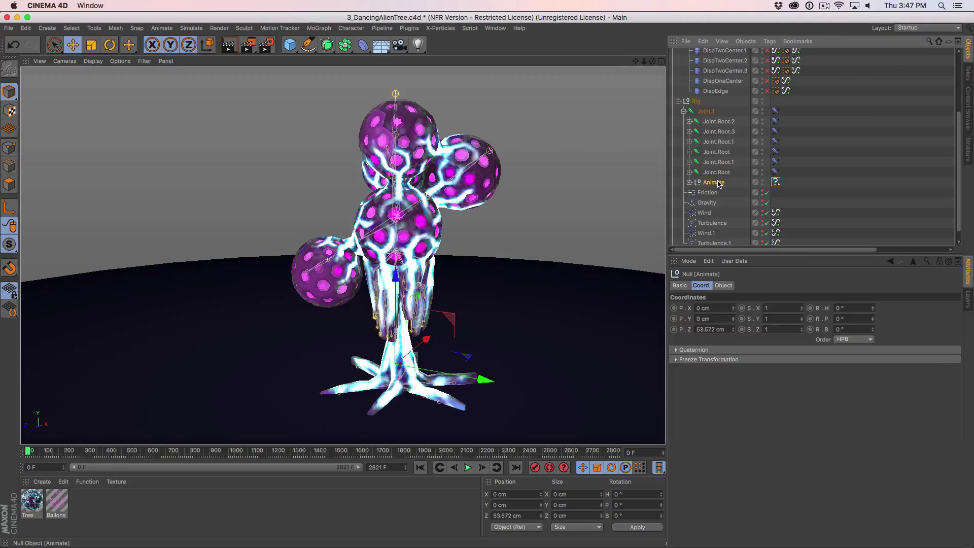
click(819, 320)
drag(832, 327, 776, 177)
click(723, 285)
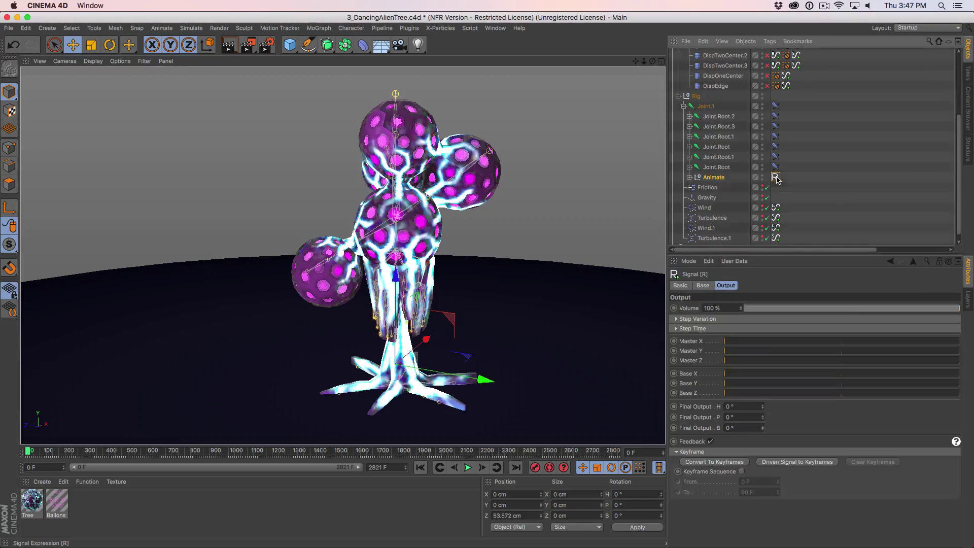
Add a Noise modifier to the rotation Signal tag and show its settings.
click(703, 286)
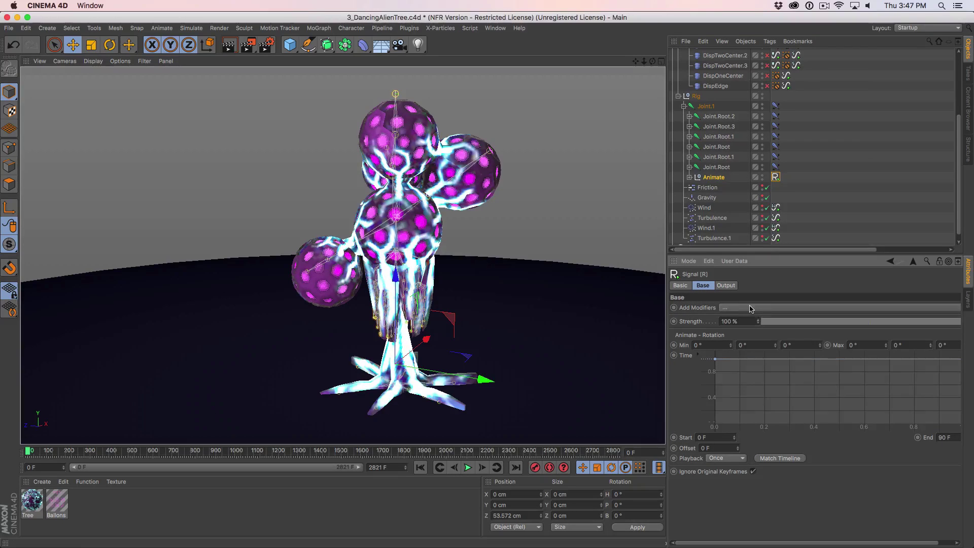
click(750, 308)
click(745, 327)
click(727, 286)
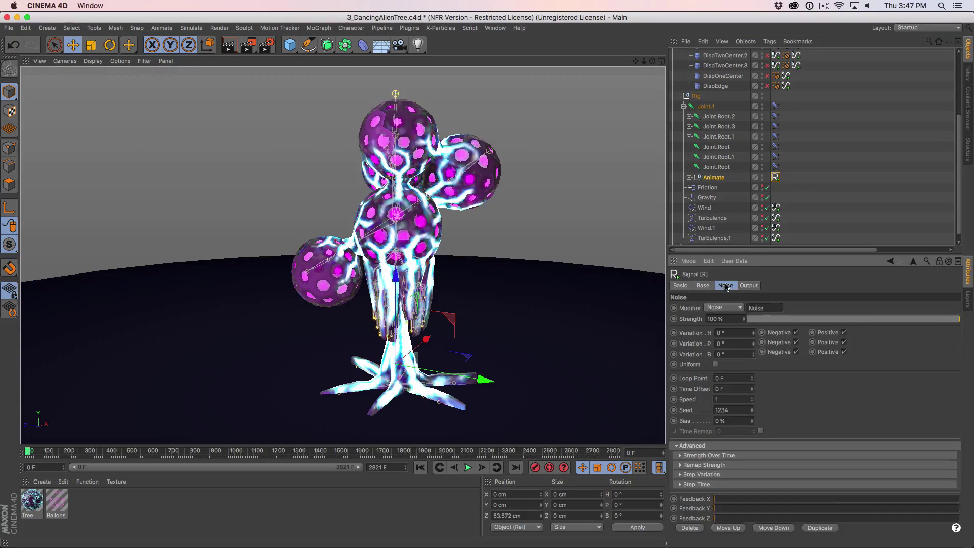
Set the Noise modifier's H, P and B variation to 45° each and its bias to 25%.
click(736, 332)
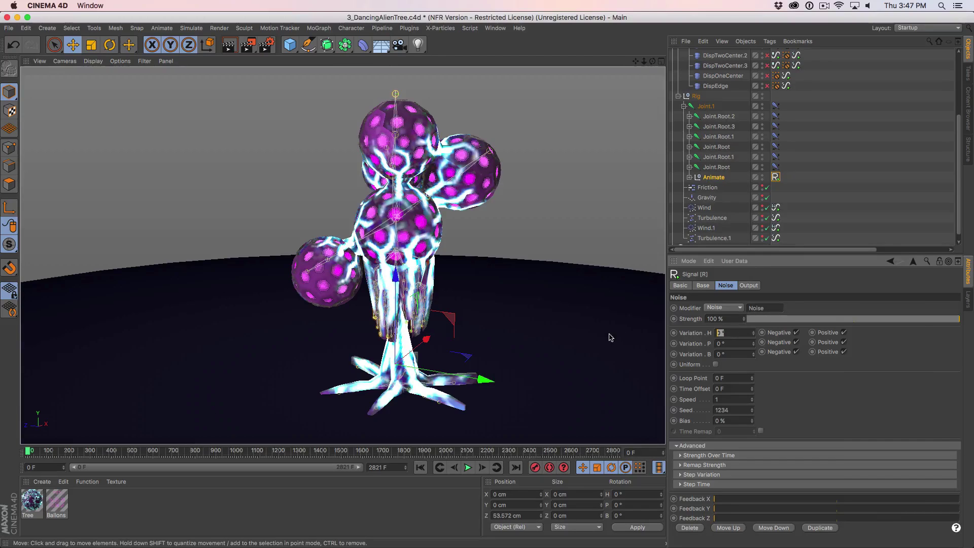
click(726, 343)
text(45)
key(Tab)
text(45)
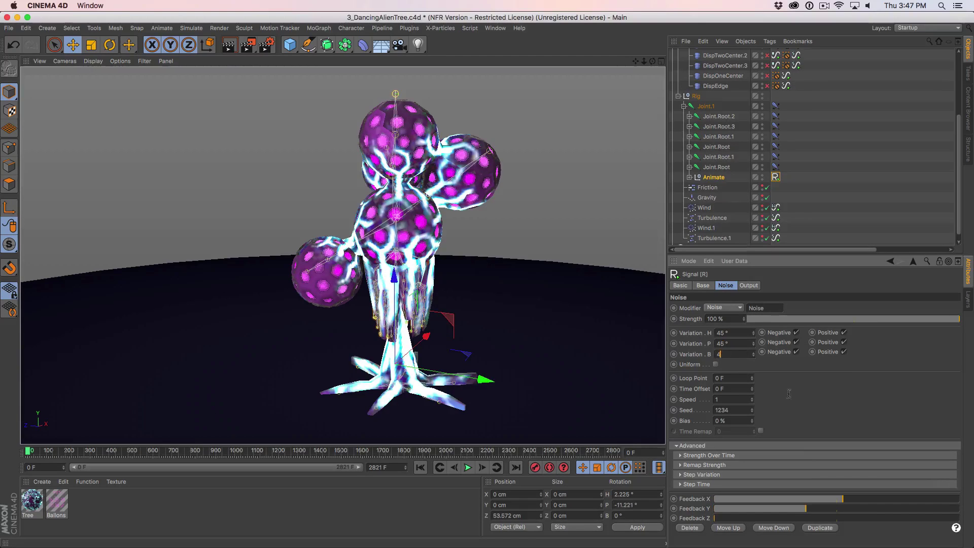
key(Return)
text(25)
key(Return)
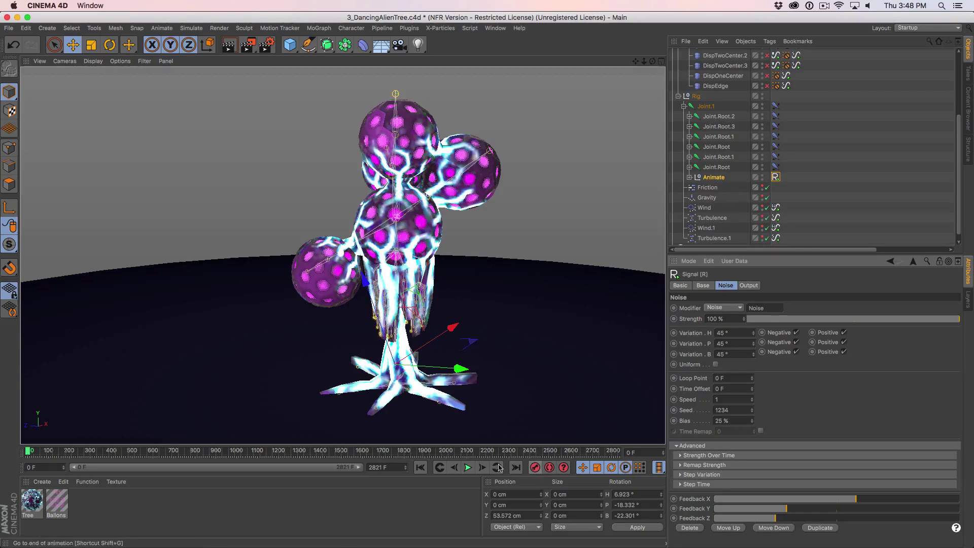
Play the noise-driven rotation to review the tree's motion, stop playback and return to the first frame.
key(XF86AudioRaiseVolume)
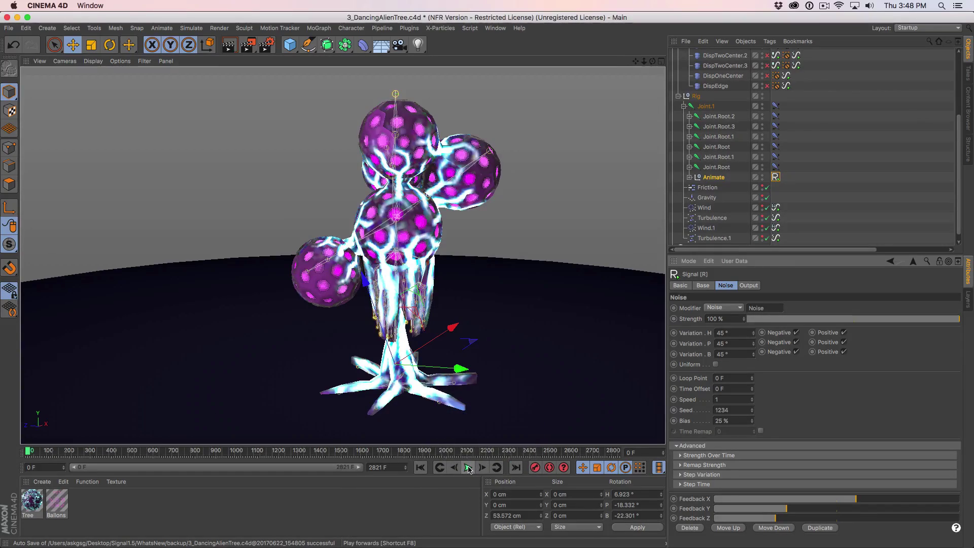
click(469, 469)
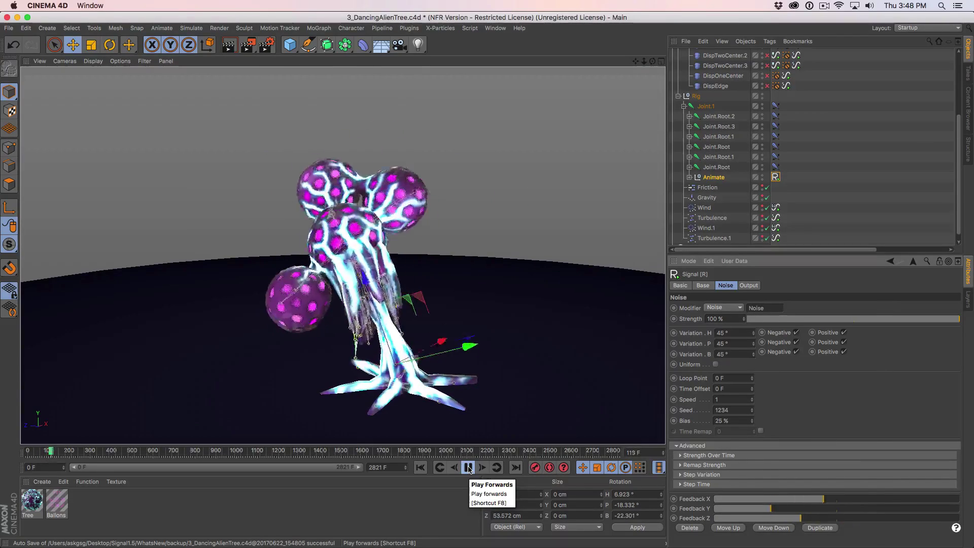
click(468, 470)
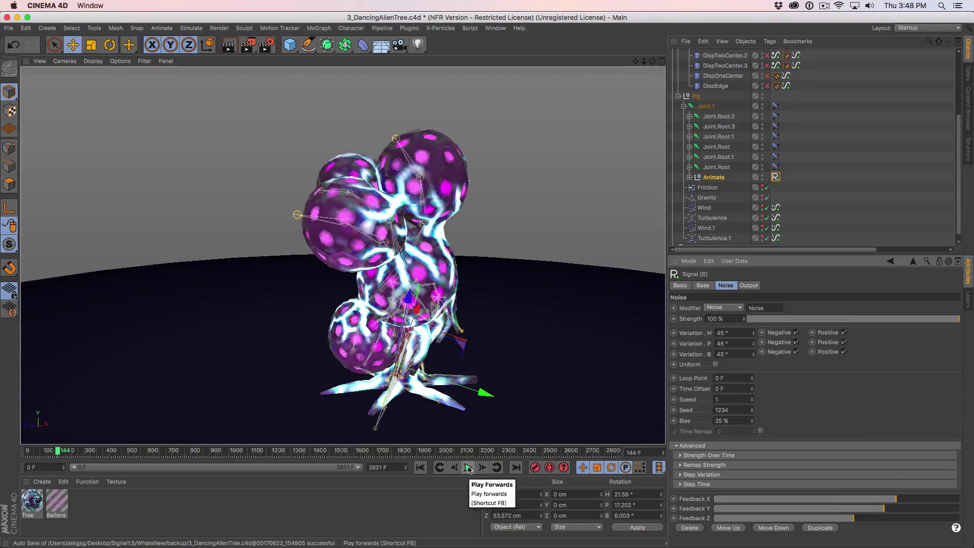
click(420, 468)
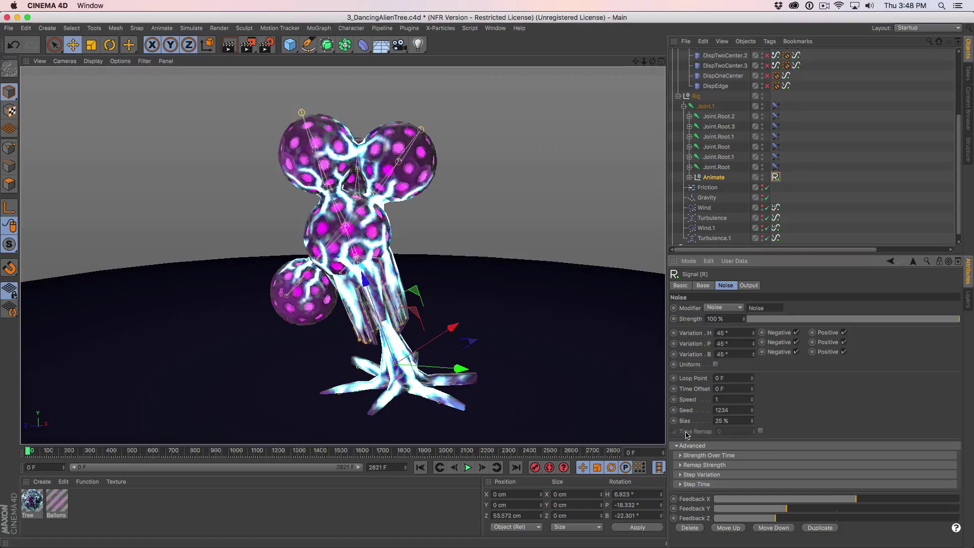
Enable Time Remap on the Noise modifier and set its value to 2.
click(761, 431)
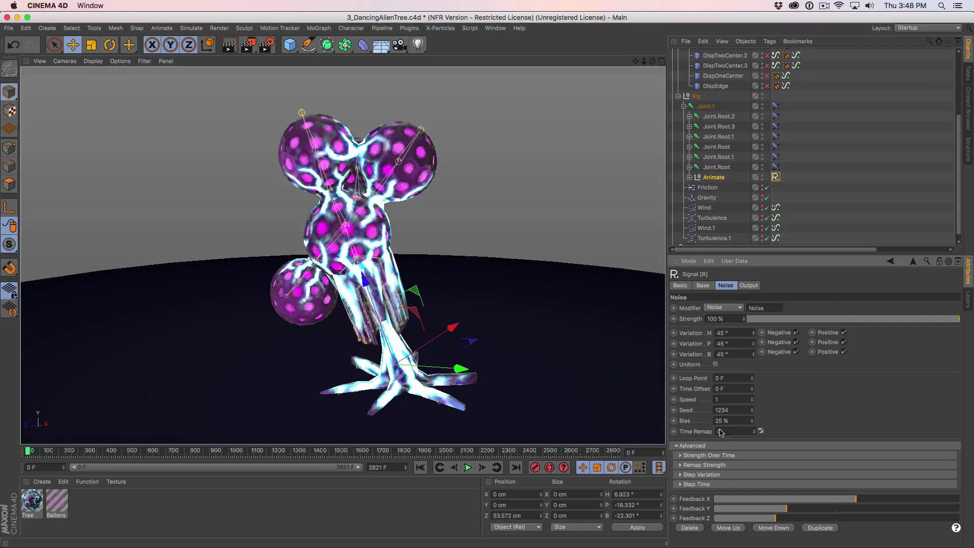
click(754, 429)
click(753, 429)
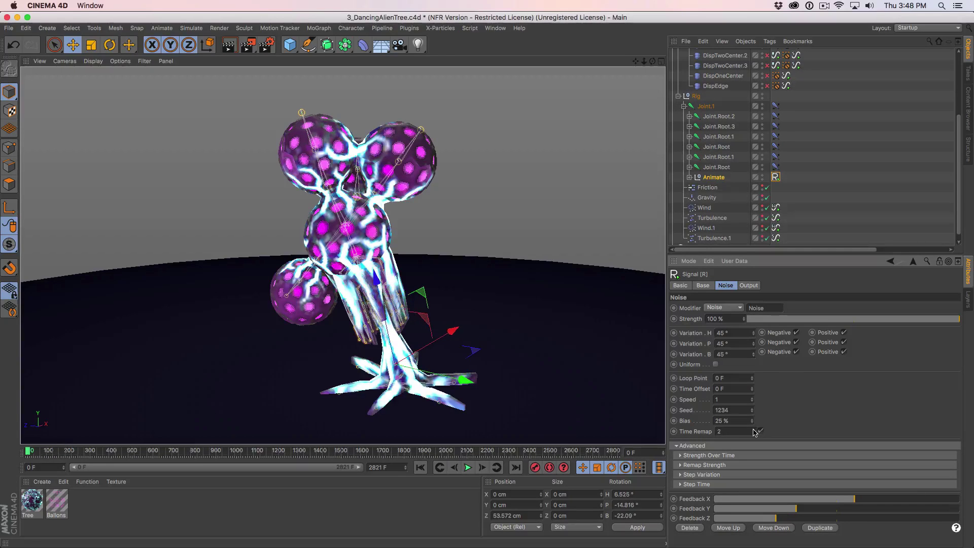
Play the animation while gradually raising the Noise modifier's Time Remap value past 40.
click(468, 467)
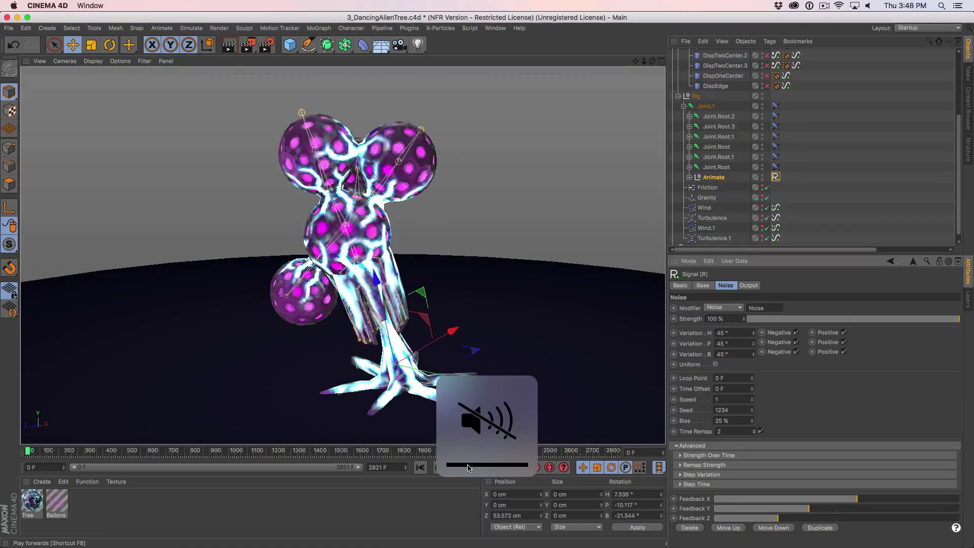
click(754, 430)
click(753, 430)
click(754, 431)
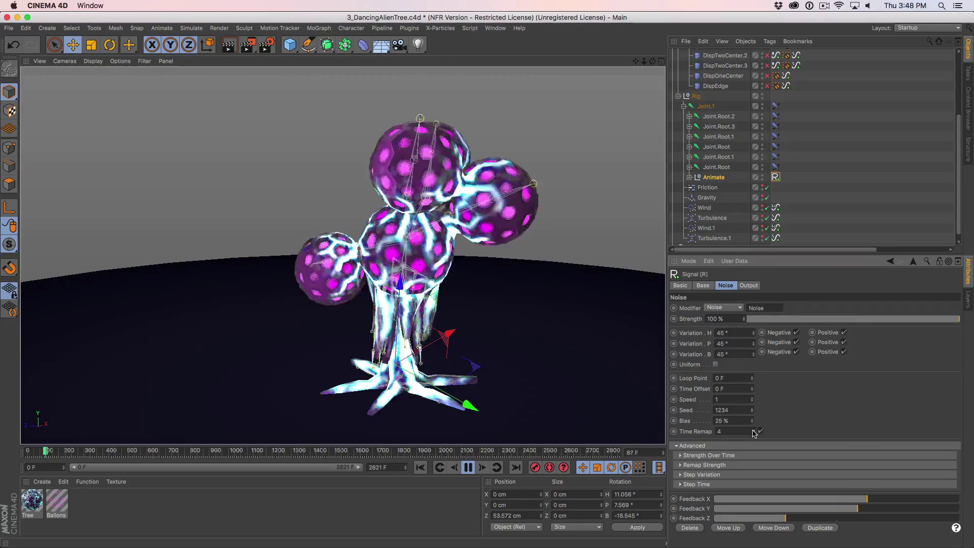
click(753, 431)
click(753, 431)
click(753, 430)
click(754, 430)
click(754, 430)
click(753, 430)
click(753, 430)
click(753, 430)
click(754, 430)
click(754, 430)
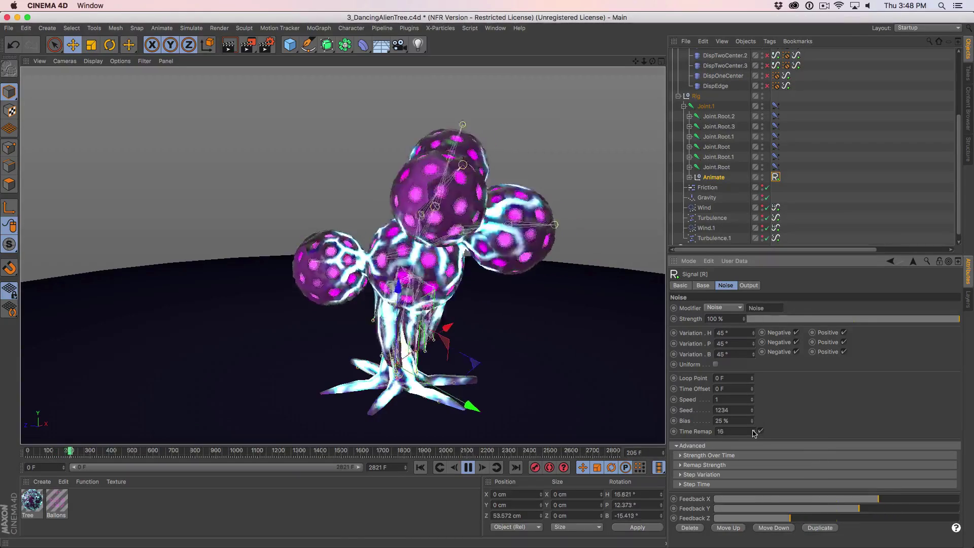
click(754, 430)
click(754, 430)
click(753, 430)
click(754, 430)
click(753, 431)
click(753, 430)
click(754, 431)
click(753, 430)
click(753, 431)
click(754, 431)
click(754, 430)
click(753, 430)
click(754, 430)
click(753, 430)
click(753, 431)
click(753, 430)
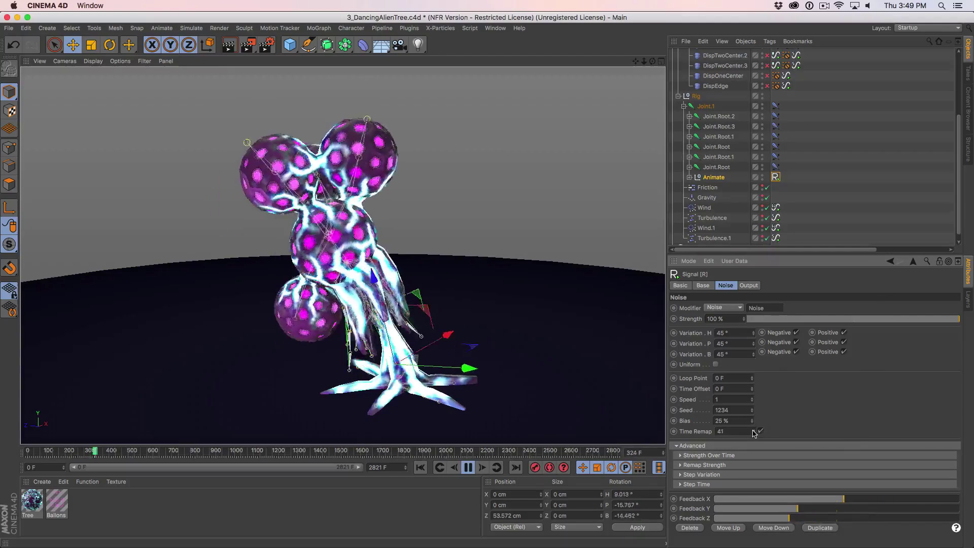
click(754, 430)
click(753, 431)
Reset the Noise modifier's Time Remap to 0, stop playback and return to the first frame.
click(745, 431)
text(-)
key(Return)
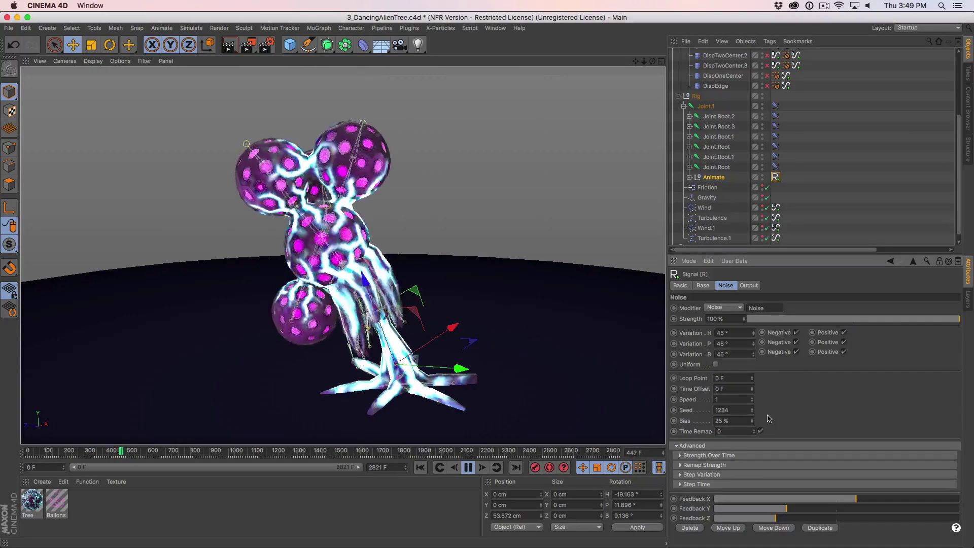
click(466, 467)
click(421, 467)
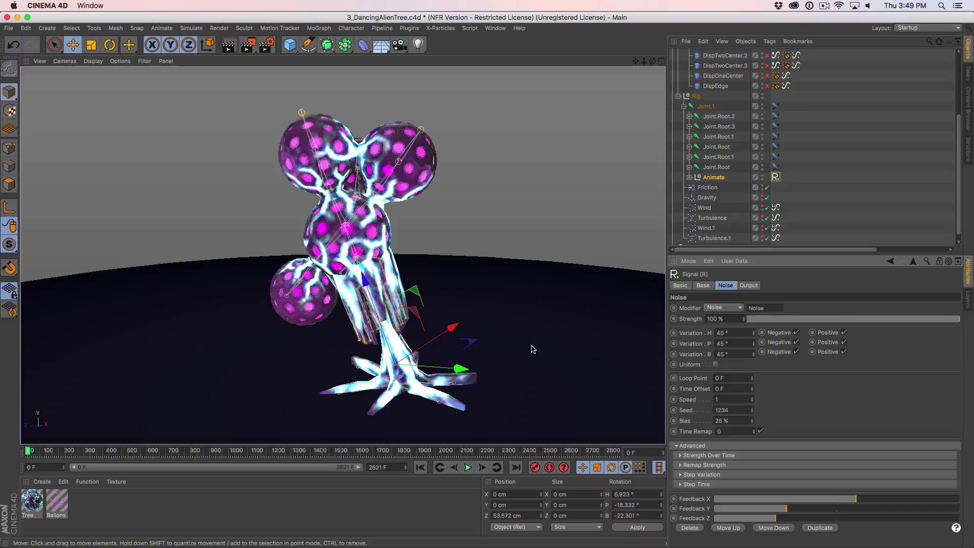
Add a second Signal tag to the Animate null and link it to the Noise modifier's Time Remap parameter.
right_click(707, 178)
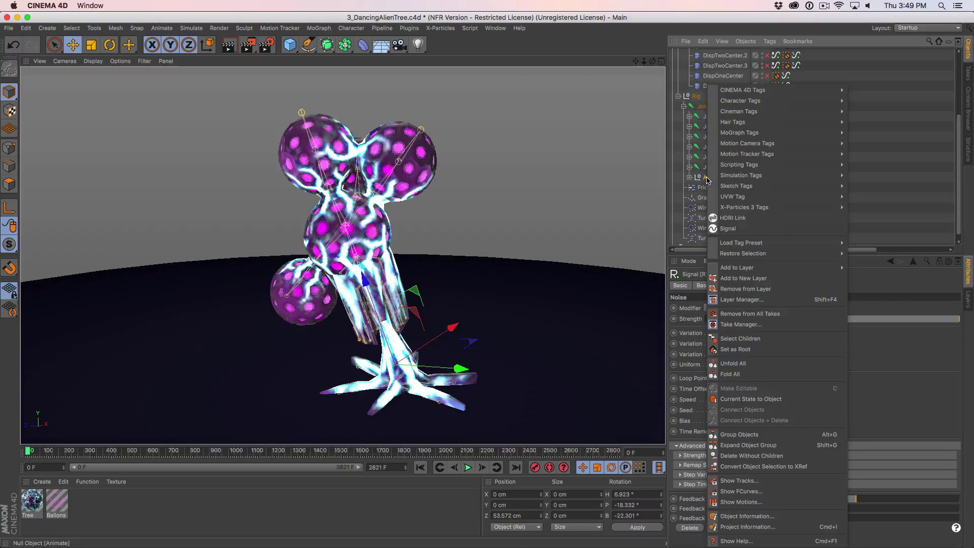
click(731, 228)
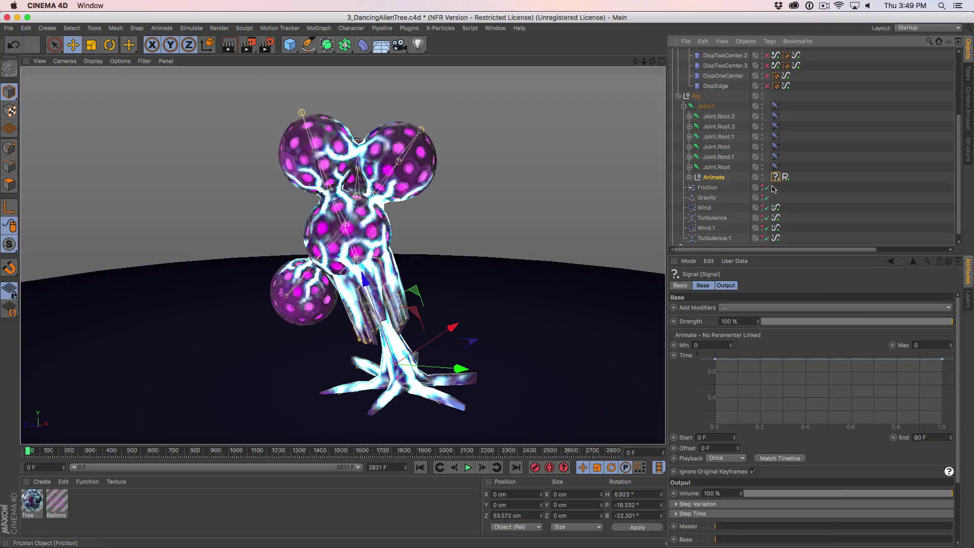
click(785, 177)
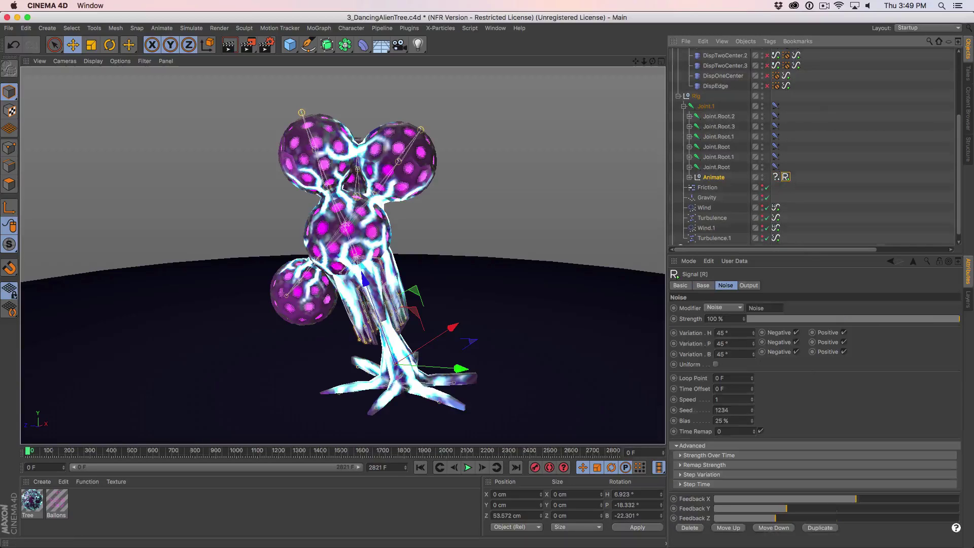
drag(720, 436, 786, 176)
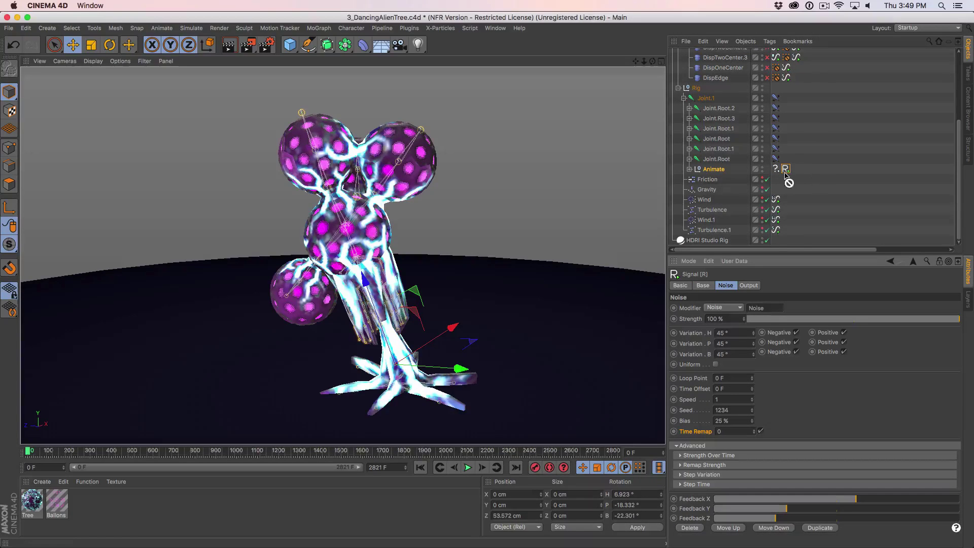
click(776, 170)
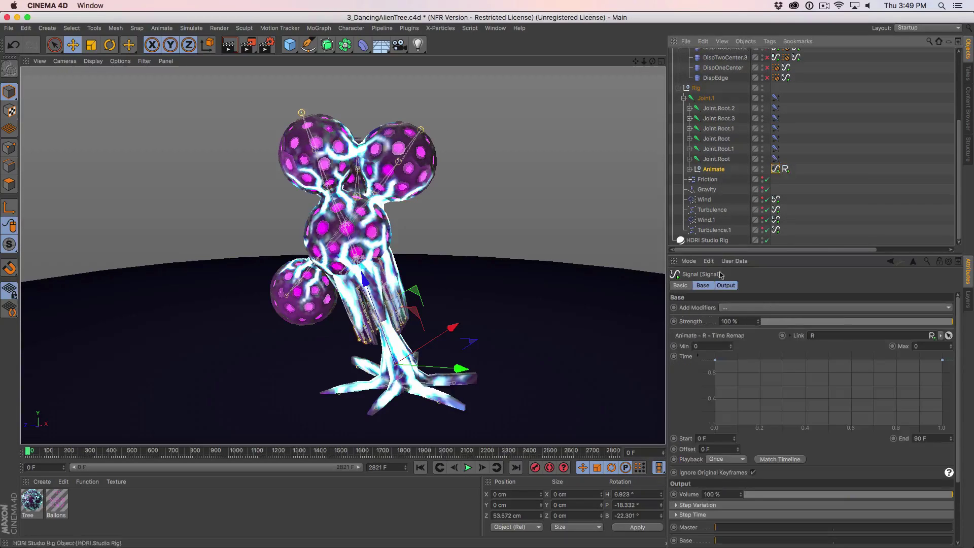
Add a BPM modifier to the new Signal tag with Variation 5 and BPM 130.
click(735, 309)
click(732, 413)
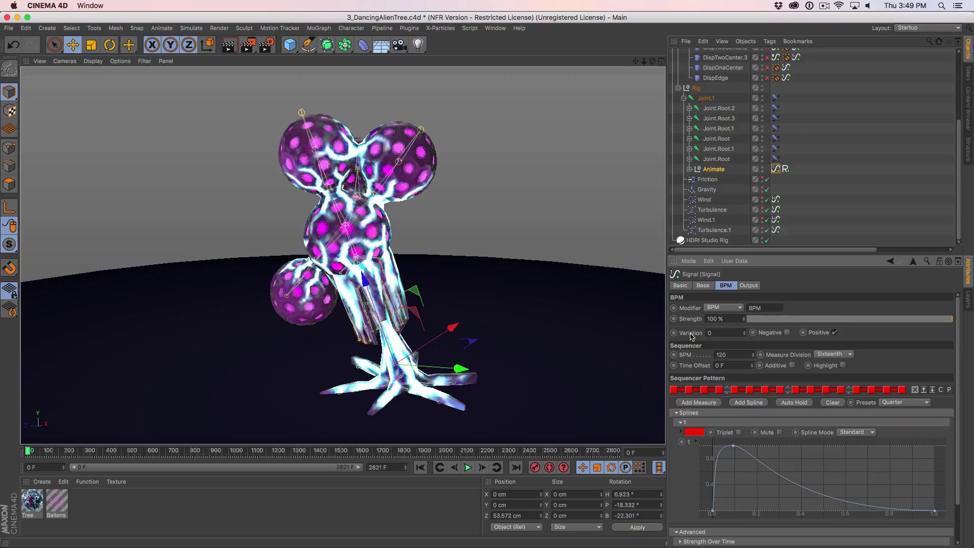
text(5)
key(Return)
click(739, 355)
Play the animation with sound to review the beat-driven tree motion, stop playback and mute the sound.
key(XF86AudioRaiseVolume)
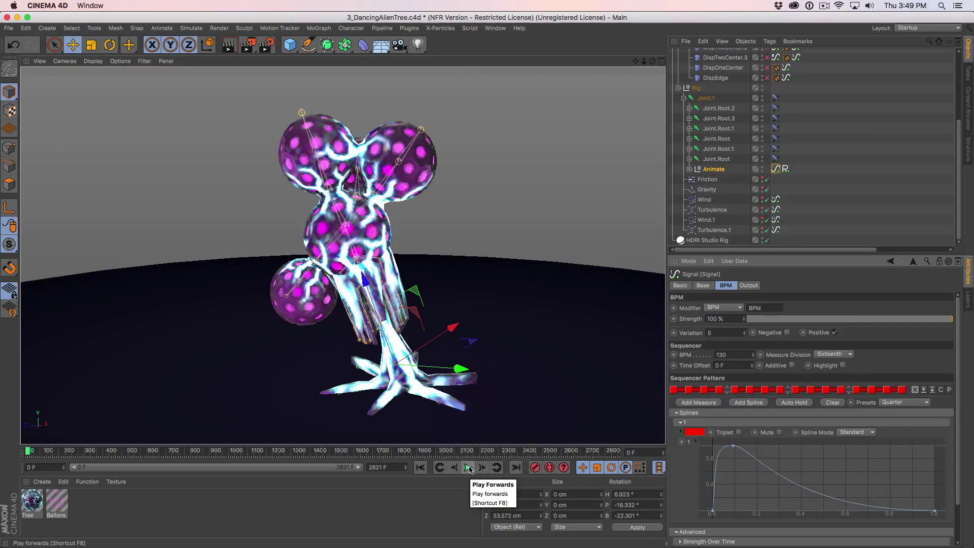
click(468, 468)
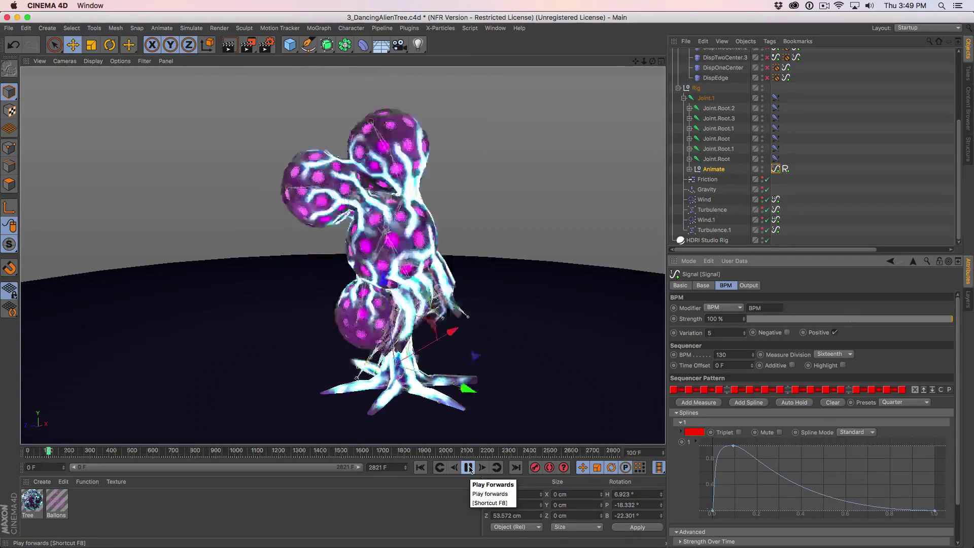
click(468, 467)
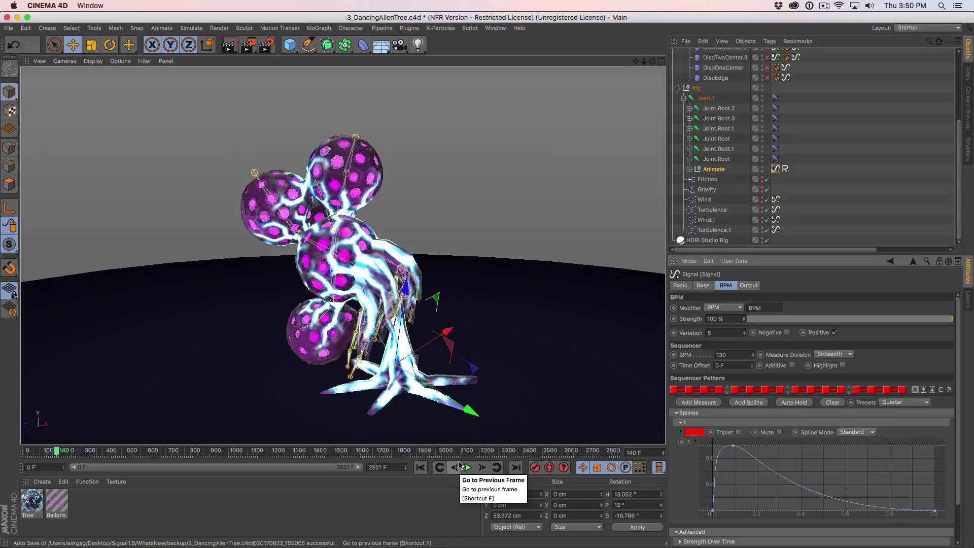
key(XF86AudioMute)
Show the BPM Signal tag's output values and watch the Final Output during playback, stopping again.
click(749, 286)
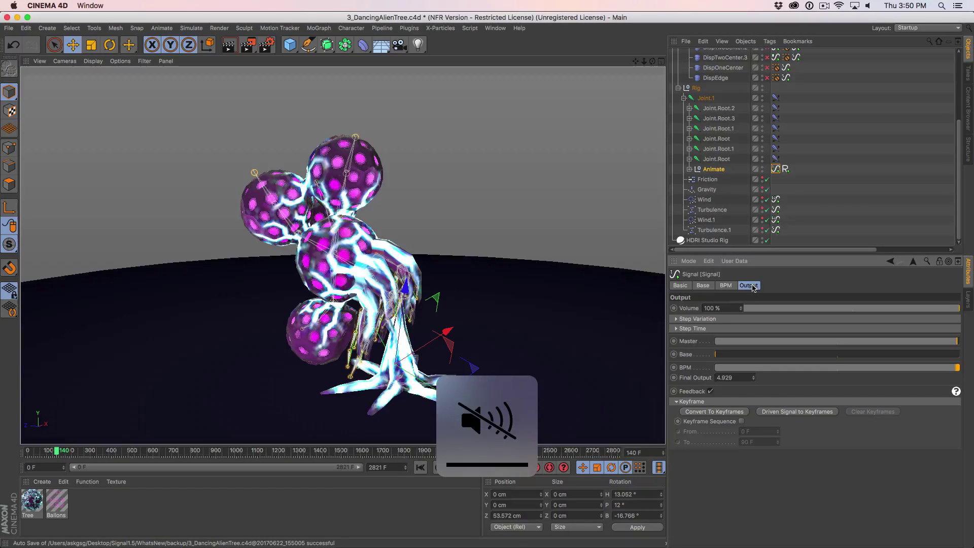
click(468, 467)
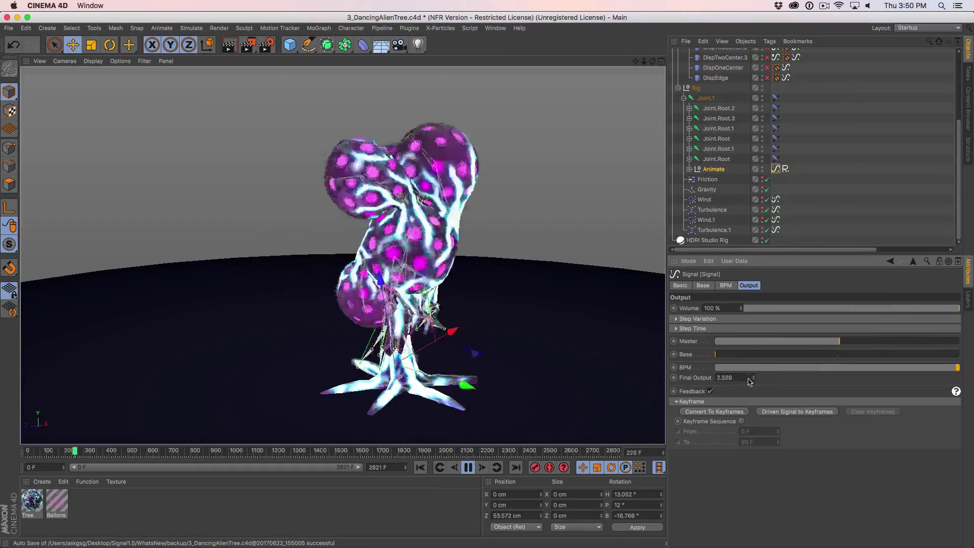
click(468, 467)
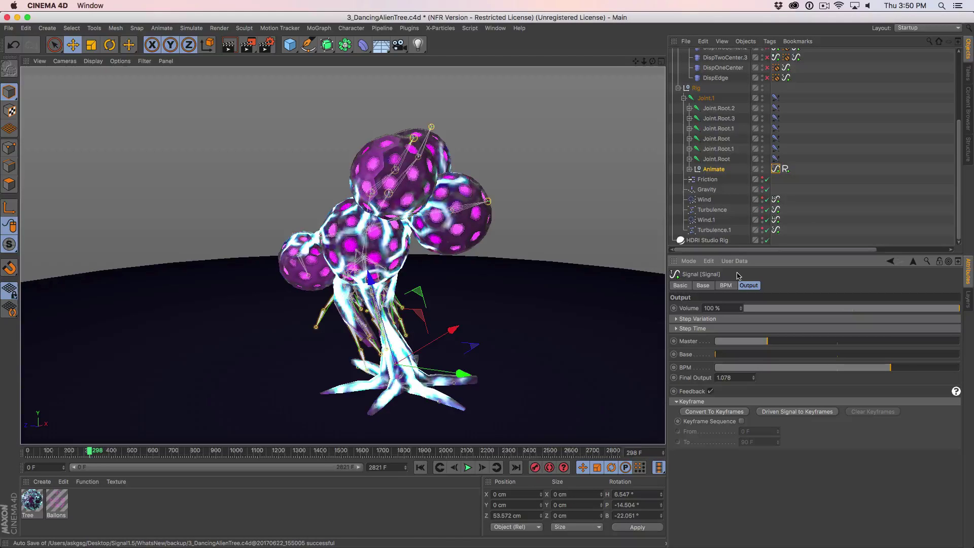
Reshape the BPM spline by removing its end point and moving the peak to about 0.2, and enable Additive.
click(726, 285)
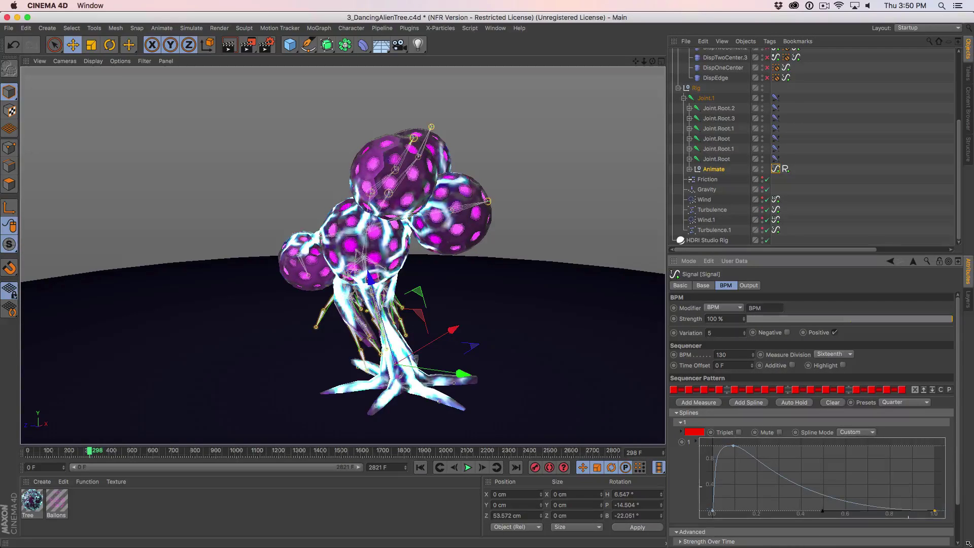
drag(914, 493, 923, 506)
drag(733, 447, 758, 446)
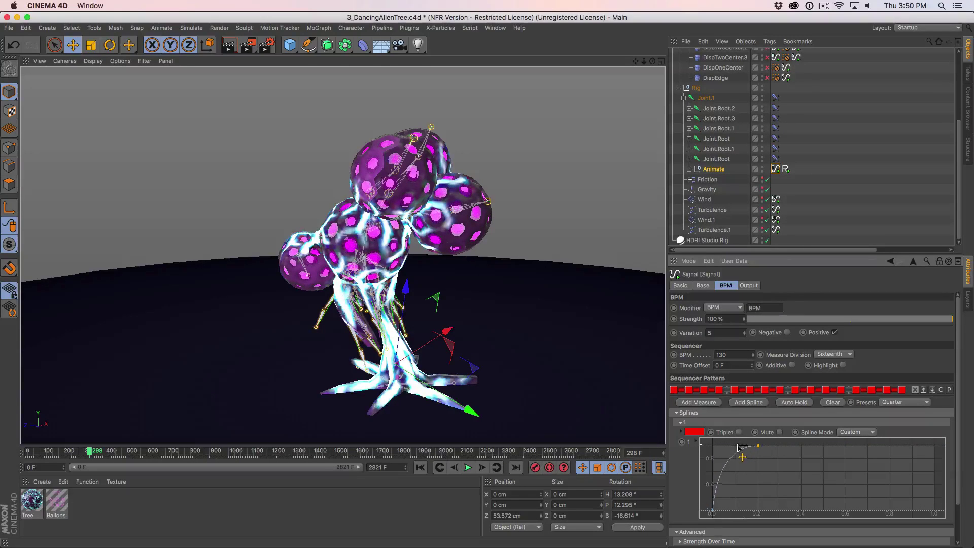
click(792, 365)
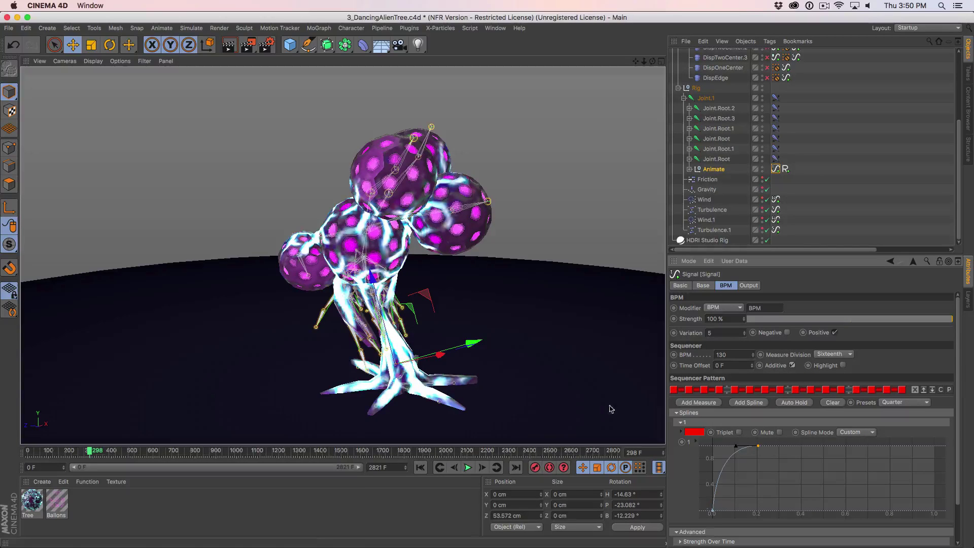
Play the additive beat motion from the first frame with sound, stop playback and mute the sound.
click(421, 468)
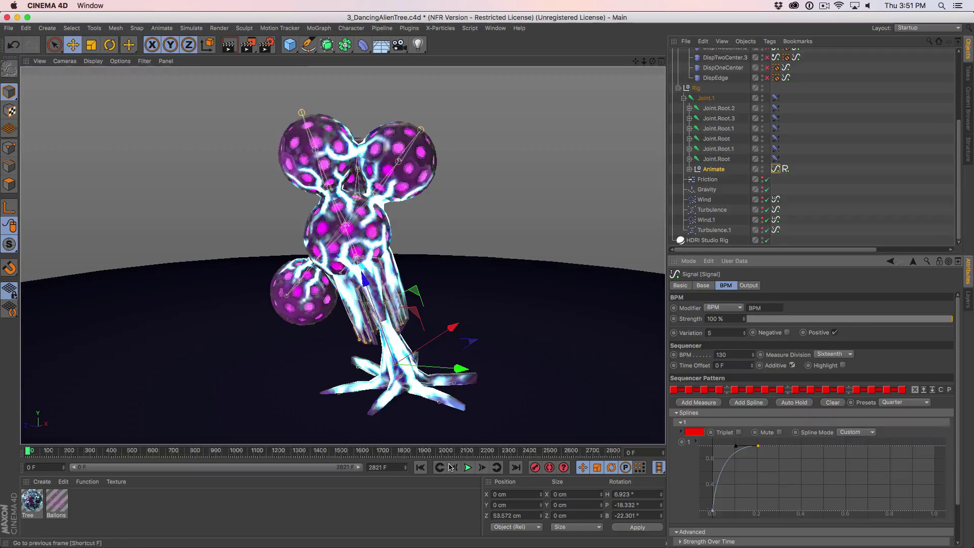
key(XF86AudioRaiseVolume)
click(469, 467)
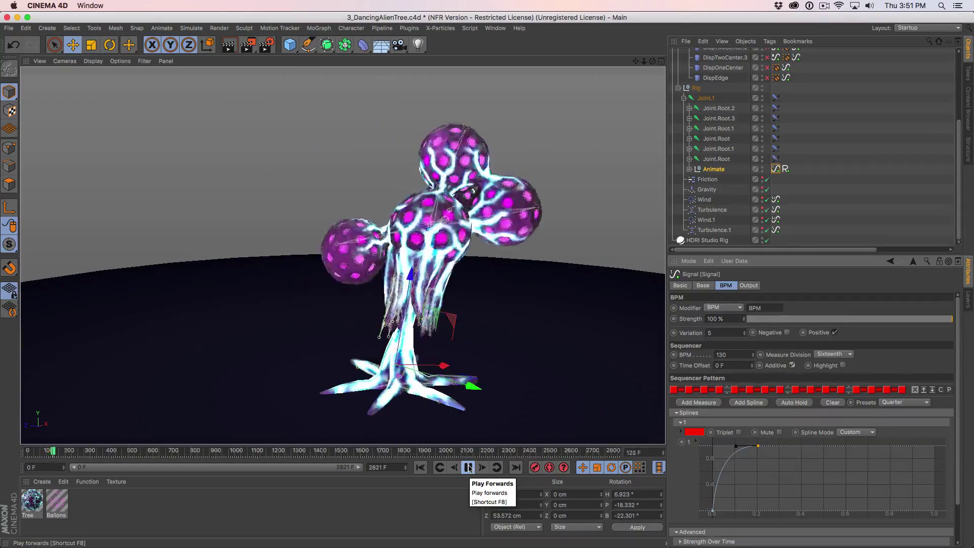
click(469, 467)
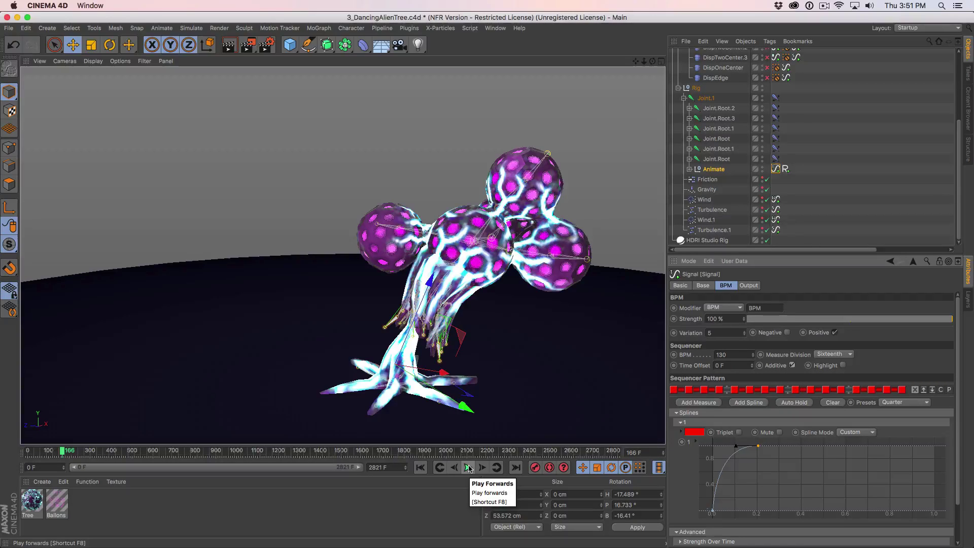
key(XF86AudioMute)
Examine how the additive Final Output changes during playback, stop and return to the first frame.
click(747, 285)
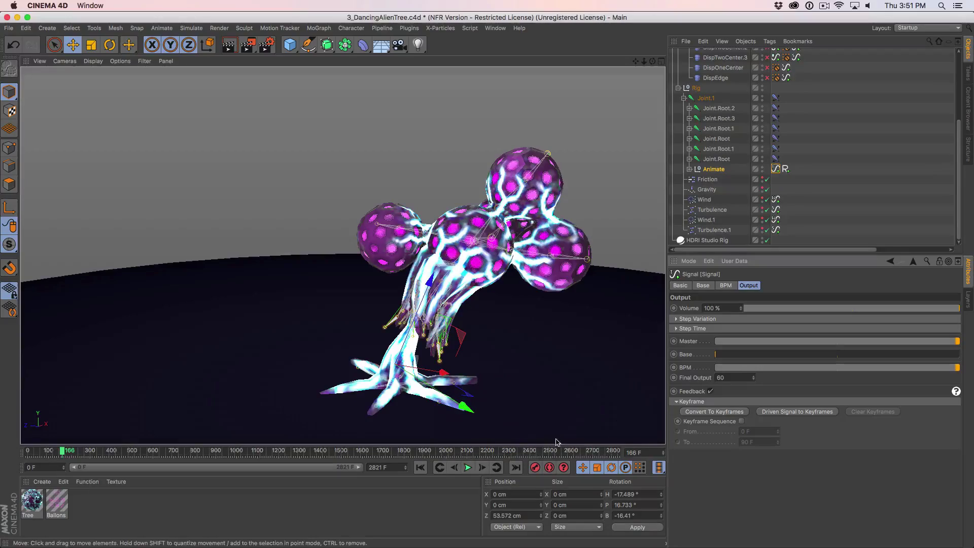
key(F8)
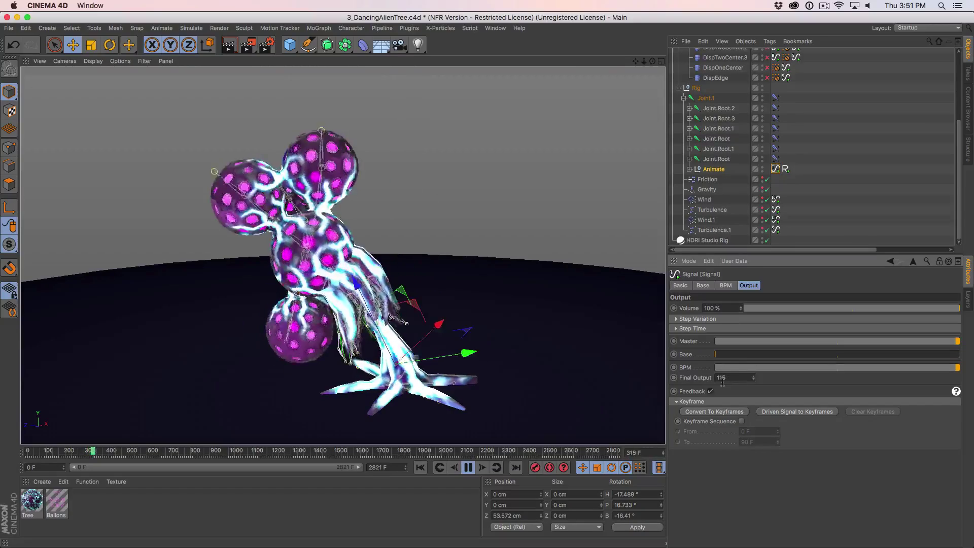
click(467, 470)
click(420, 468)
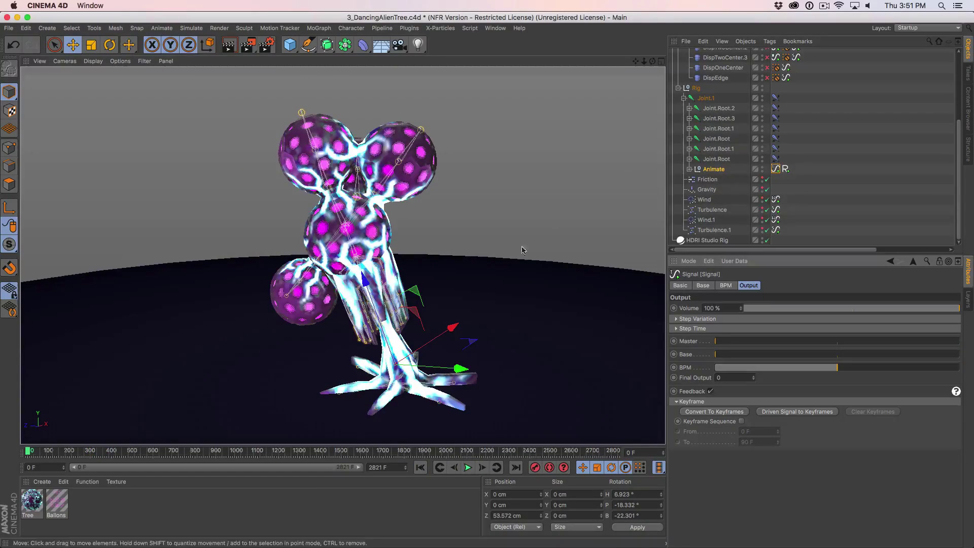
Duplicate the collapsed Tree hierarchy, move the copy to about 567 cm on Z and preview both trees in playback.
scroll(685, 71, up, 5)
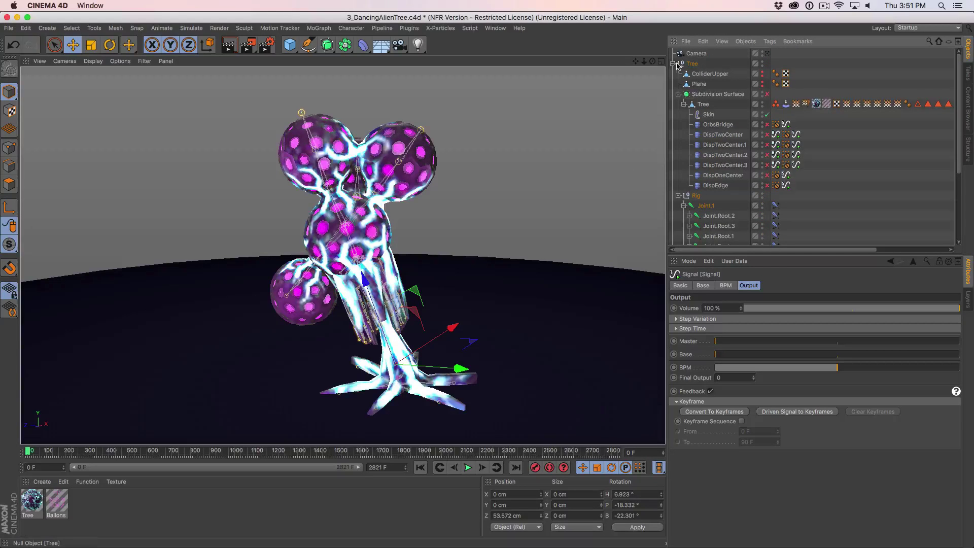
click(673, 63)
click(692, 63)
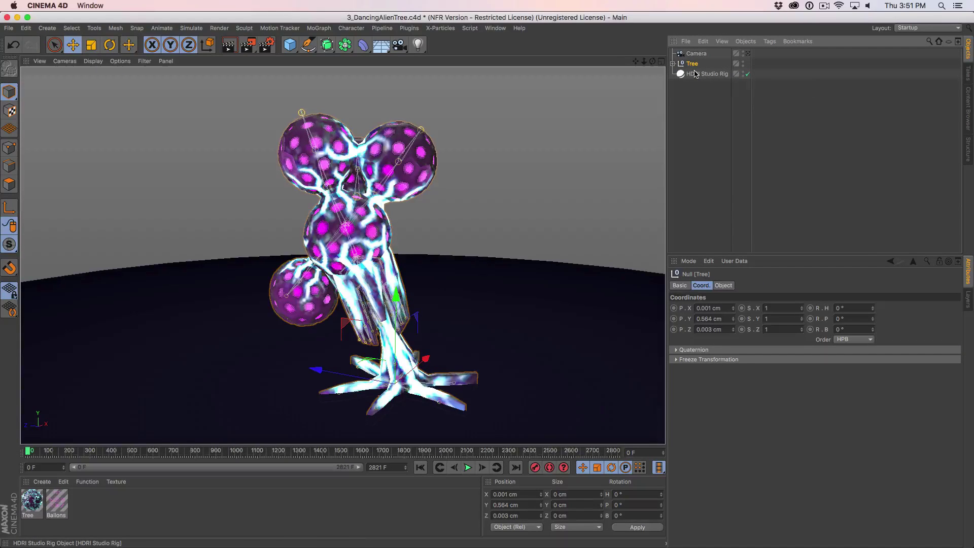
key(ctrl+c)
key(ctrl+v)
drag(315, 370, 162, 332)
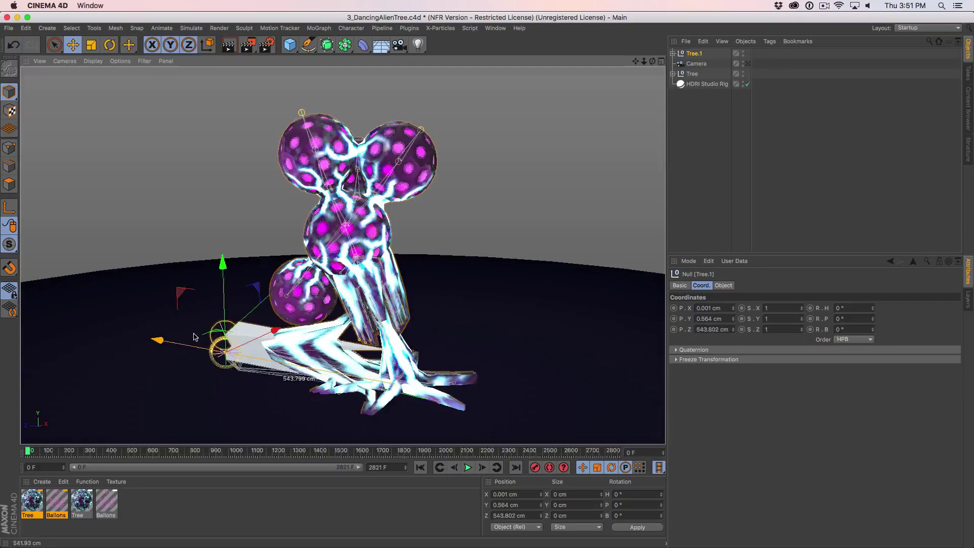
click(468, 467)
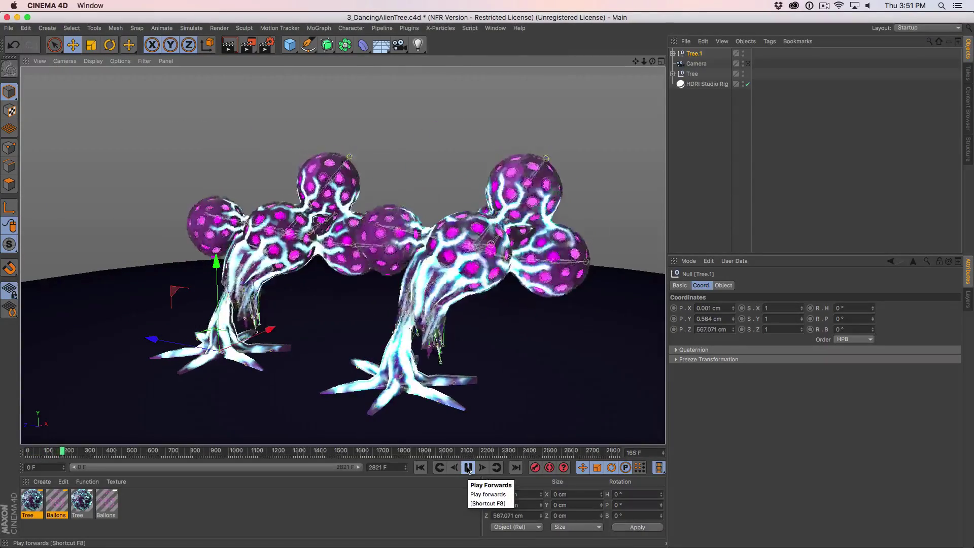
click(468, 468)
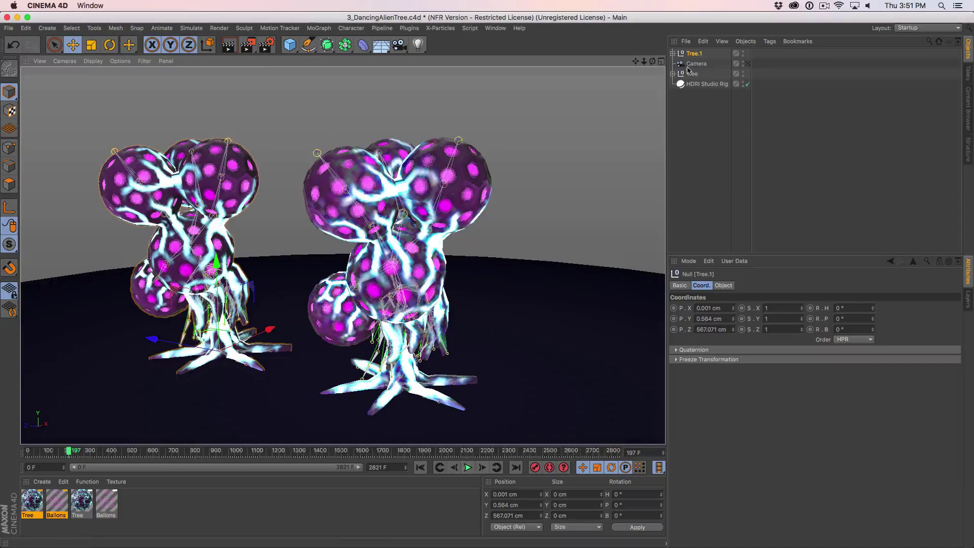
Set the Noise modifier's Seed to 1235 in the rotation Signal tag of the duplicated tree's Animate null.
click(673, 53)
scroll(782, 147, down, 3)
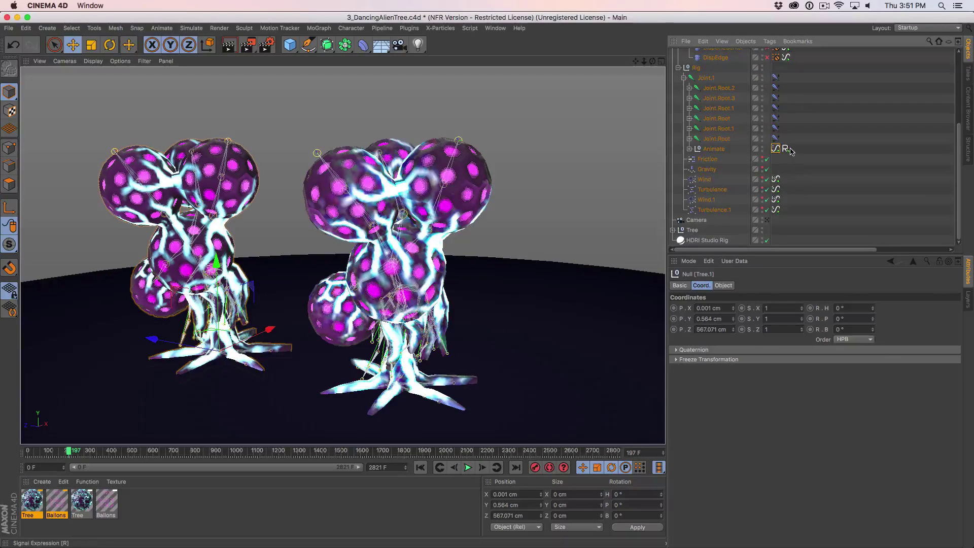
click(786, 148)
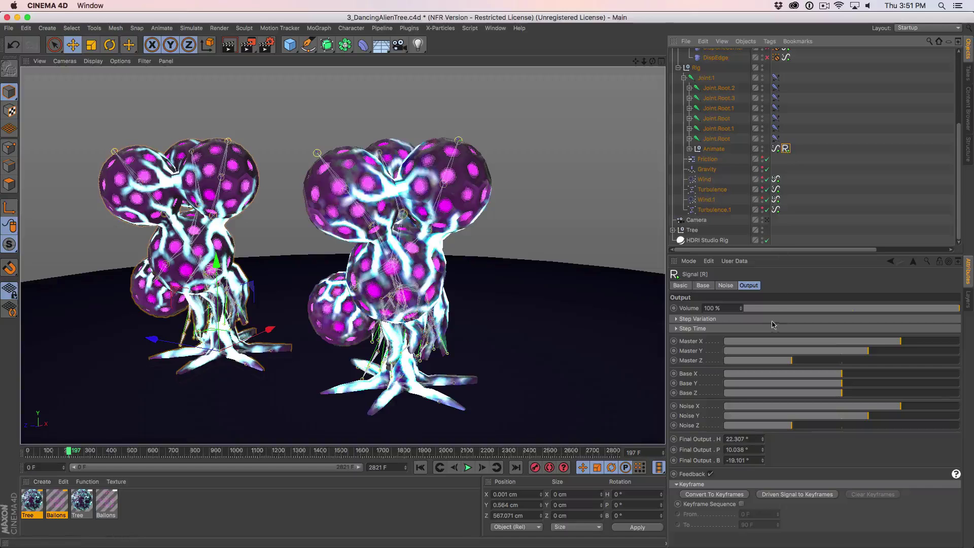
click(725, 285)
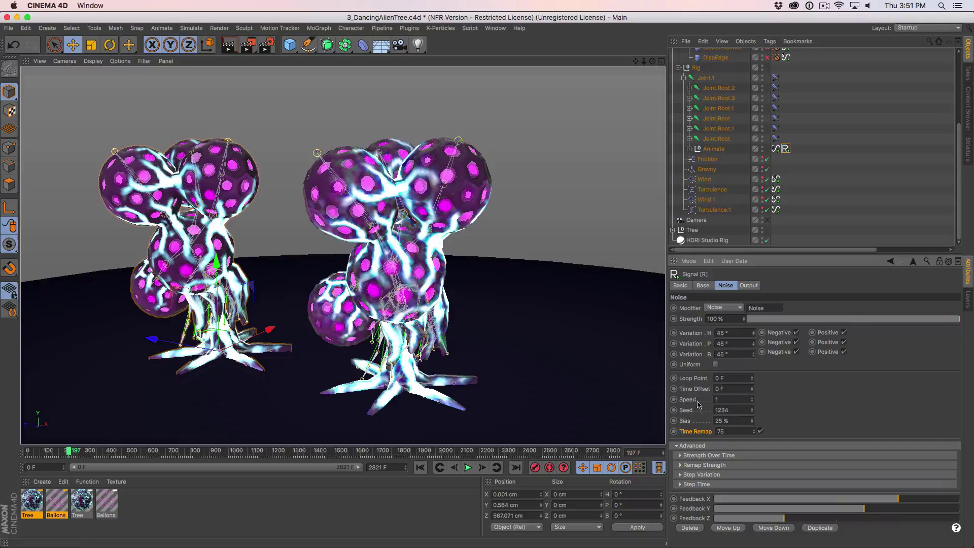
click(752, 409)
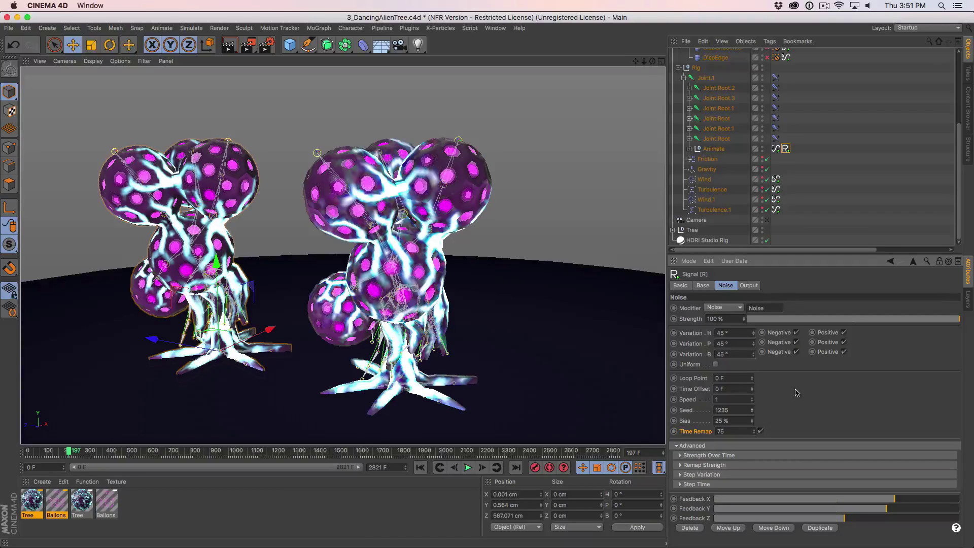
Play both trees from the first frame with sound to compare their dances, stop playback and lower the volume.
click(421, 468)
click(467, 468)
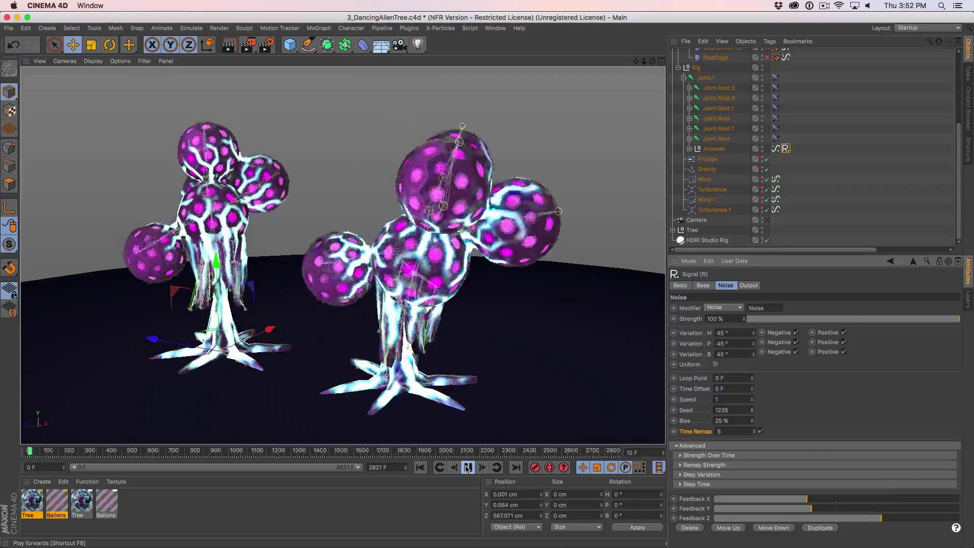
key(XF86AudioRaiseVolume)
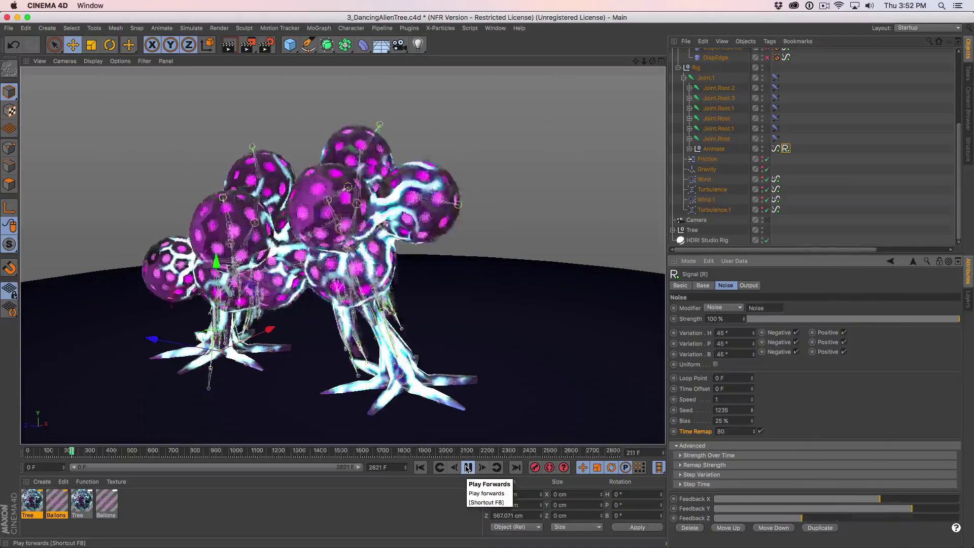
click(466, 467)
key(XF86AudioLowerVolume)
key(XF86AudioLowerVolume)
key(XF86AudioLowerVolume)
key(XF86AudioLowerVolume)
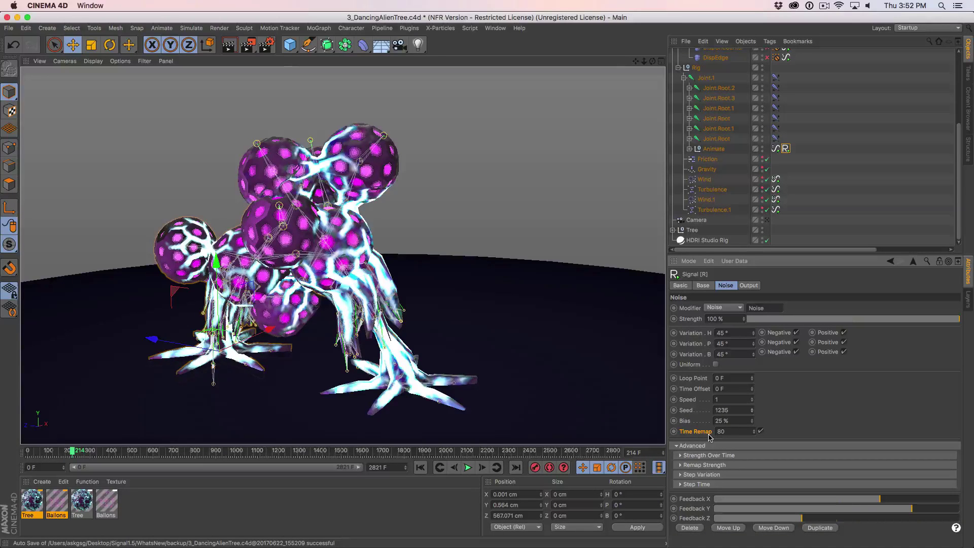
Create a new project and add a Sphere primitive.
key(super+n)
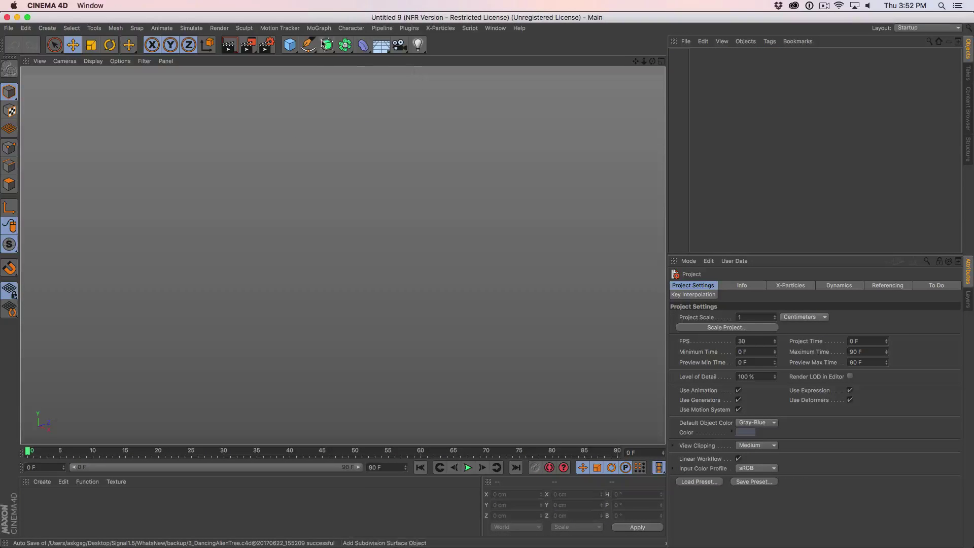
click(287, 48)
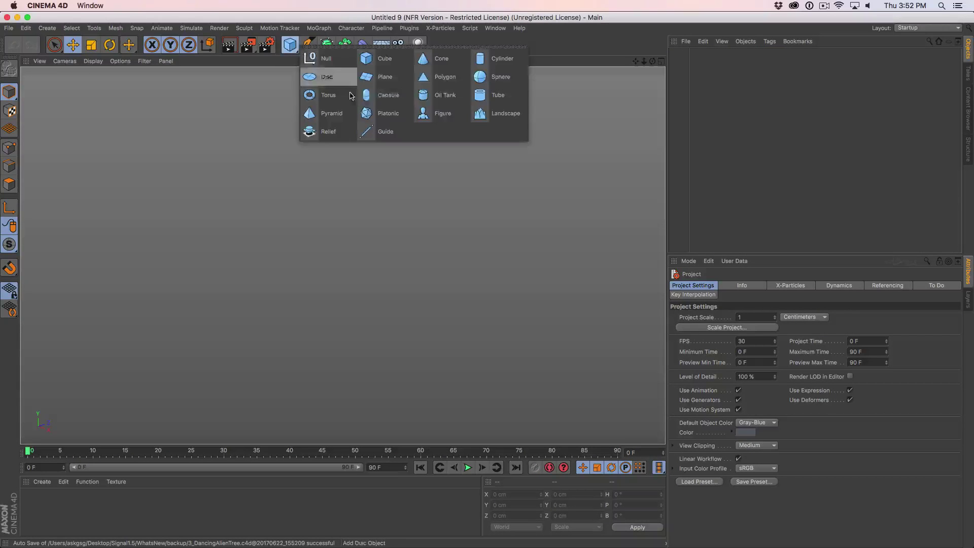
click(485, 77)
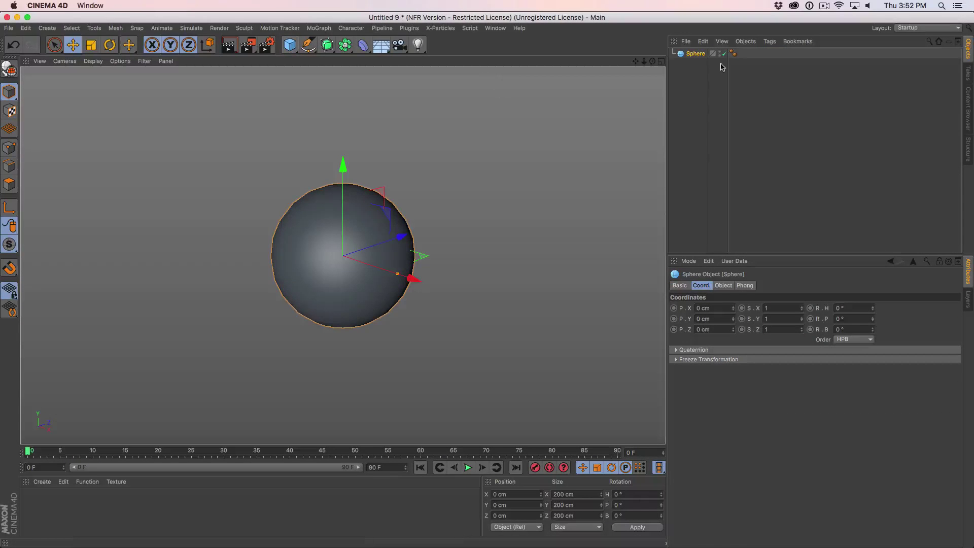
Turn on Use Color in the sphere's basic properties and set its Display Color to black.
click(680, 286)
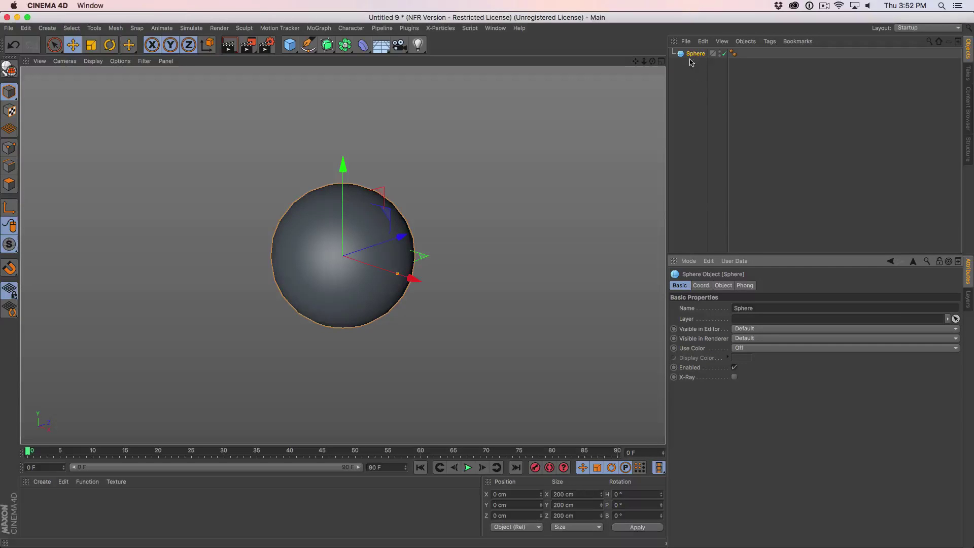
click(741, 352)
click(753, 382)
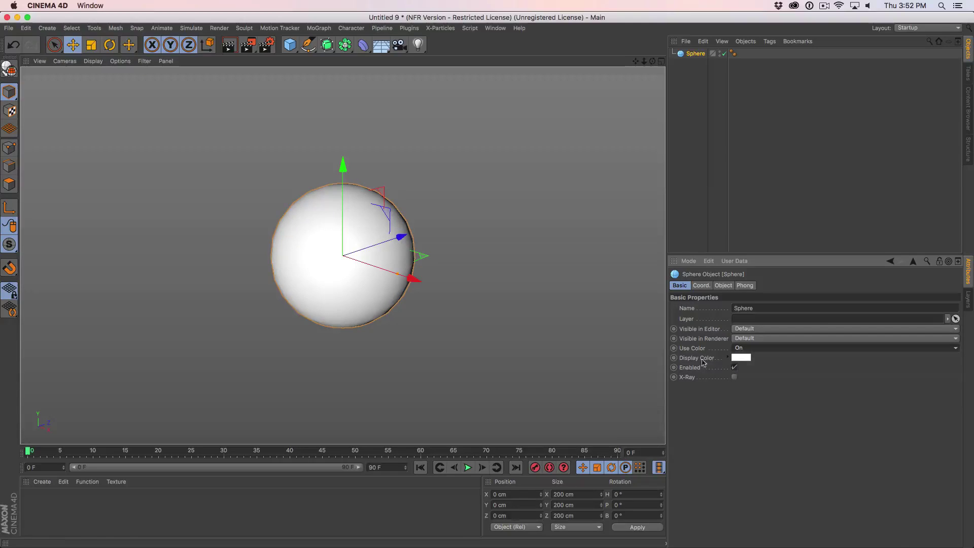
click(741, 357)
click(775, 383)
click(751, 398)
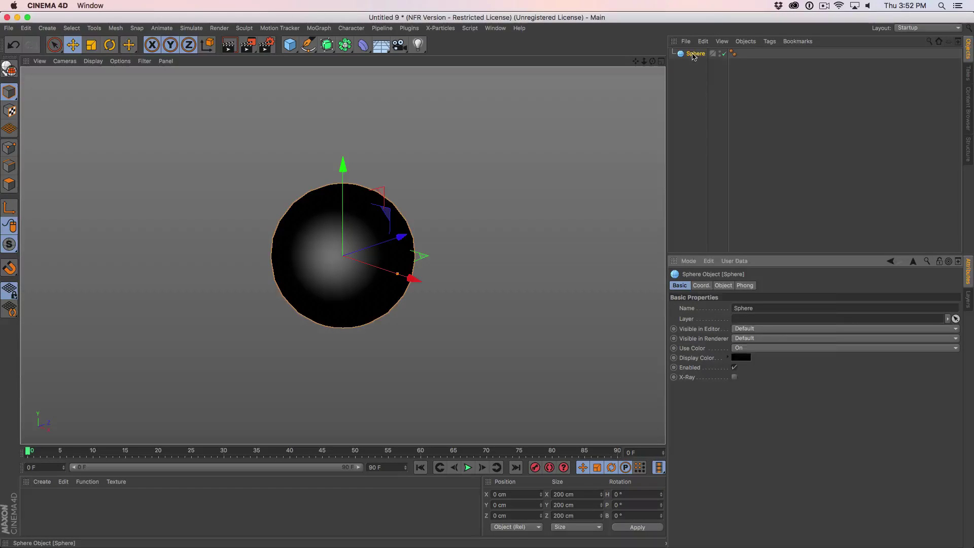
Add a Signal tag to the sphere and link it to the sphere's Display Color parameter.
right_click(696, 72)
click(715, 207)
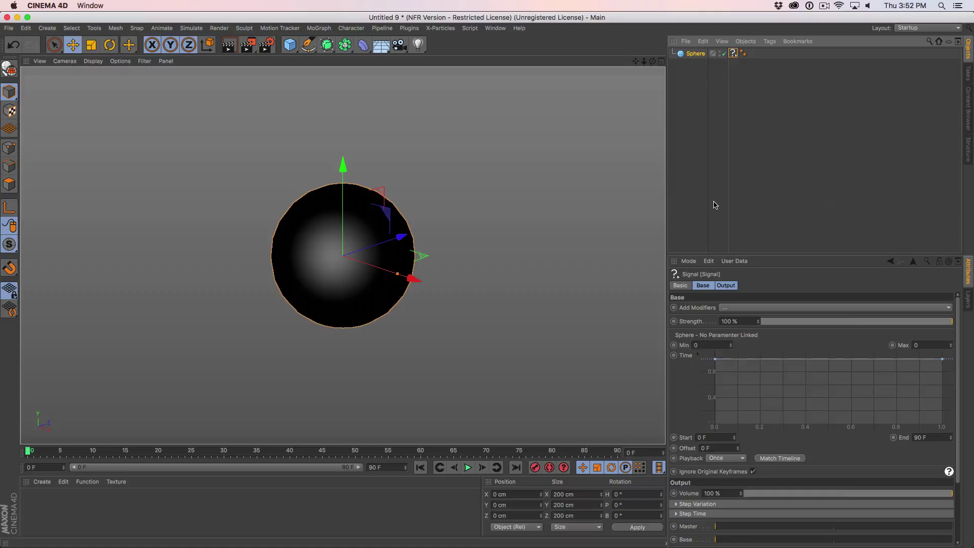
click(695, 53)
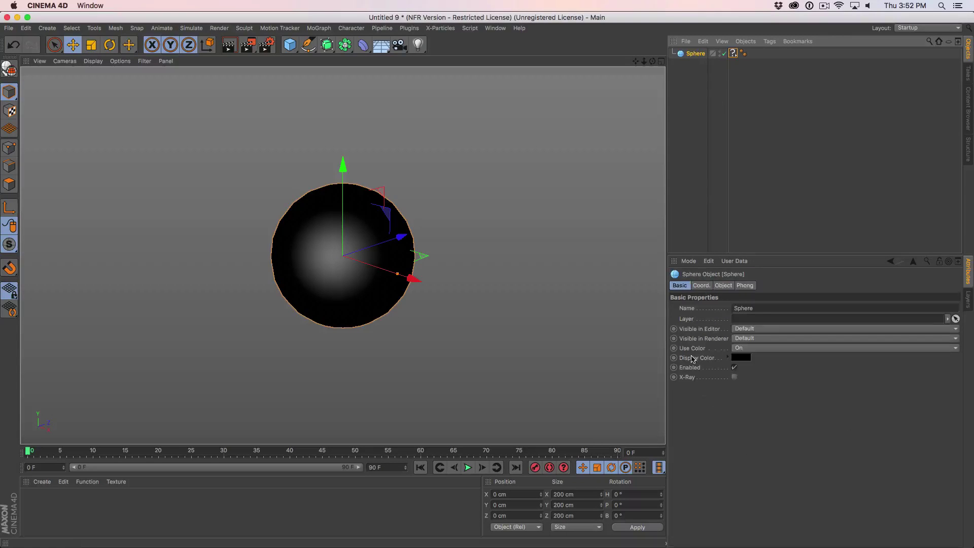
drag(685, 360, 733, 55)
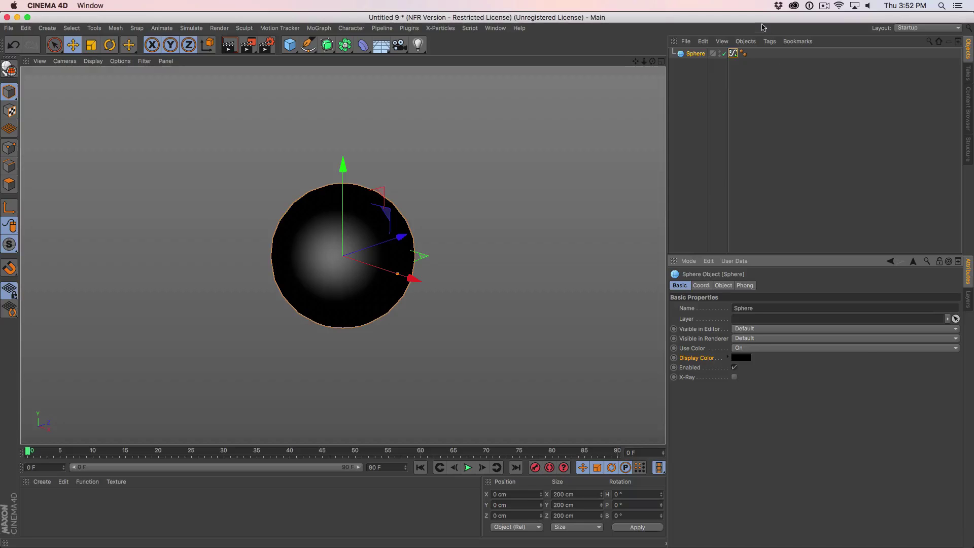
Add a Noise modifier to the Display Color Signal with all Negative variations off and the variation color's V at 100%.
click(733, 54)
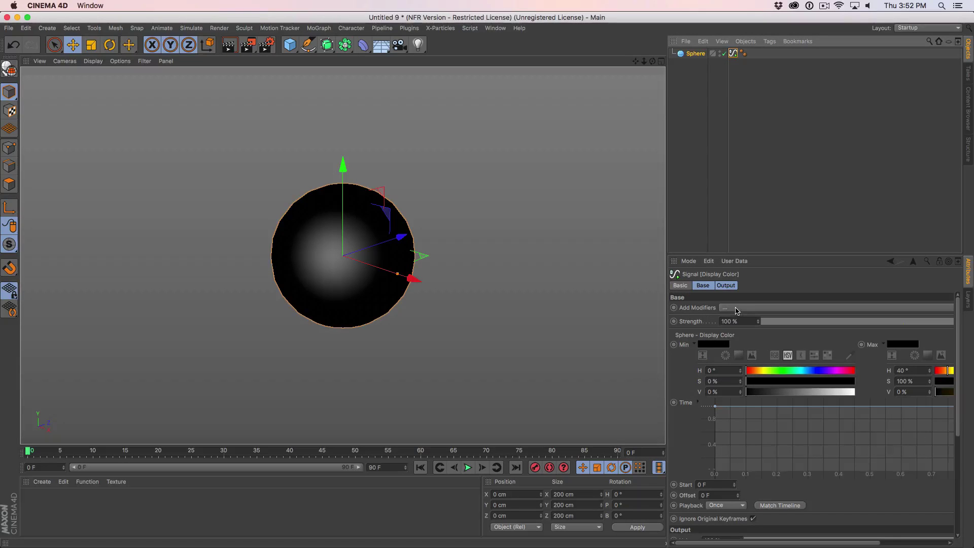
click(737, 308)
click(721, 338)
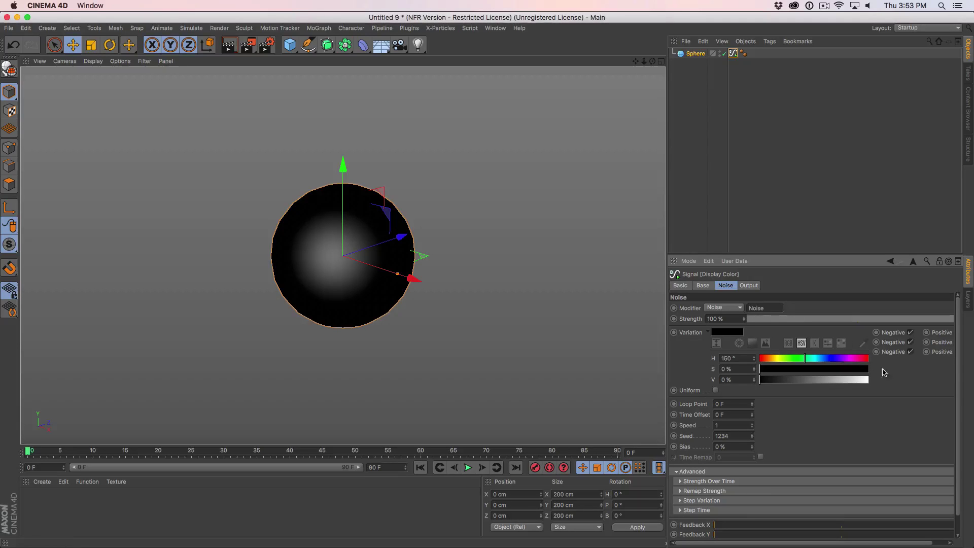
scroll(898, 376, right, 2)
click(894, 329)
click(894, 339)
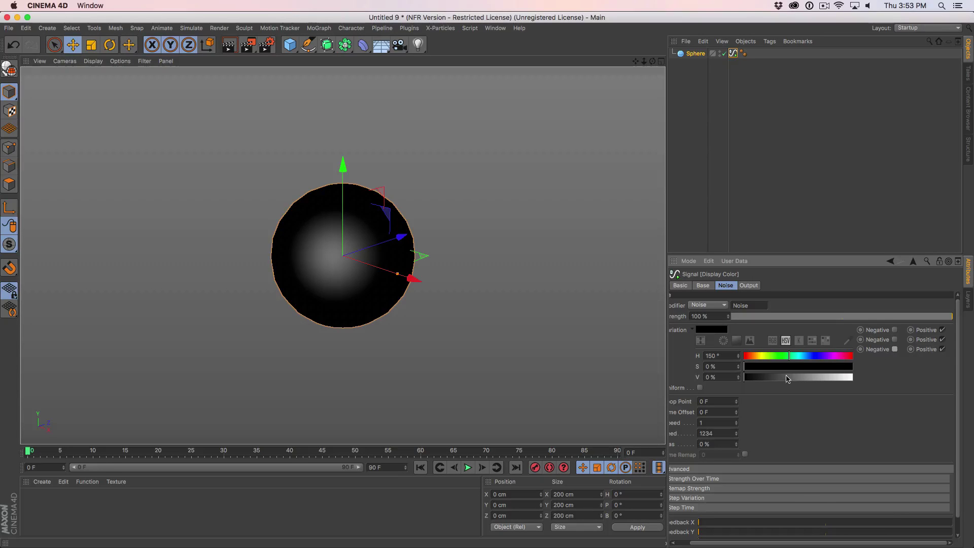
drag(787, 379, 854, 378)
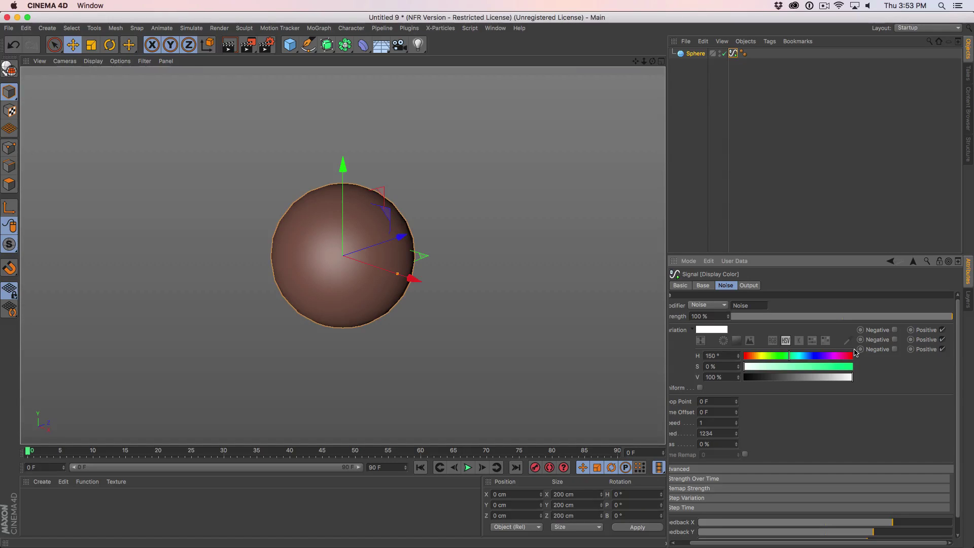
Preview the sphere's color noise in playback, set the Noise modifier's Bias to 75% and stop playback.
click(466, 468)
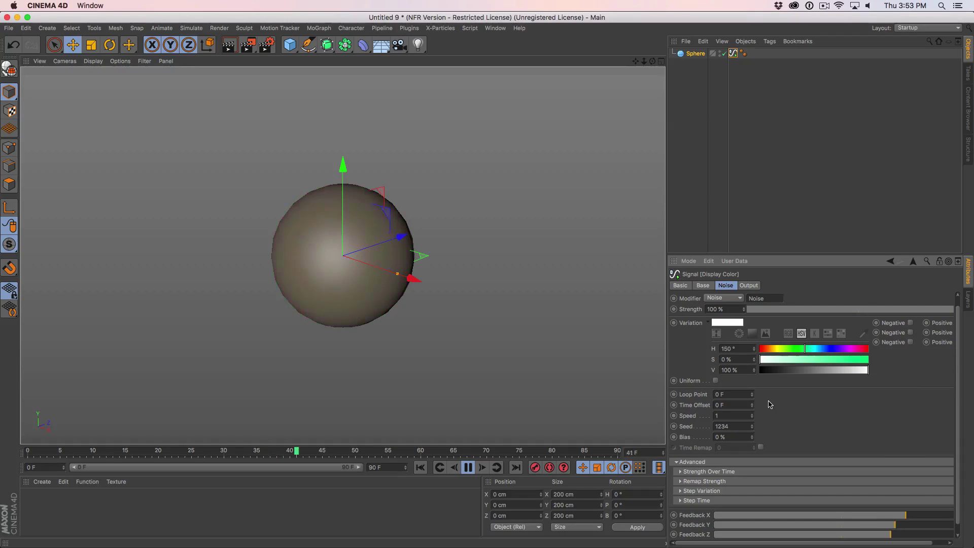
click(720, 437)
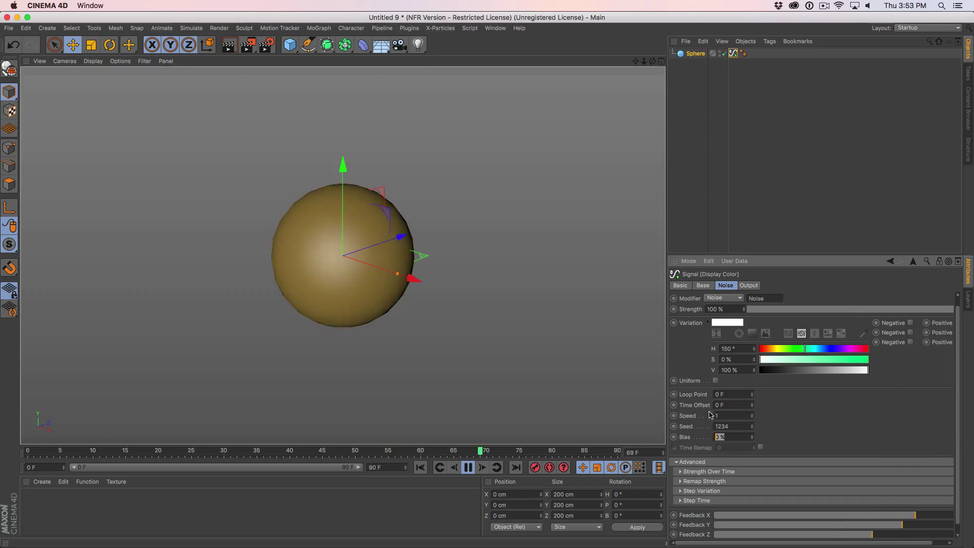
text(75)
key(Return)
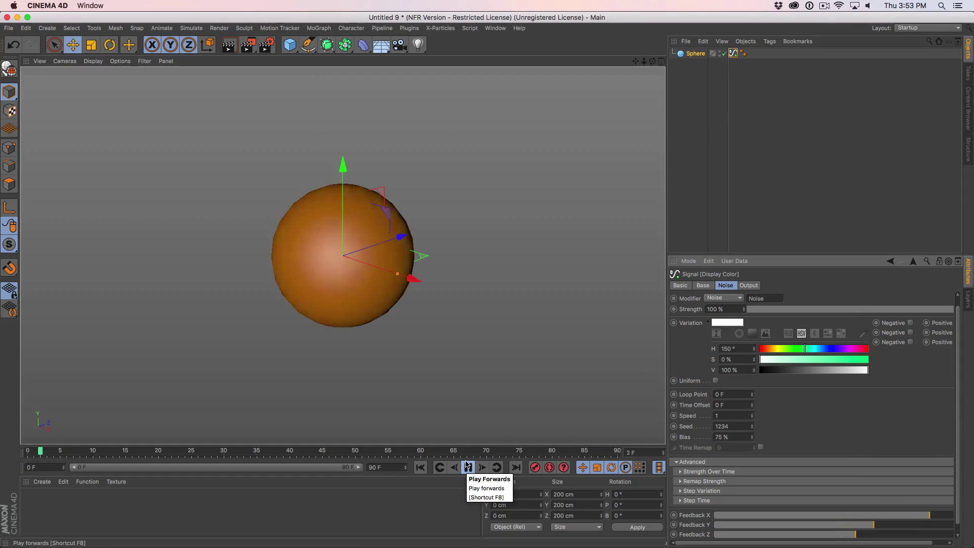
click(468, 464)
click(495, 28)
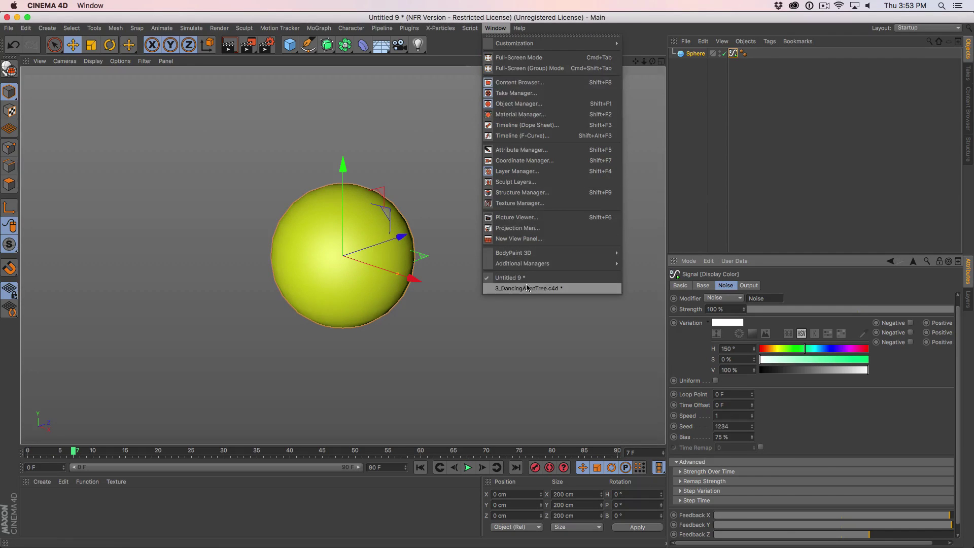
click(528, 287)
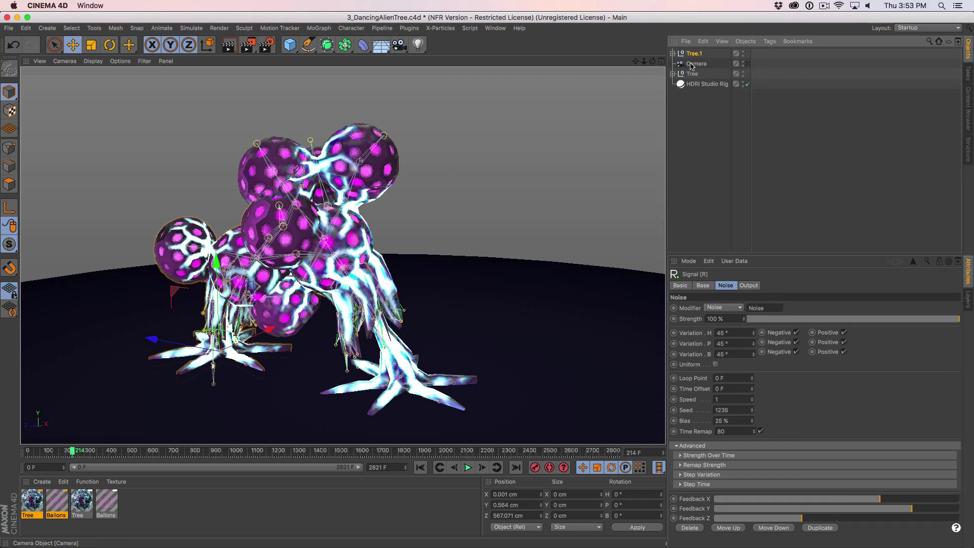
click(691, 65)
click(495, 28)
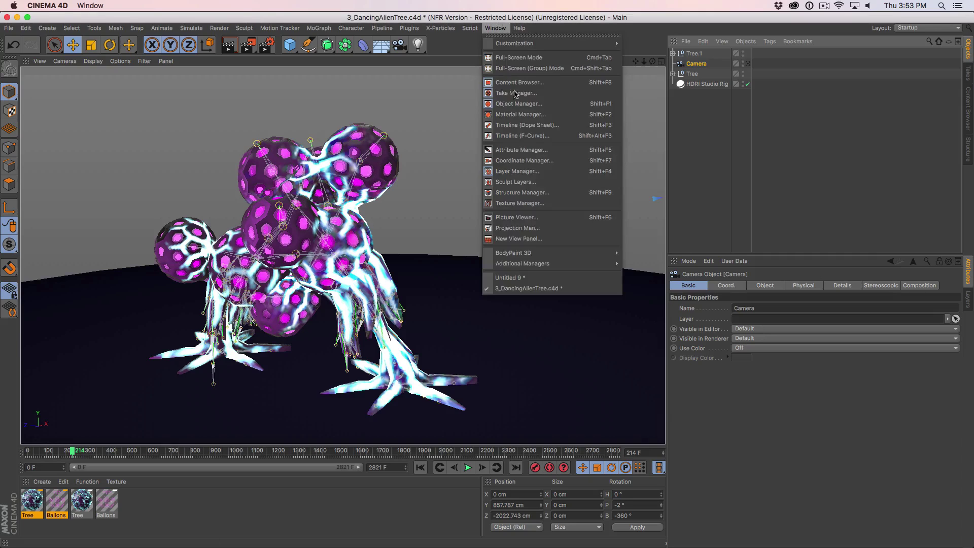
click(522, 278)
click(702, 54)
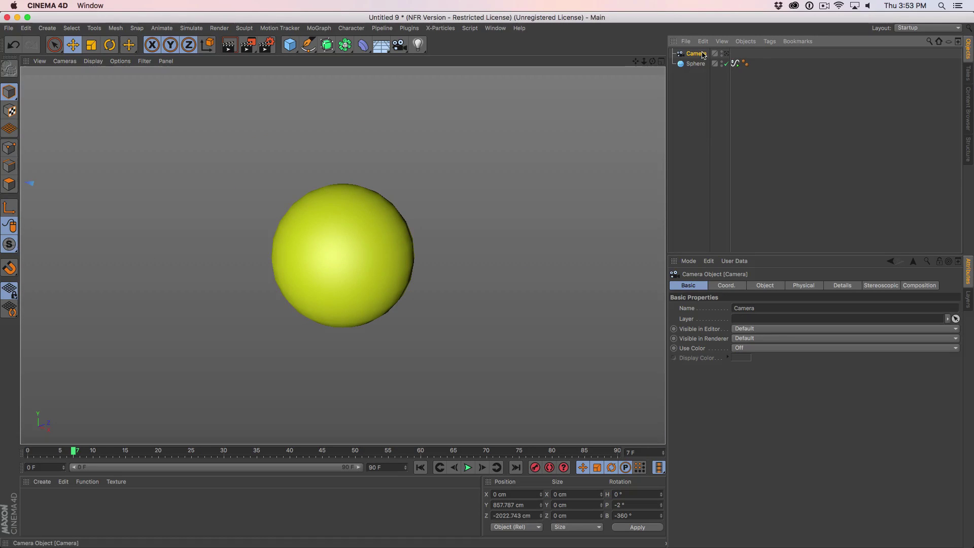
click(469, 469)
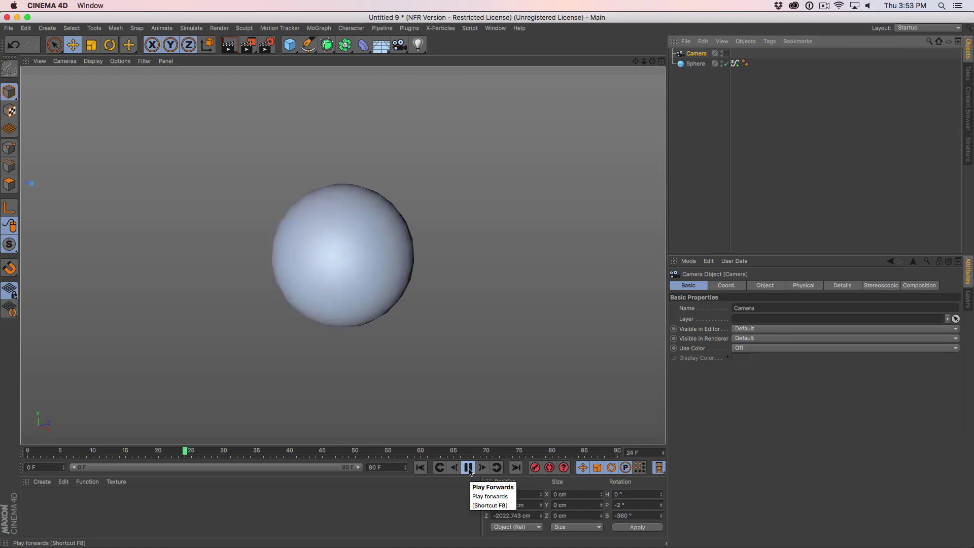
click(468, 468)
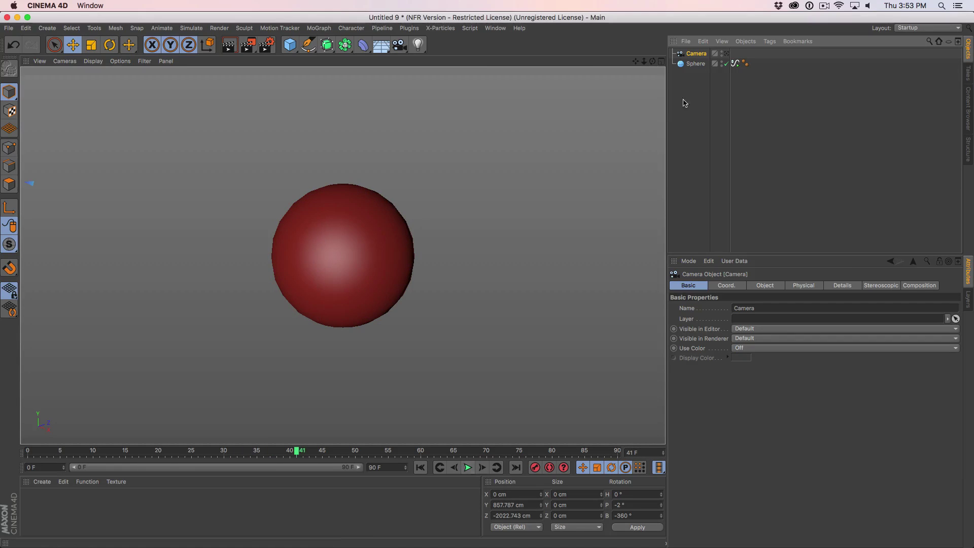
click(493, 28)
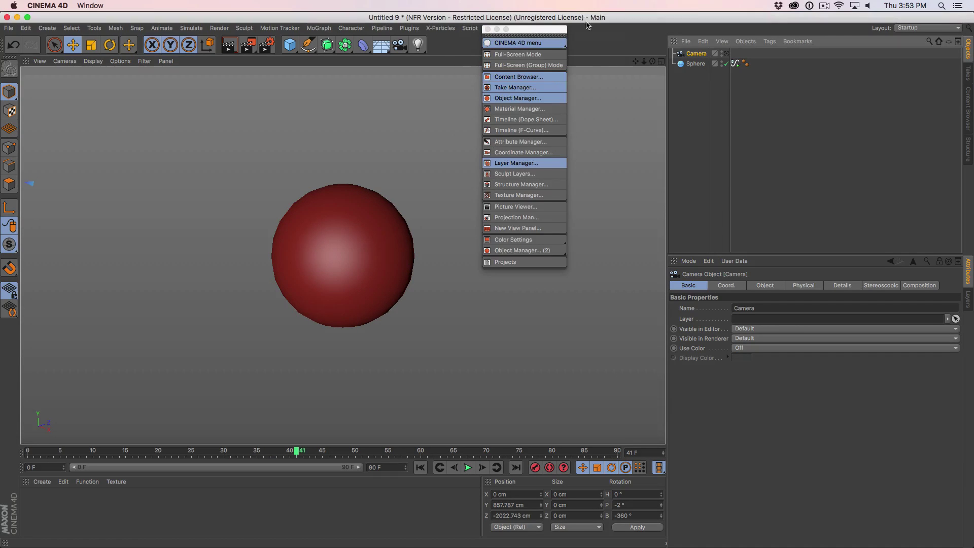
click(490, 32)
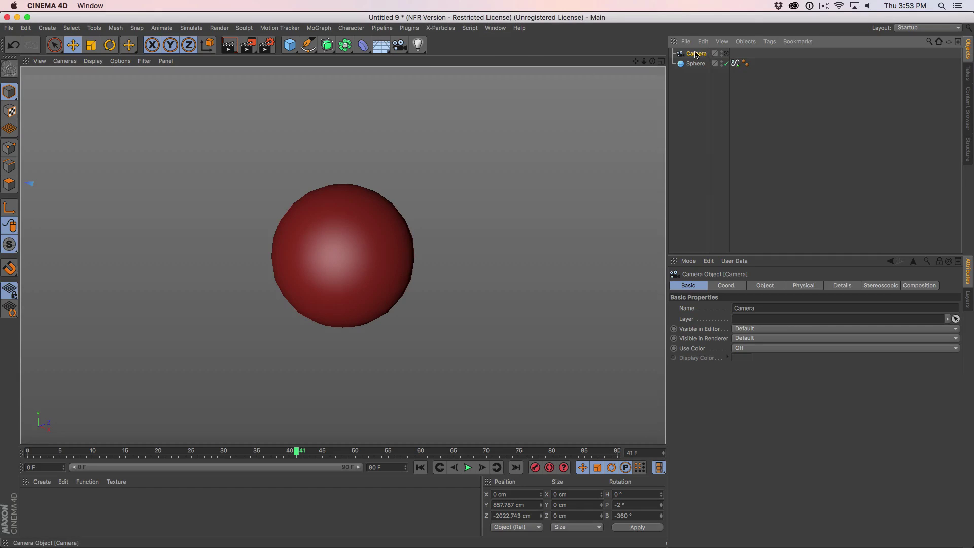
key(Delete)
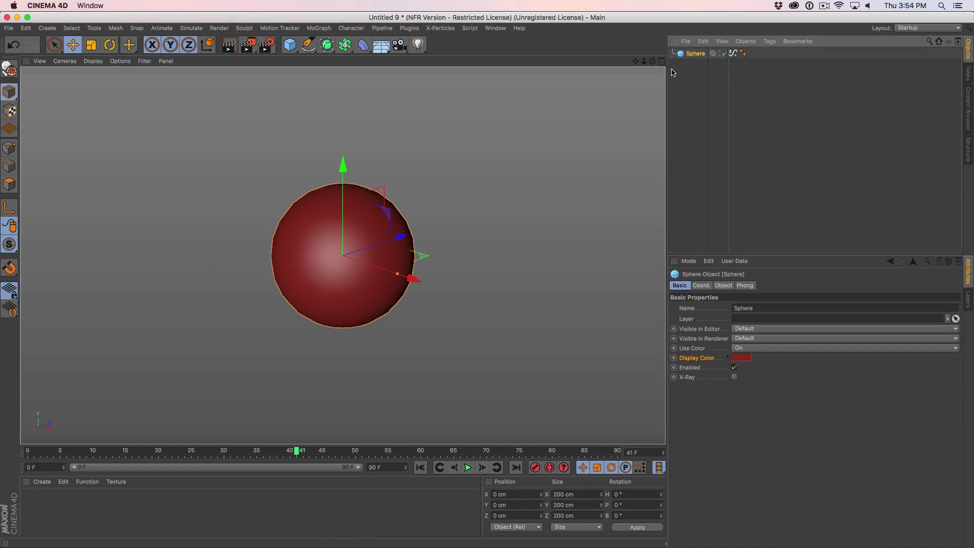
Discard the untitled project and replace both trees and the HDRI Studio Rig in the dancing alien tree scene with the copied sphere.
key(super+w)
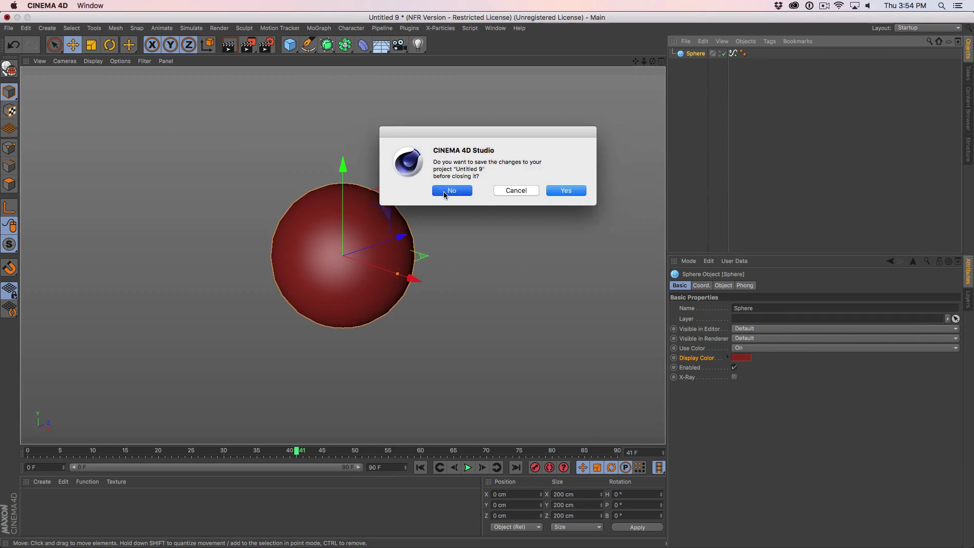
click(452, 191)
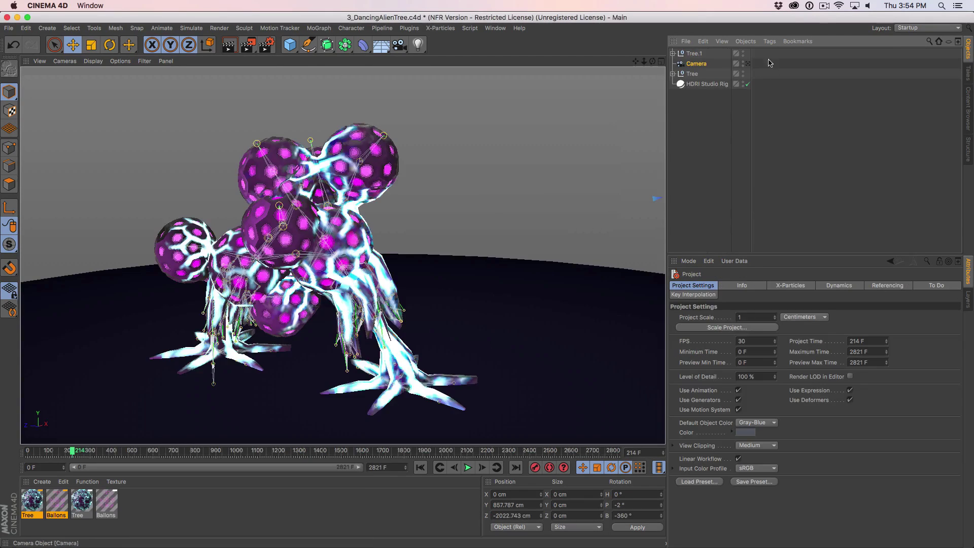
click(691, 58)
key(Delete)
key(super+v)
click(705, 74)
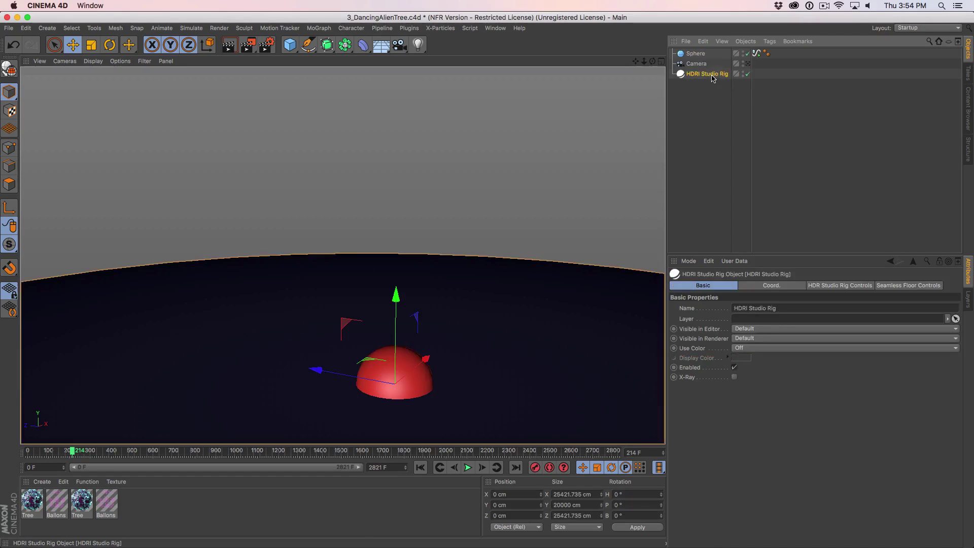
key(Delete)
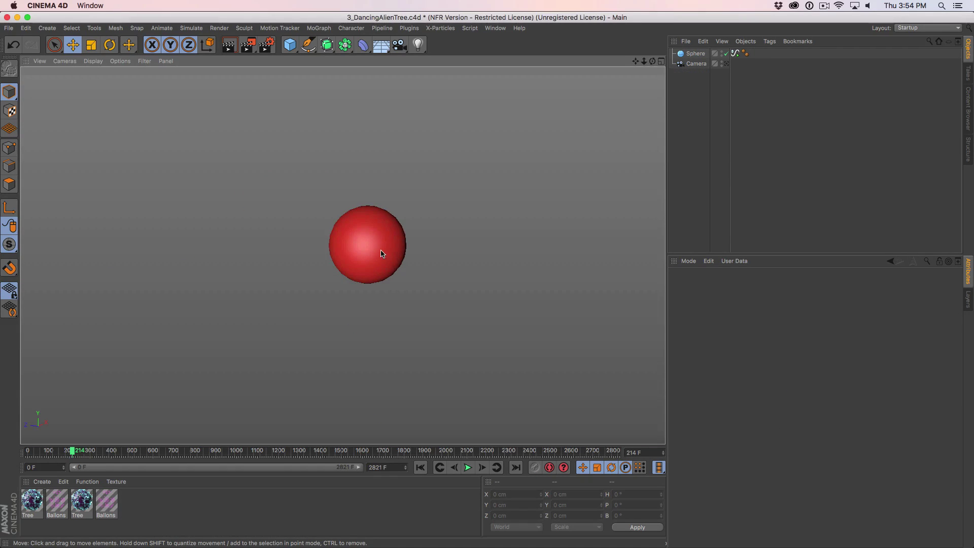
Play the sphere's color changes from the first frame with sound, stop playback, select the sphere and mute the audio.
click(421, 468)
click(468, 468)
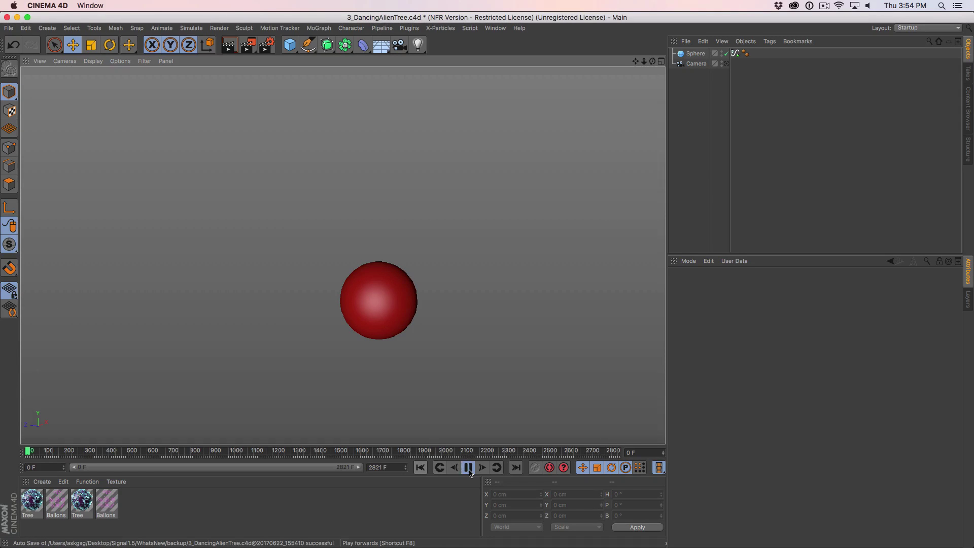
key(XF86AudioRaiseVolume)
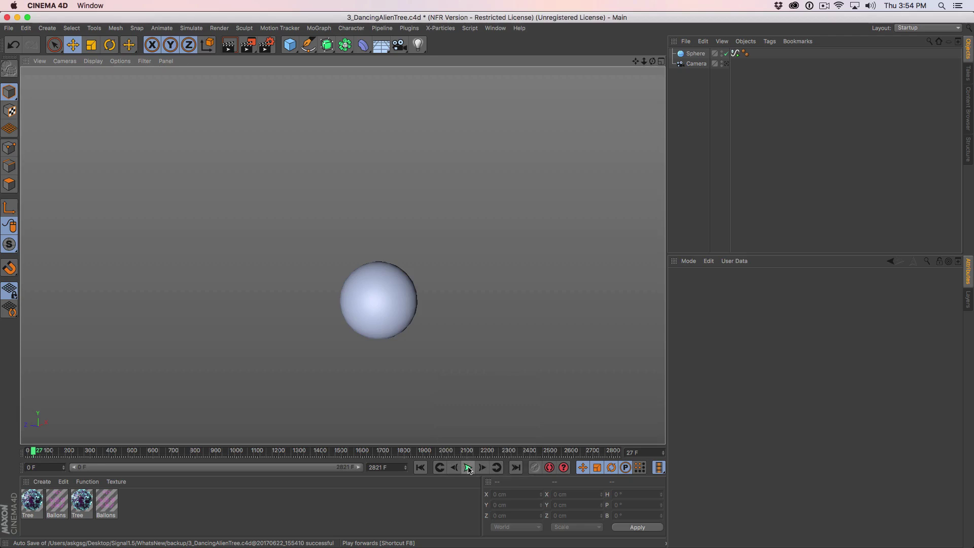
key(XF86AudioLowerVolume)
key(XF86AudioLowerVolume)
key(XF86AudioLowerVolume)
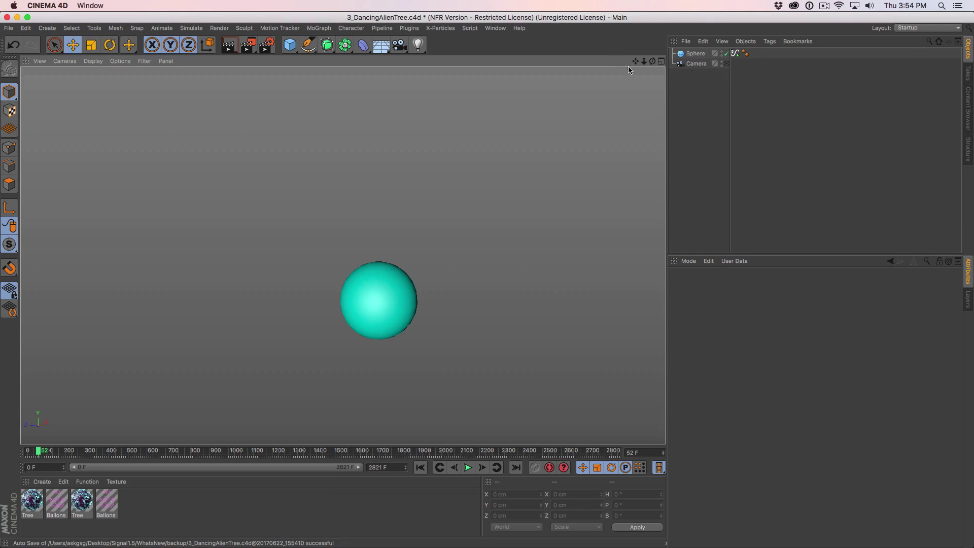
click(695, 54)
key(XF86AudioMute)
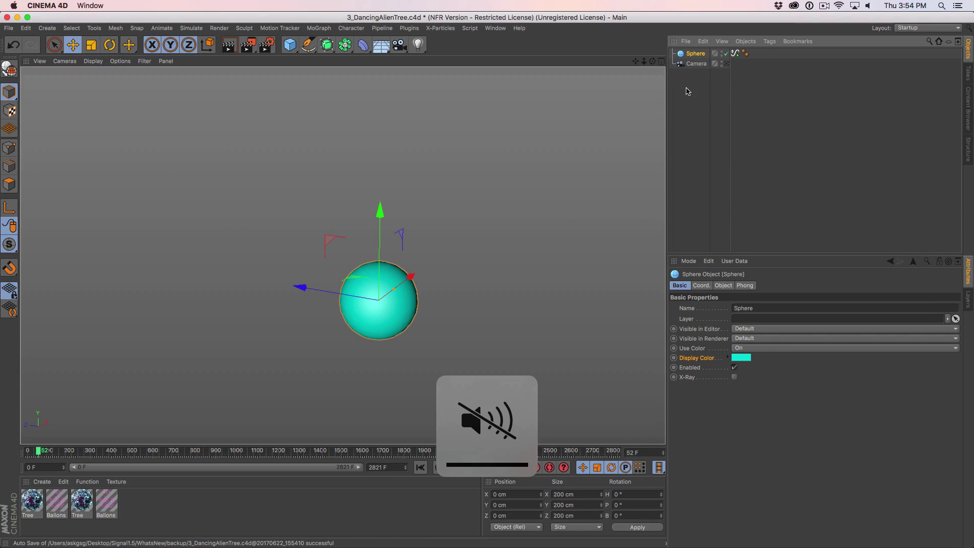
Add a second Signal tag to the sphere and link it to the Time Remap, turned on, of the Display Color Signal's Noise modifier.
right_click(686, 54)
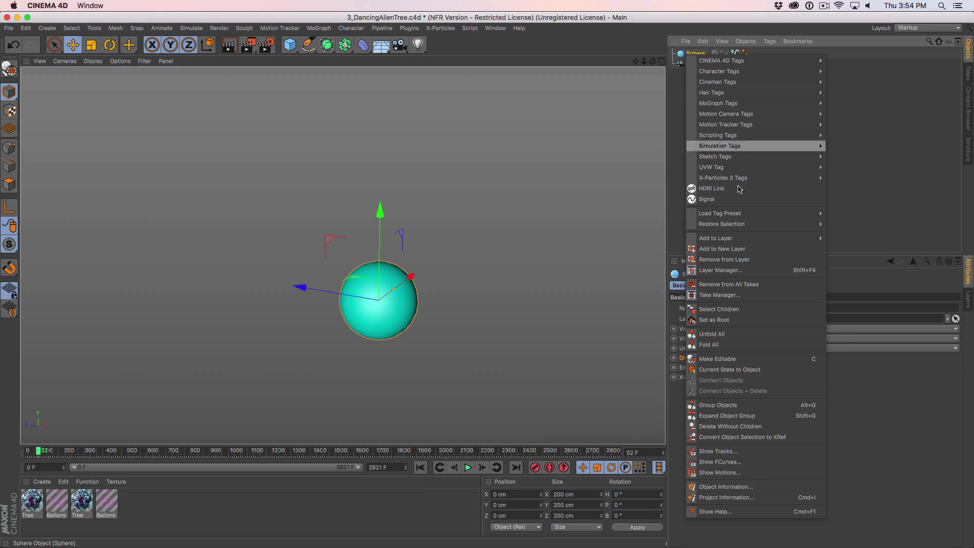
click(707, 200)
click(744, 54)
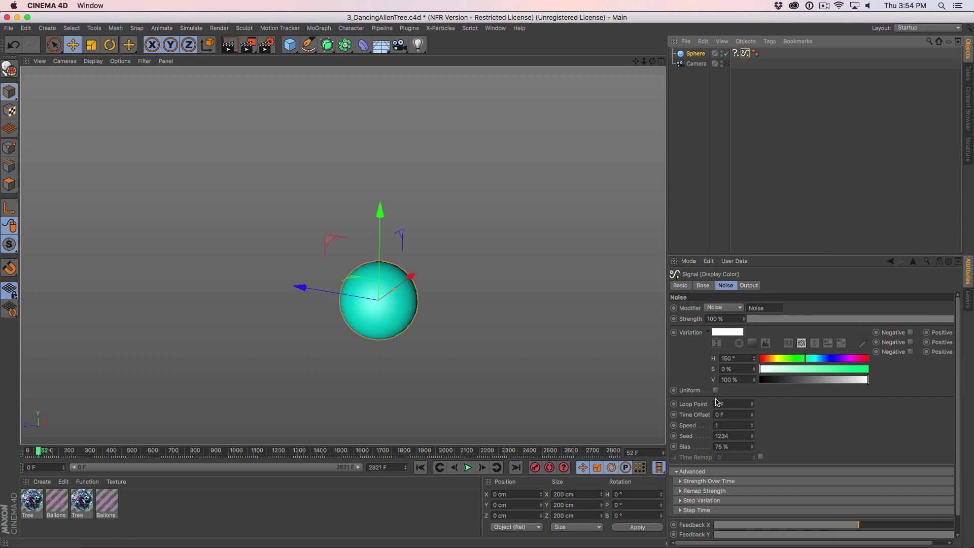
click(760, 457)
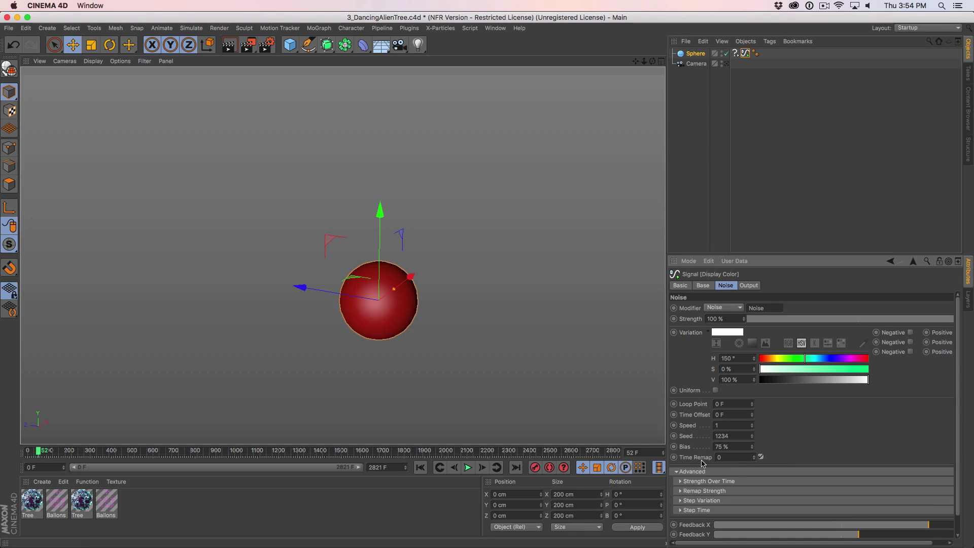
drag(736, 61, 736, 54)
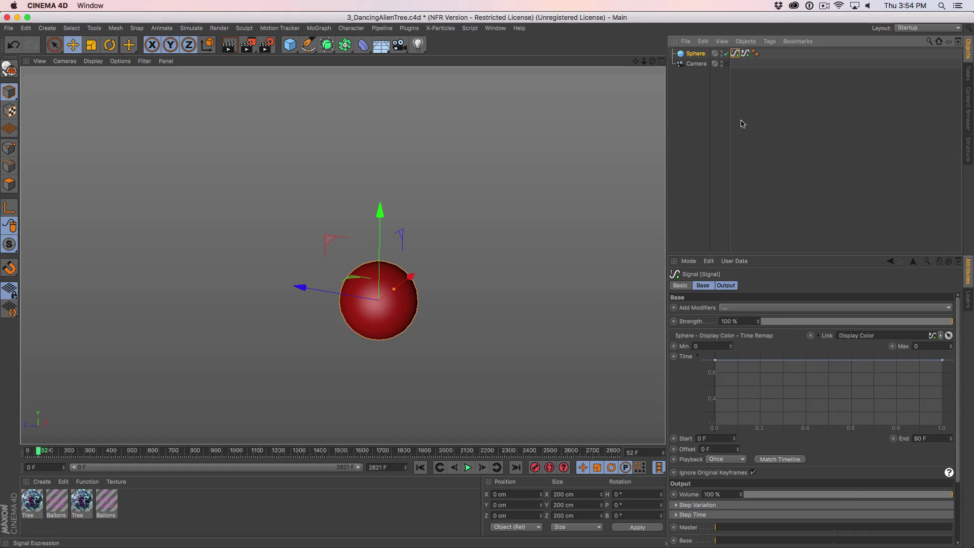
Add a BPM modifier to the new Signal and reshape its spline into a curve rising quickly and easing out at full height.
click(726, 307)
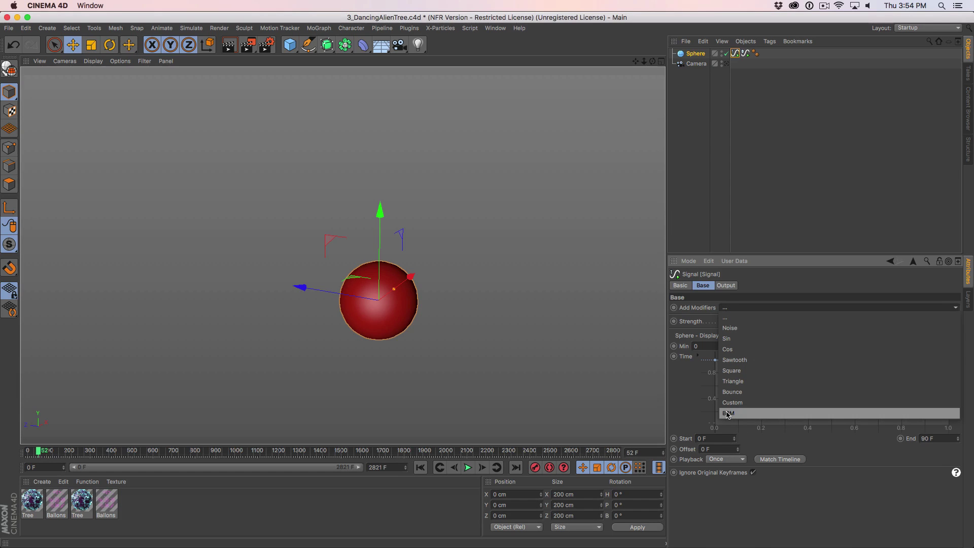
click(728, 414)
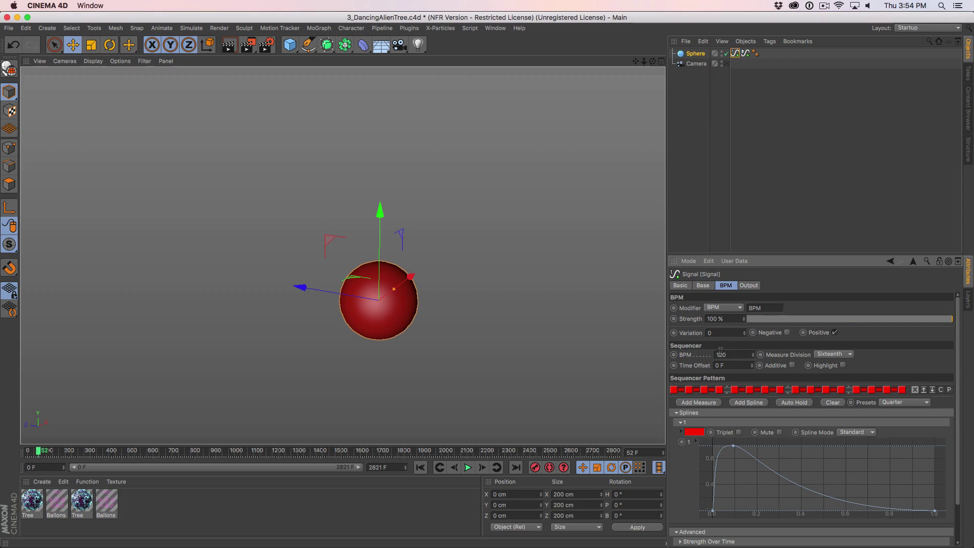
click(934, 511)
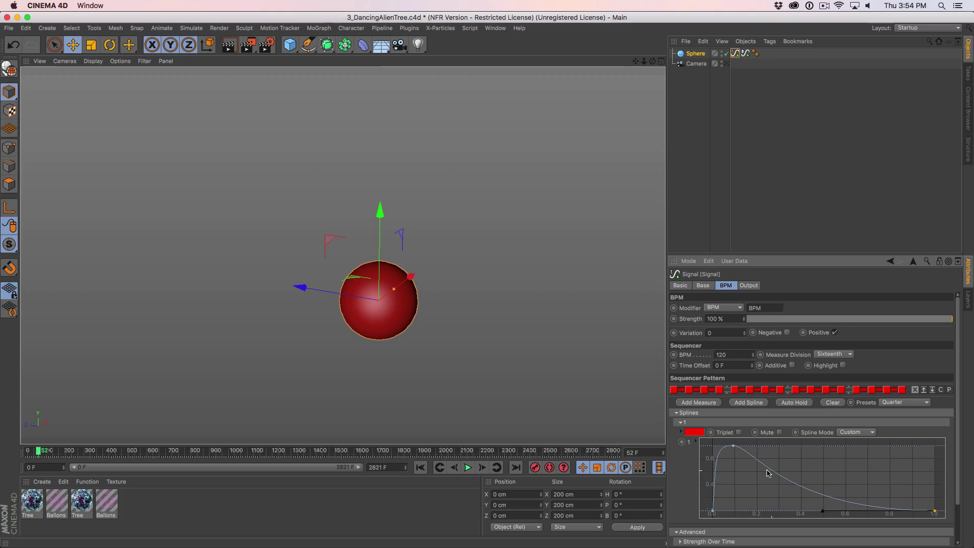
mouse_move(935, 511)
mouse_down()
mouse_move(733, 451)
mouse_move(868, 446)
mouse_move(757, 448)
mouse_up()
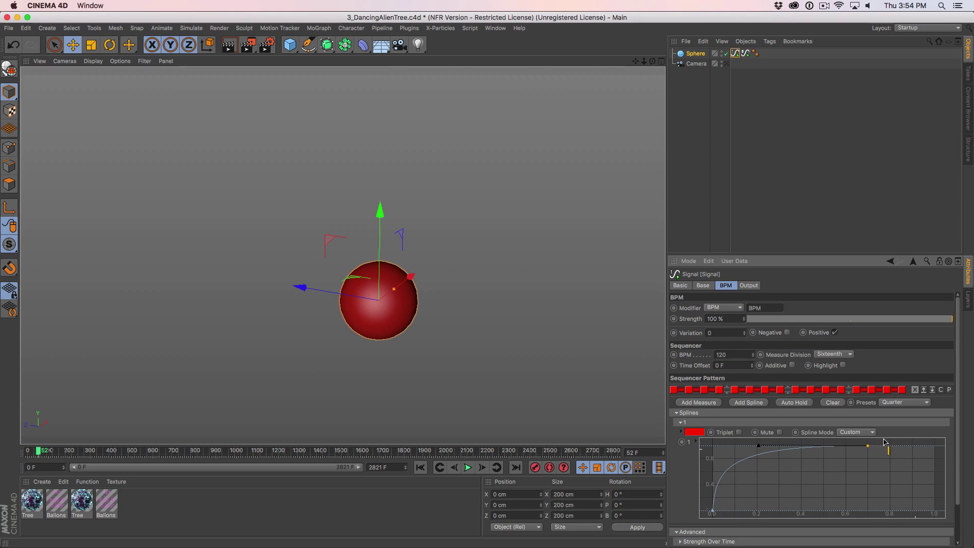
Turn on Additive for the BPM modifier and set its Variation to 5.
click(794, 365)
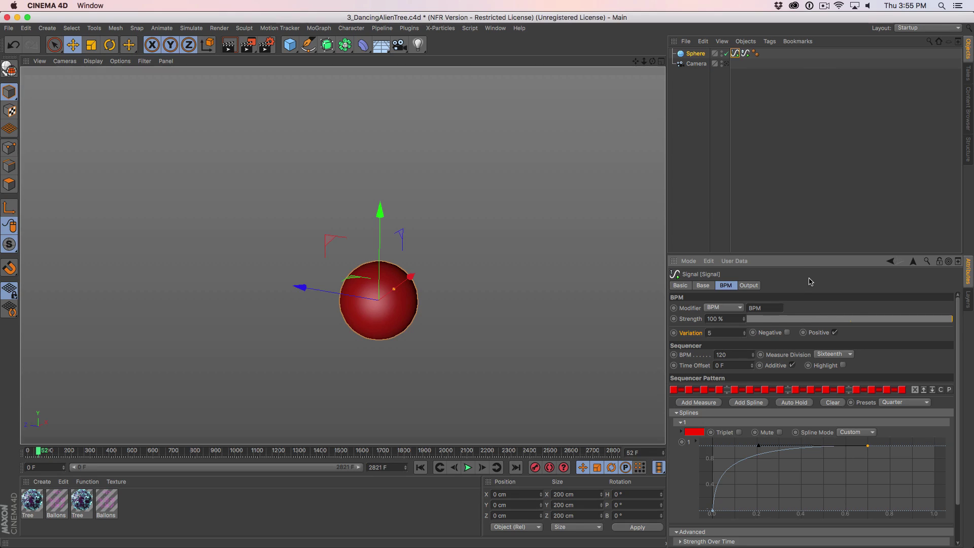
text(5)
key(Return)
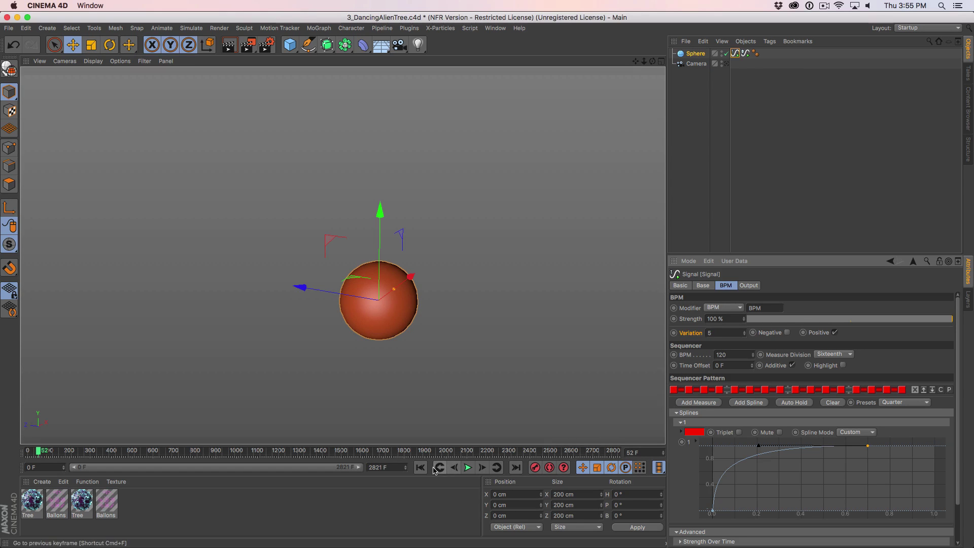
Play from the first frame while moving the BPM spline's end point to 1.0 and lengthening its tangent, and stop playback.
click(421, 467)
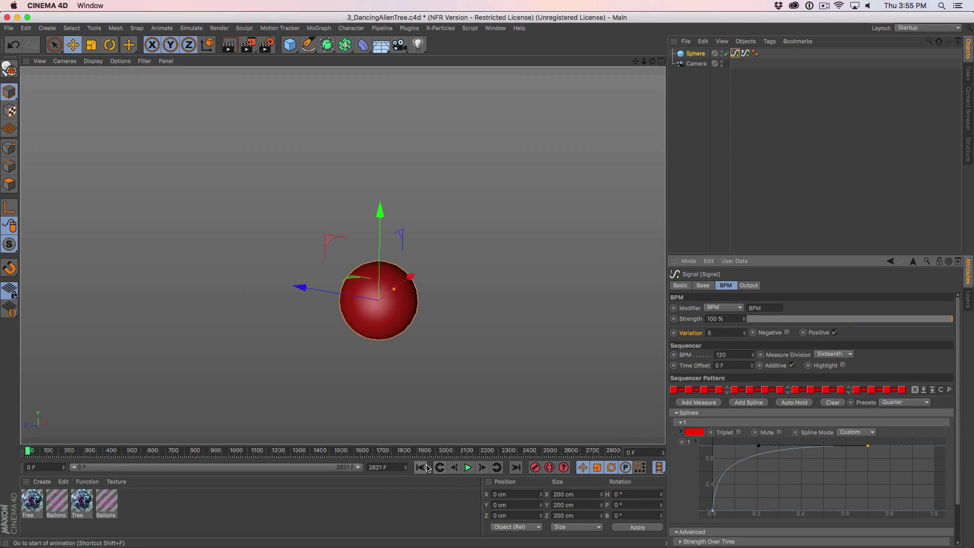
click(469, 469)
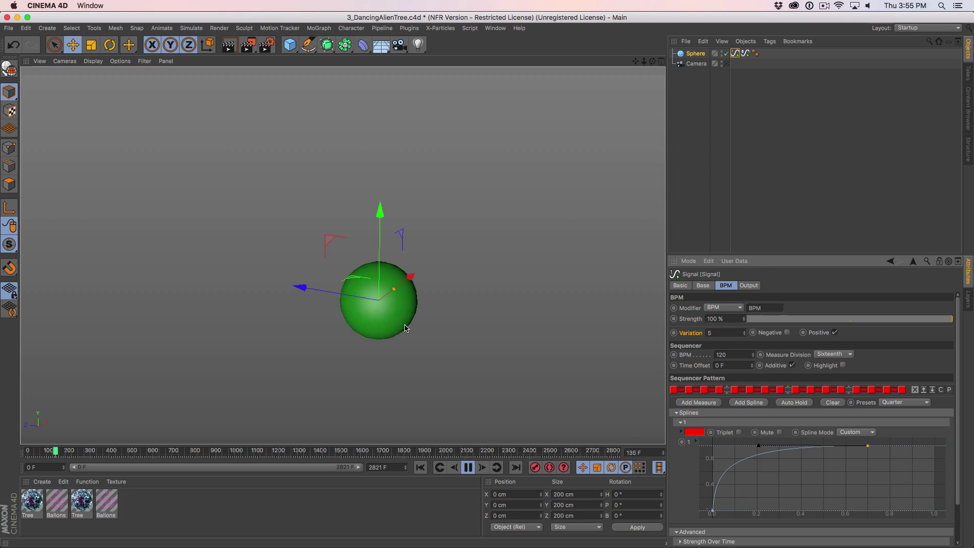
drag(868, 446, 944, 445)
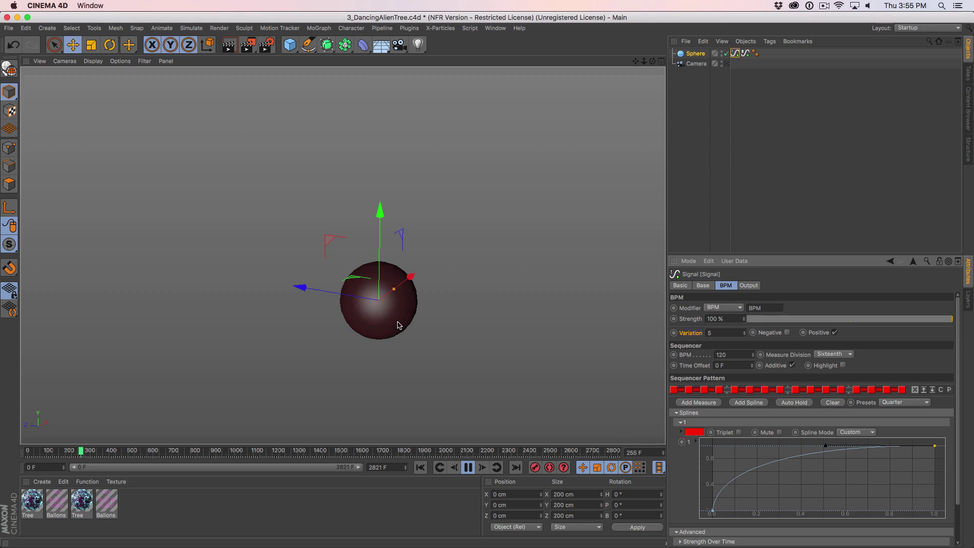
drag(826, 446, 769, 448)
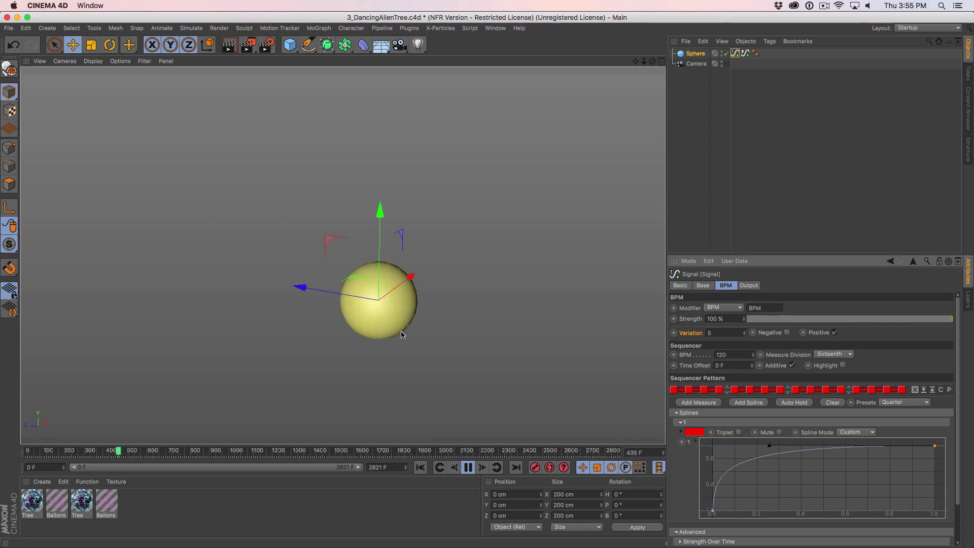
click(468, 468)
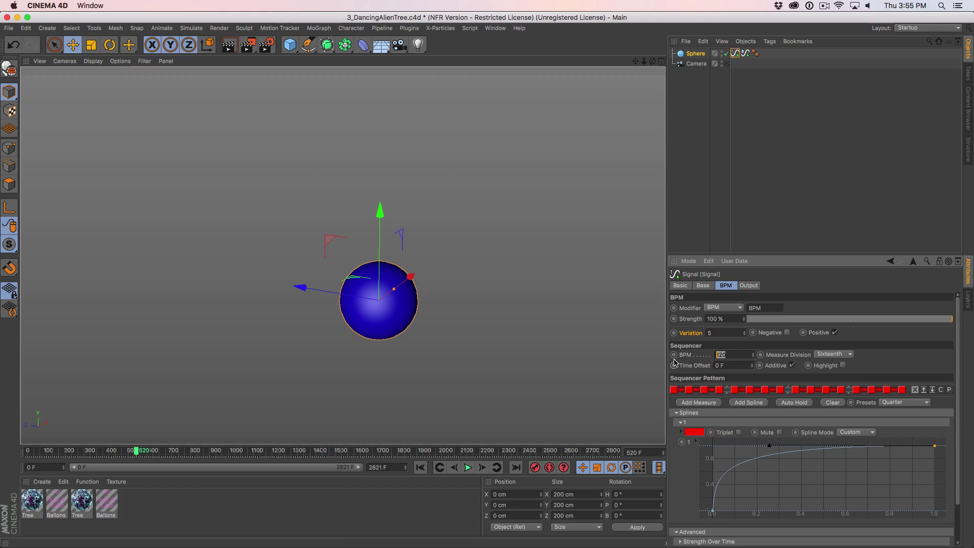
Set the BPM to 130, turn the sound on, preview from the first frame, and stop and rewind to the start.
key(Return)
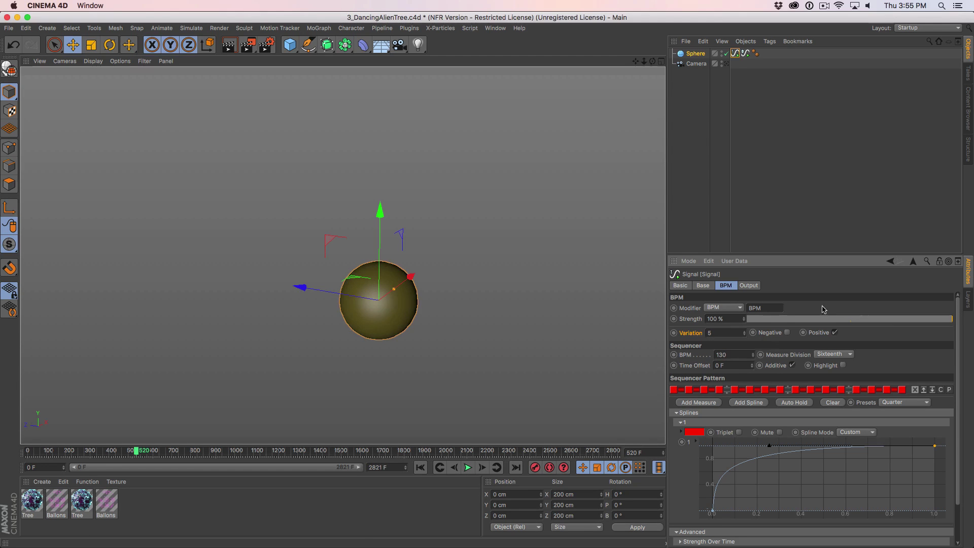
key(XF86AudioLowerVolume)
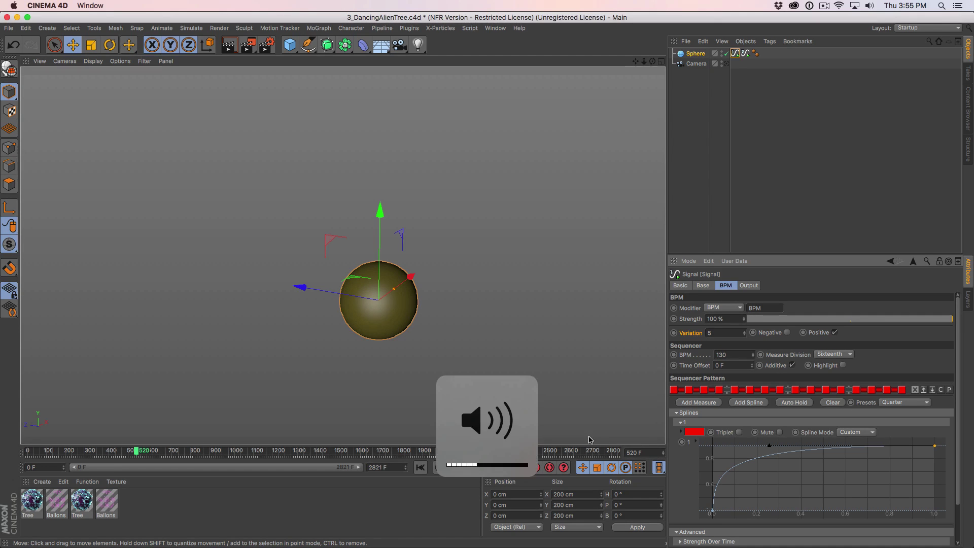
click(420, 468)
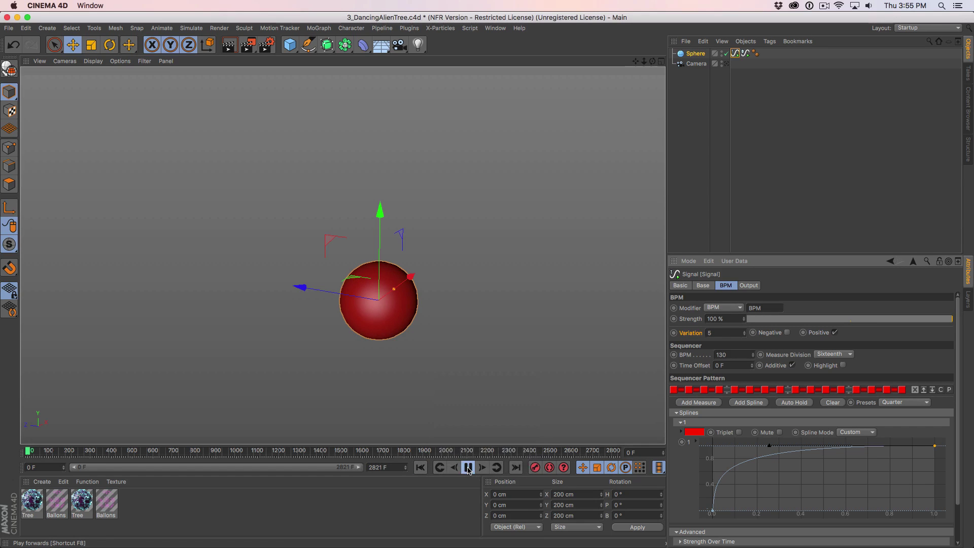
click(468, 468)
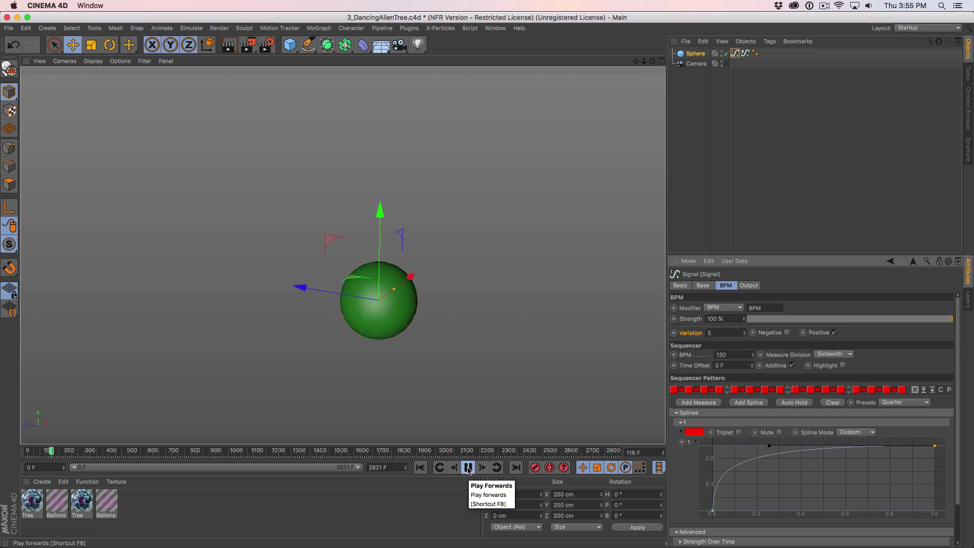
click(468, 468)
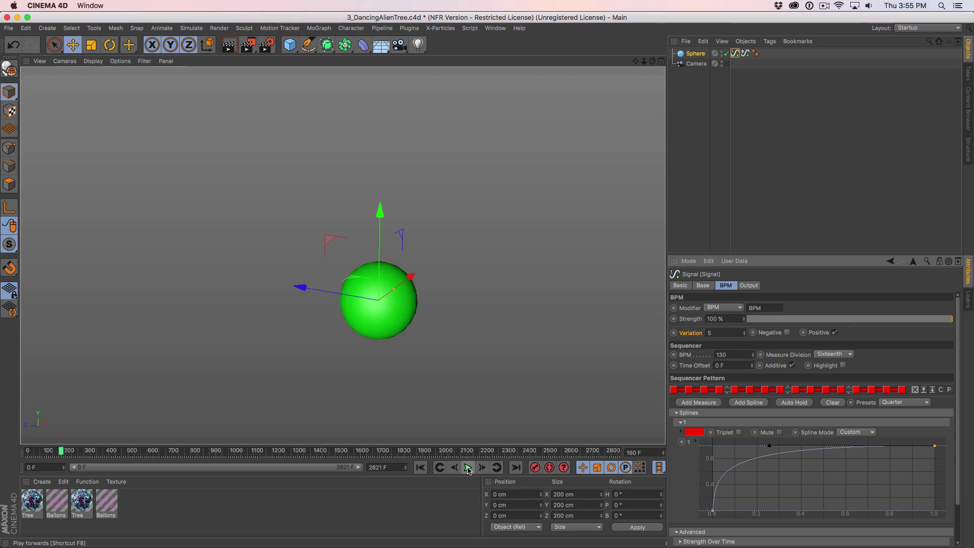
click(421, 468)
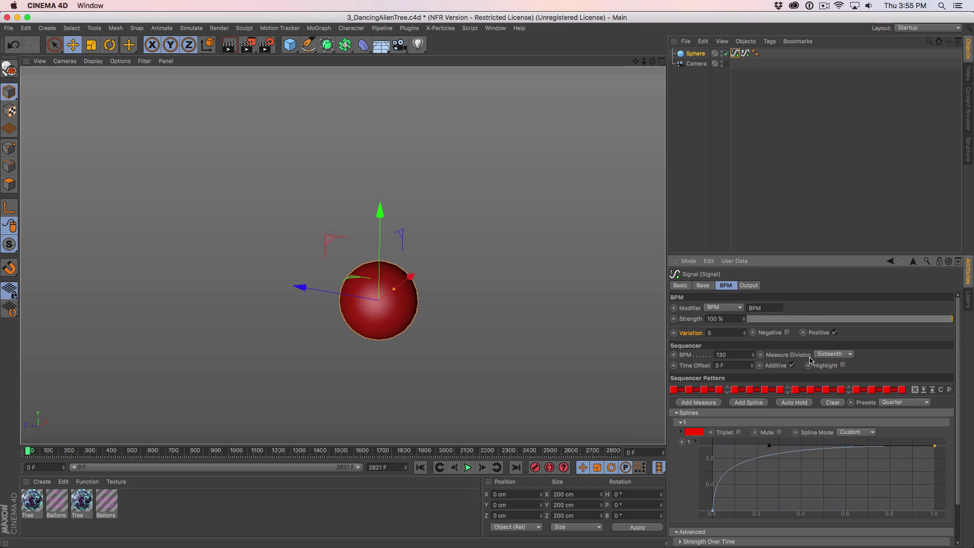
Add another Signal tag to the sphere, place it last among the tags and link it to the sphere's Position.
click(696, 53)
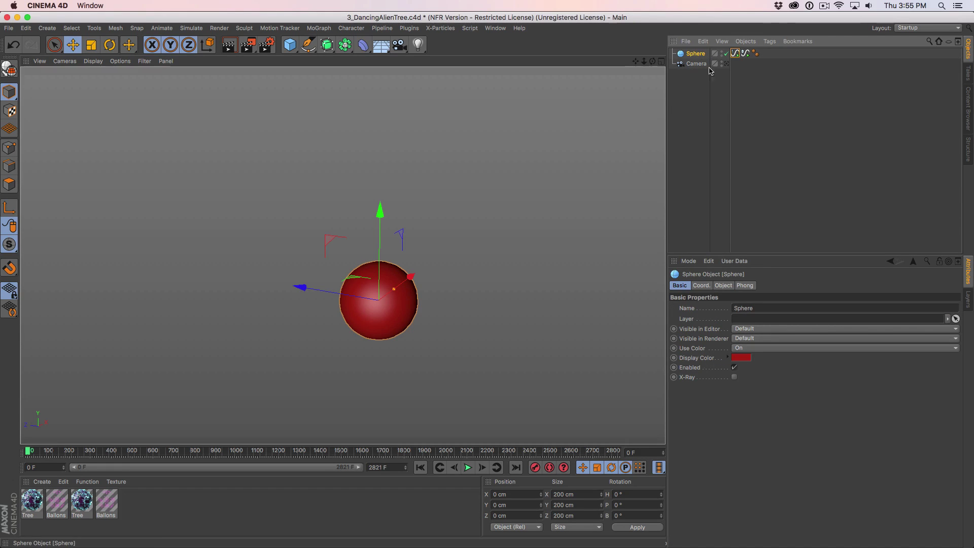
right_click(698, 56)
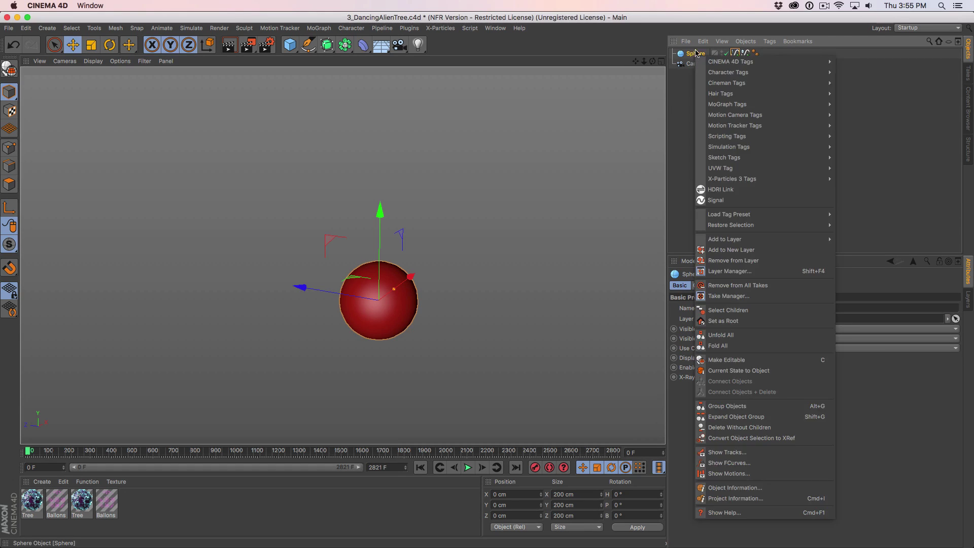
click(733, 196)
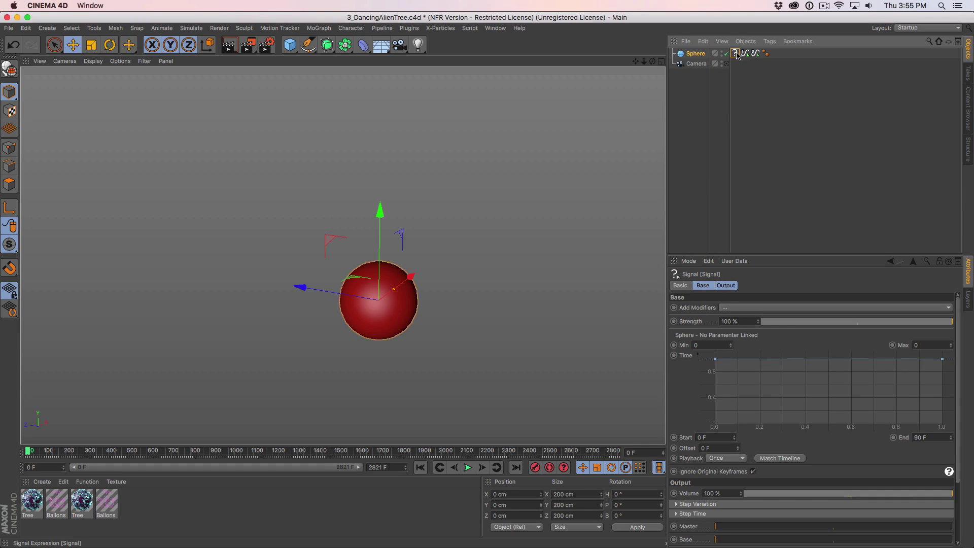
drag(781, 56, 759, 60)
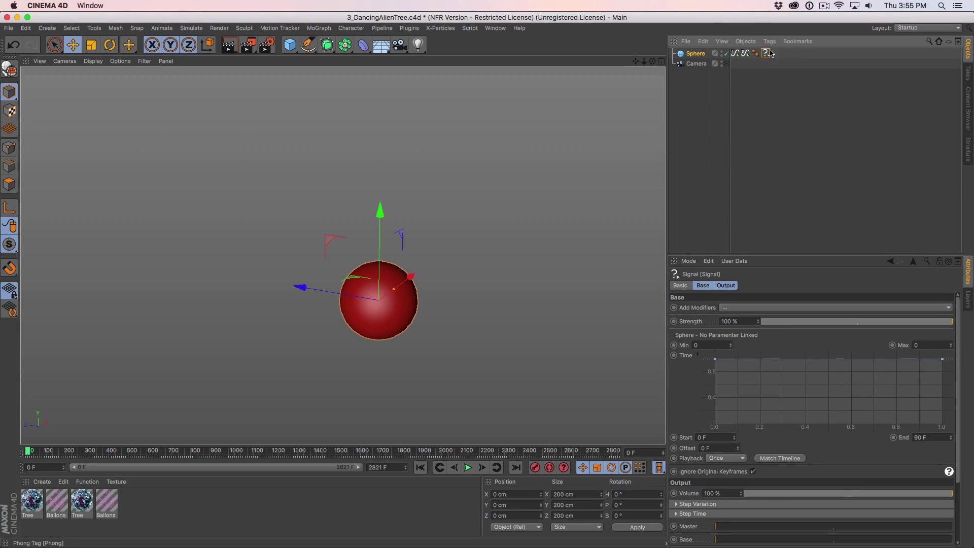
click(694, 54)
click(703, 285)
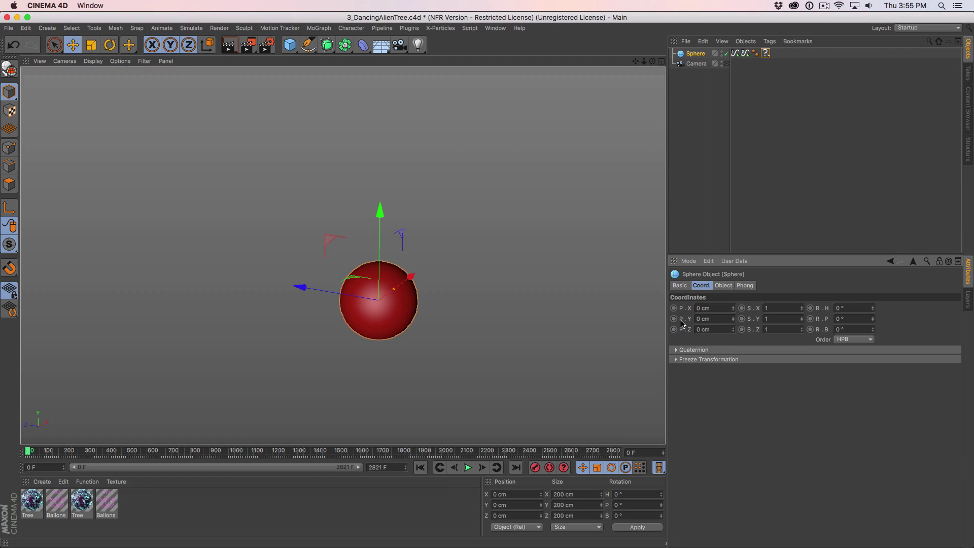
click(766, 54)
Add a Noise modifier to the Position Signal with 1111 cm Variation in X, Y and Z, and preview the sphere's movement.
click(755, 308)
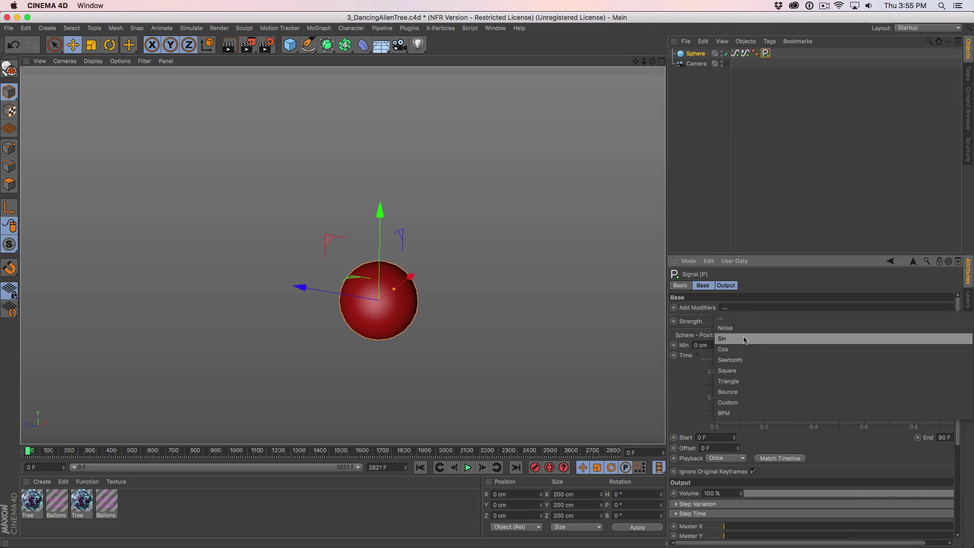
click(741, 328)
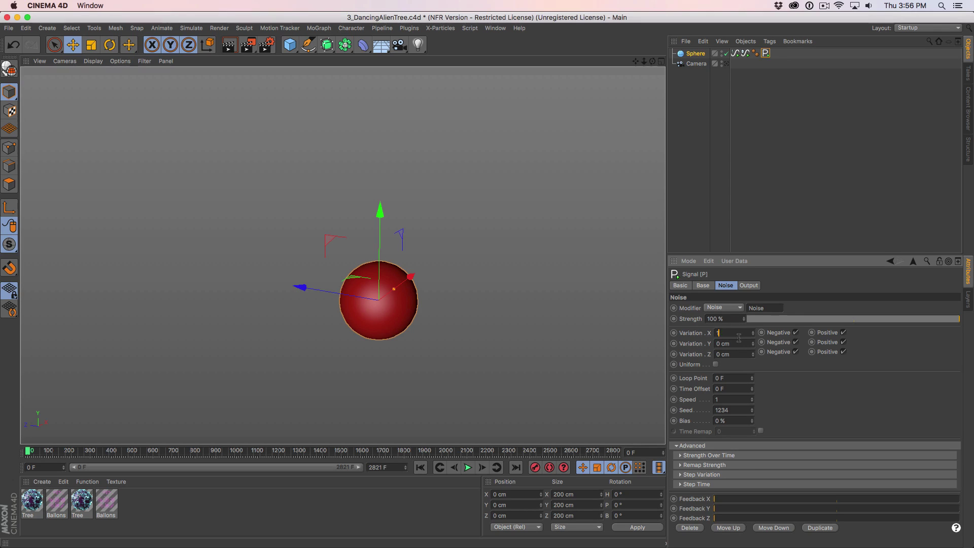
text(1111)
key(Tab)
text(111)
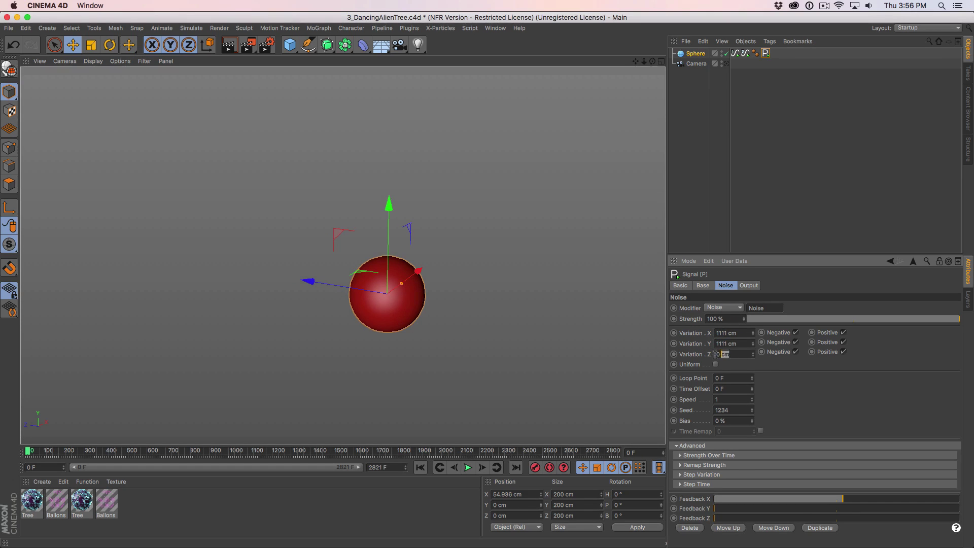
text(1111)
key(Return)
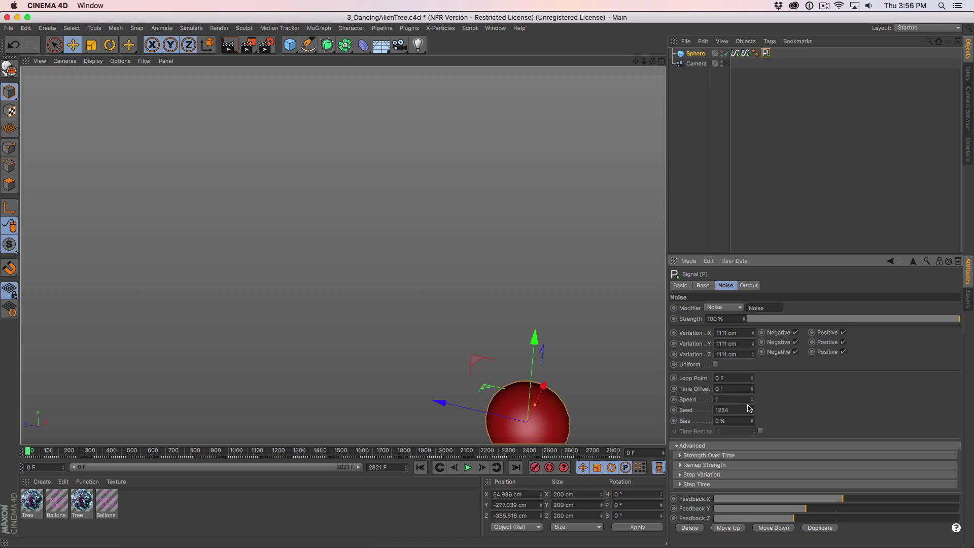
click(467, 467)
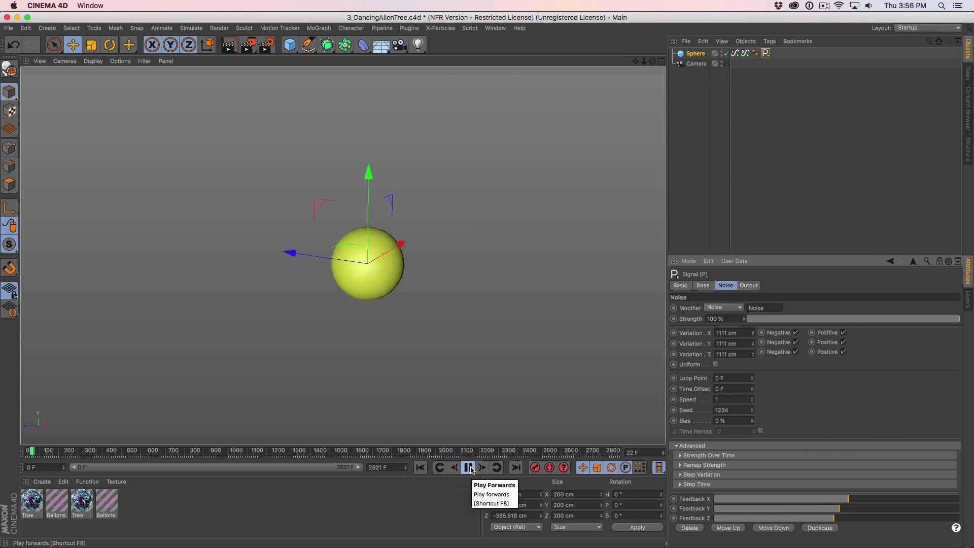
click(468, 468)
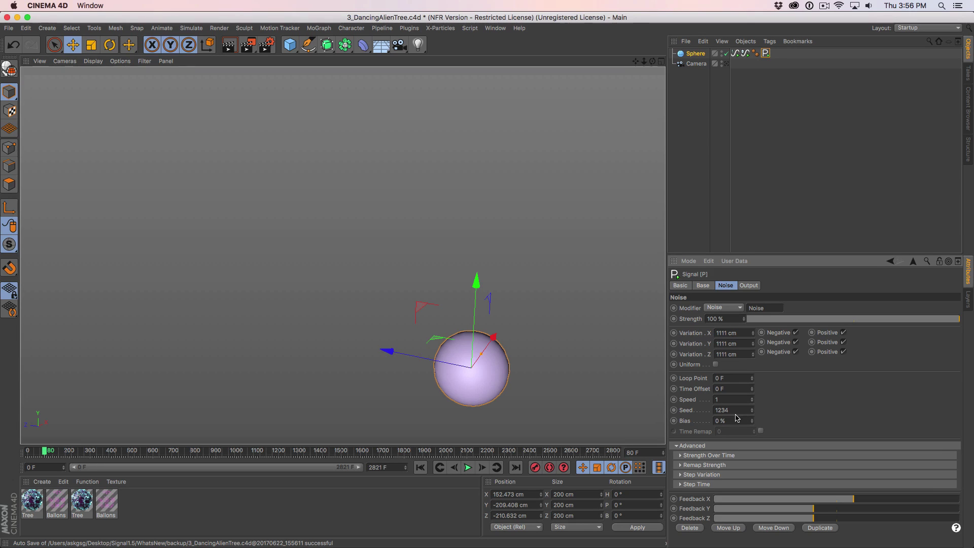
Enable Time Remap on the Position Signal's Noise and link it to a copy of the BPM Signal tag placed just before it.
click(761, 431)
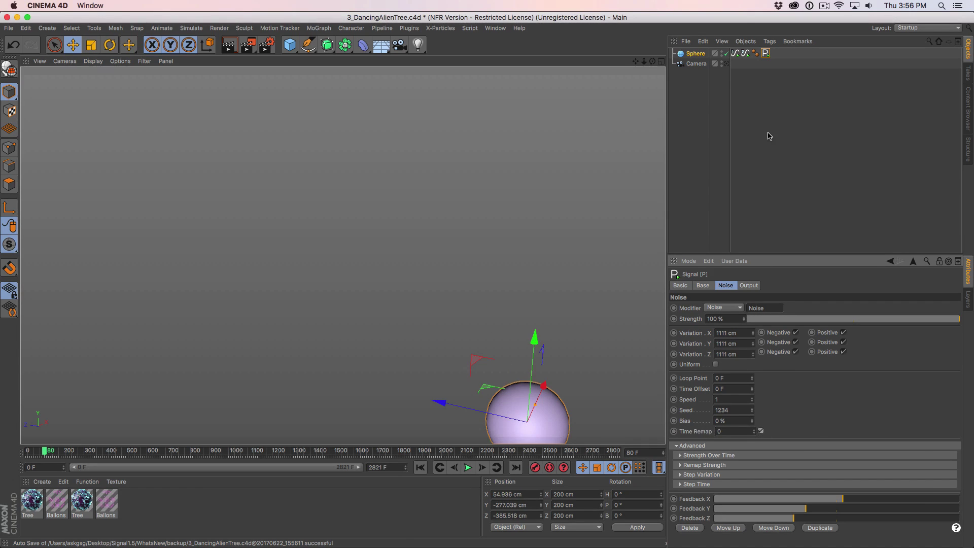
drag(735, 53, 762, 53)
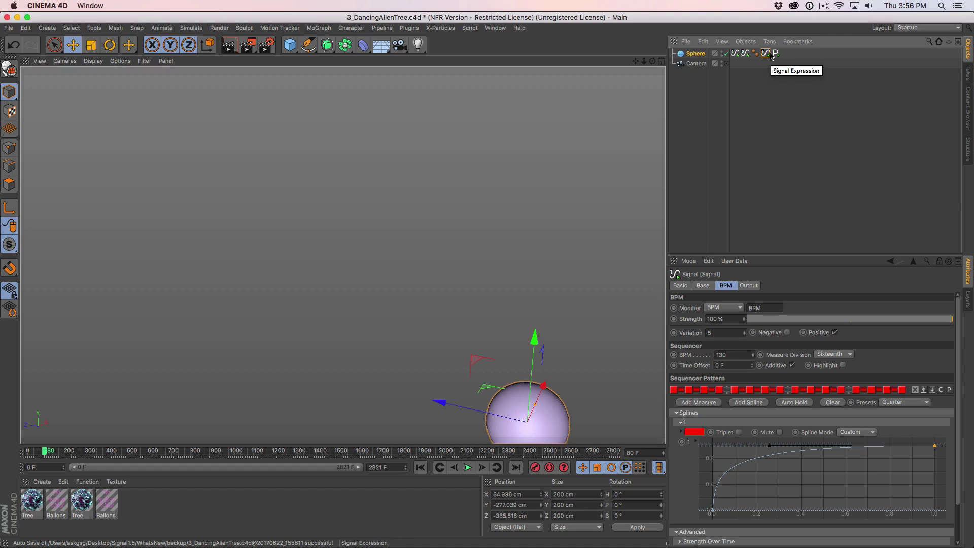
click(775, 53)
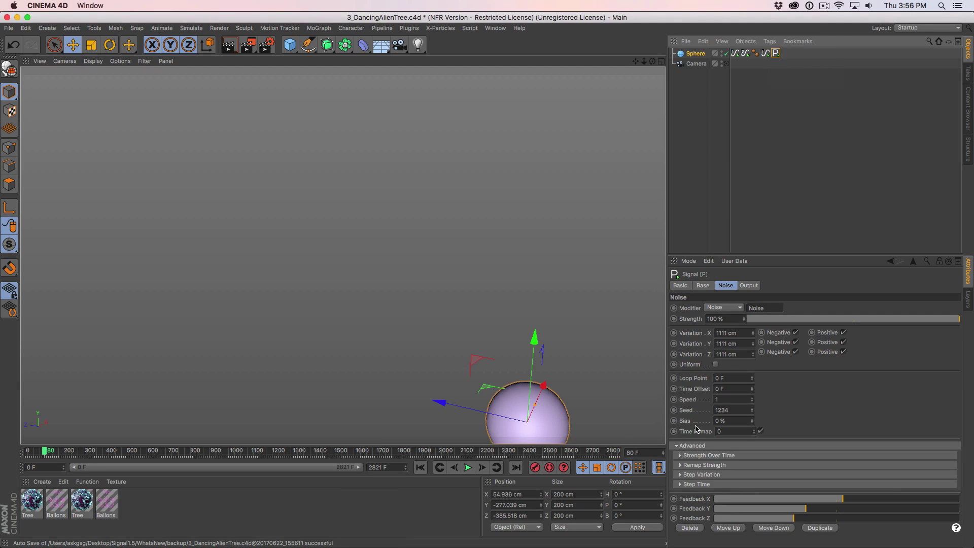
drag(691, 433, 767, 58)
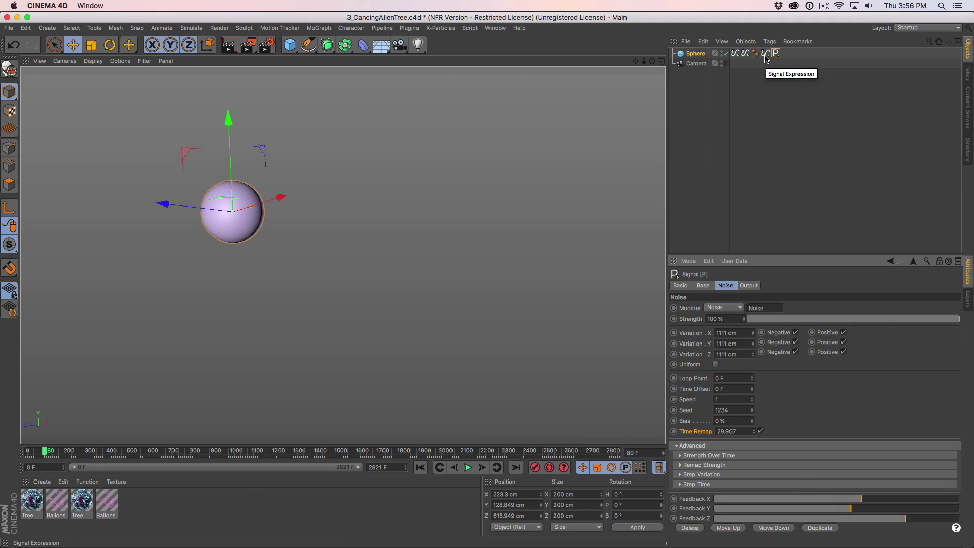
Show the copied BPM Signal's settings and preview the sphere's beat-driven movement from the first frame.
click(766, 54)
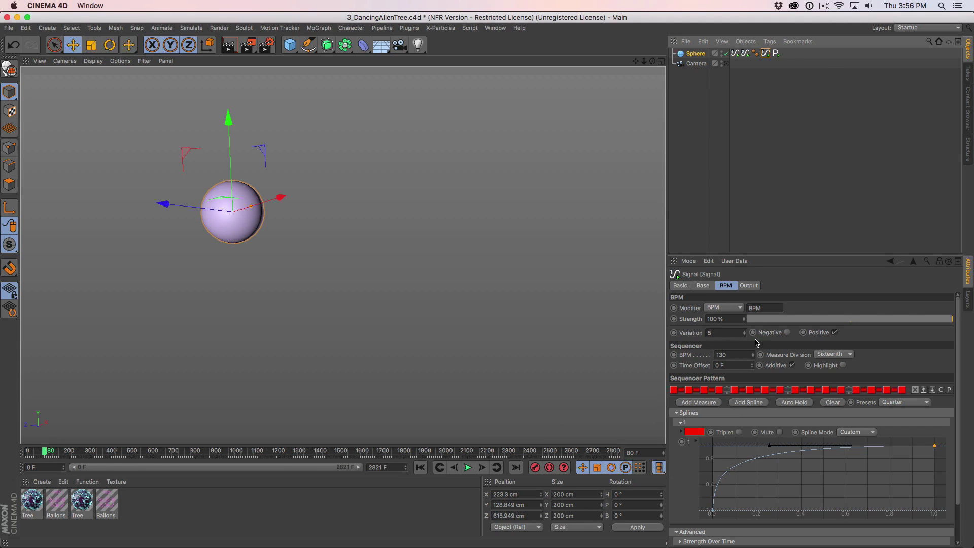
click(420, 467)
click(468, 467)
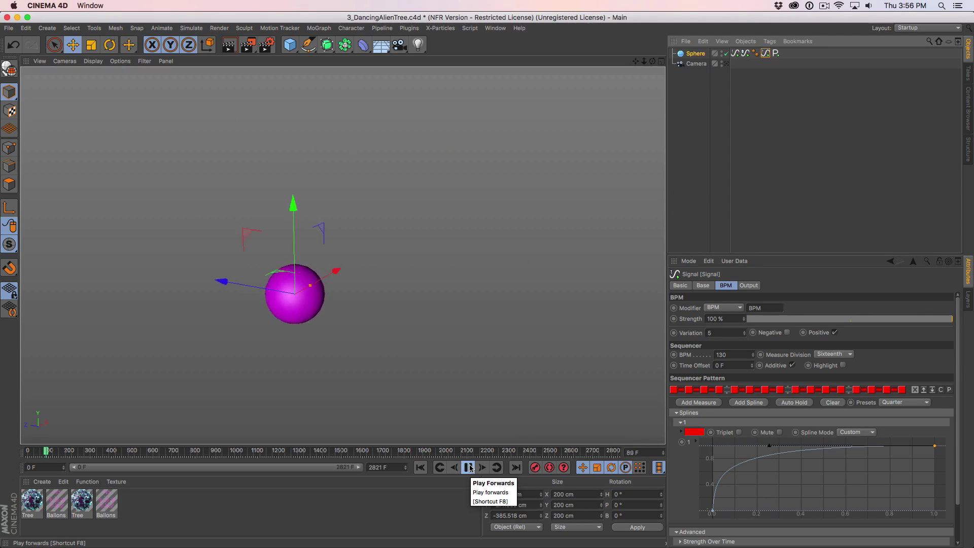
click(469, 467)
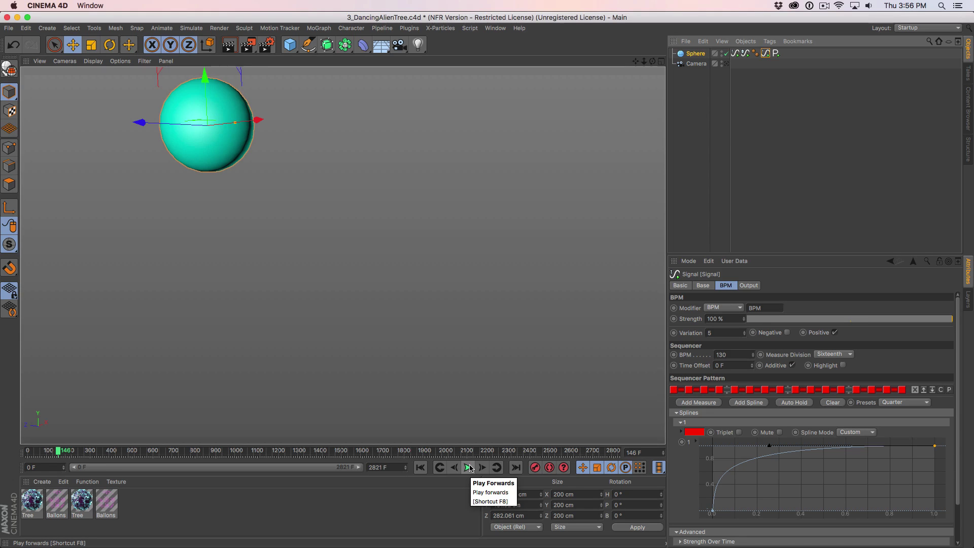
Duplicate the sphere with its tags 20 times, enlarge the object list to show all copies, and briefly preview the animation.
click(696, 53)
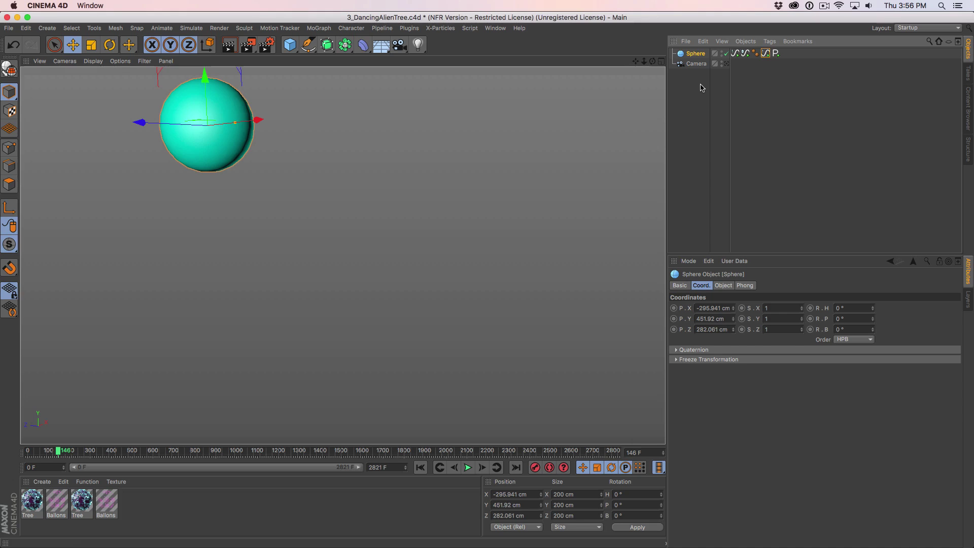
key(super+v)
key(super+v)
key(super+v)
key(super+v)
key(super+v)
key(super+v)
key(super+v)
key(super+v)
key(super+v)
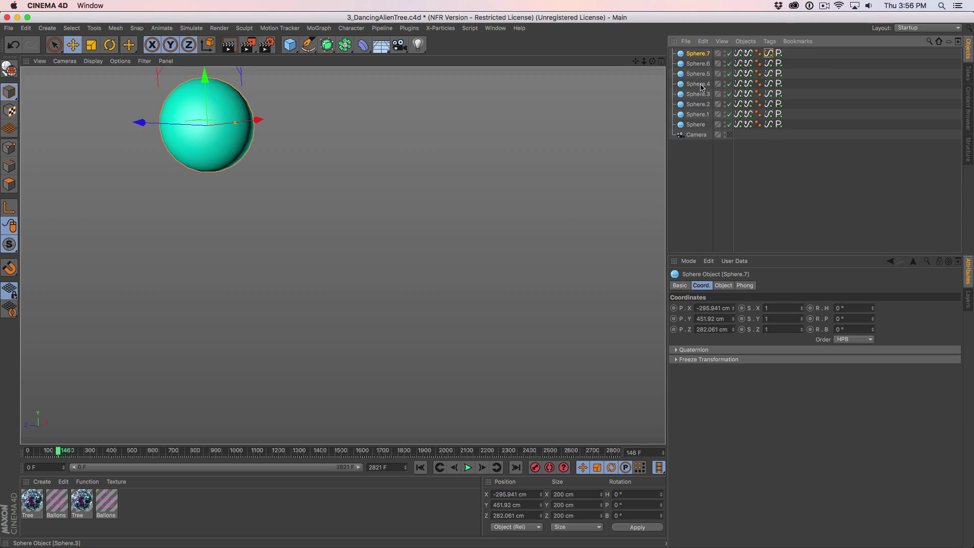
key(super+v)
key(super+v)
key(super+v)
key(super+v)
key(super+v)
key(super+v)
key(super+v)
key(super+v)
key(super+v)
key(super+v)
key(super+v)
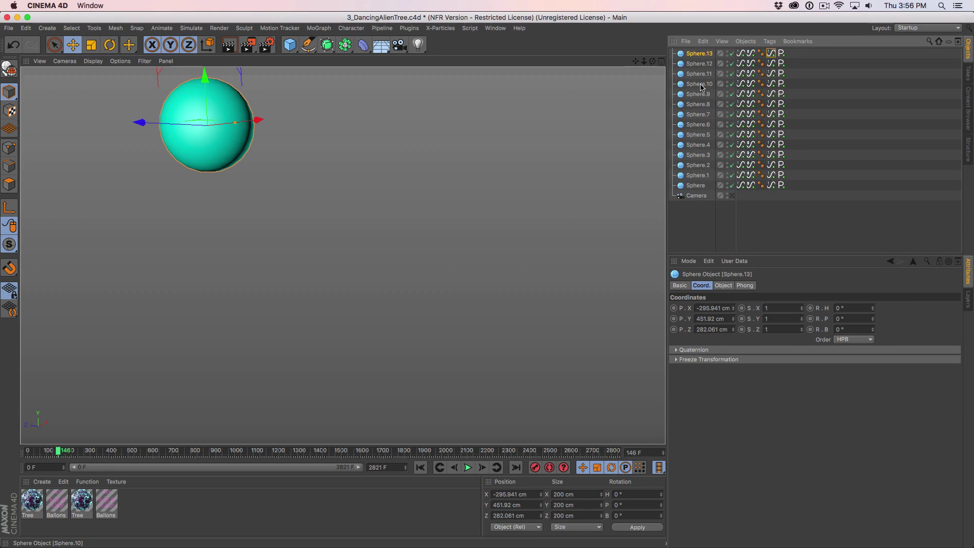
drag(799, 257, 801, 325)
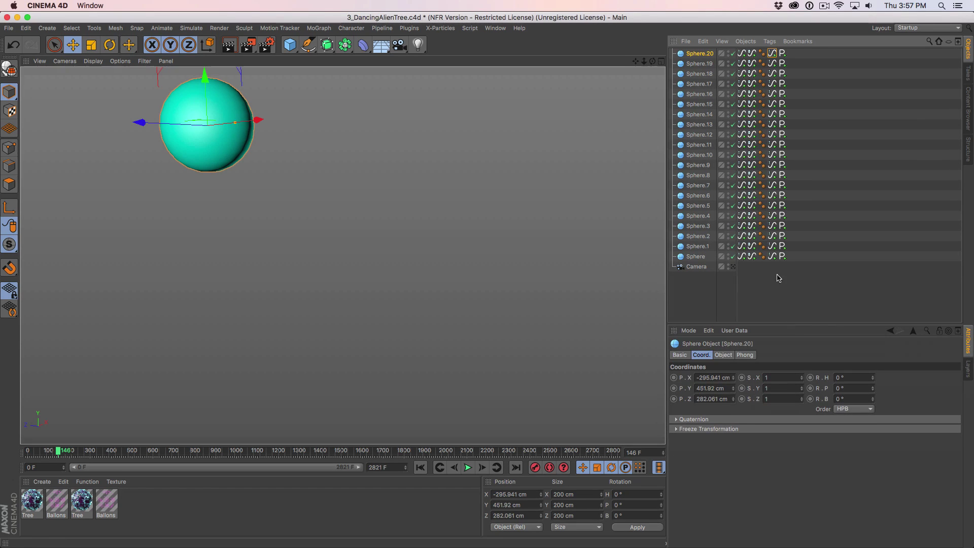
click(467, 467)
click(468, 468)
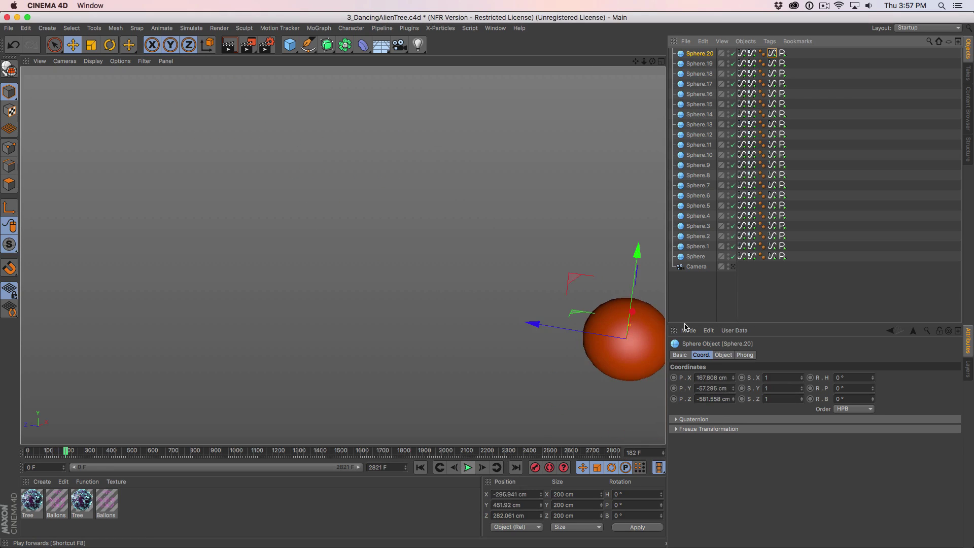
Set the Noise Time Offset of all 21 spheres' Position Signals to "num" to stagger their movement.
click(759, 285)
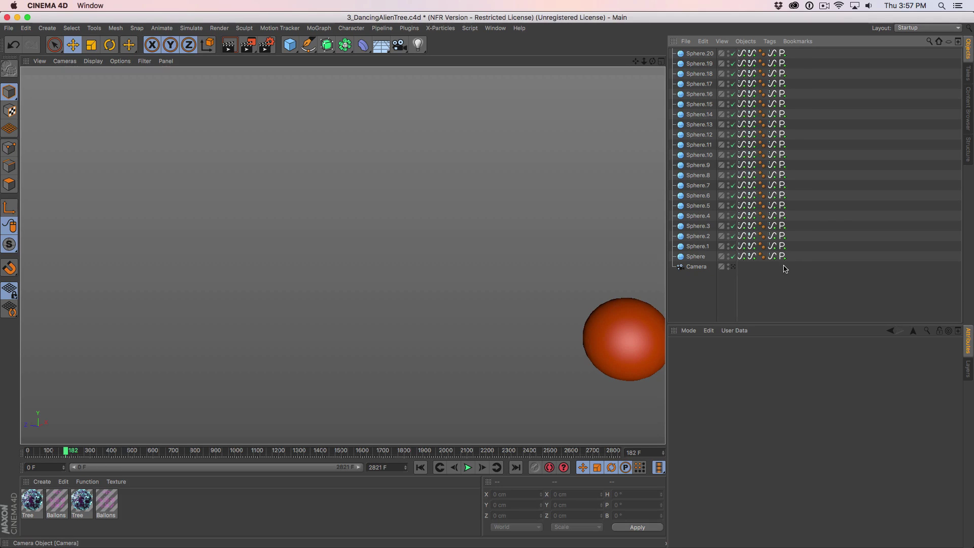
drag(783, 46, 783, 48)
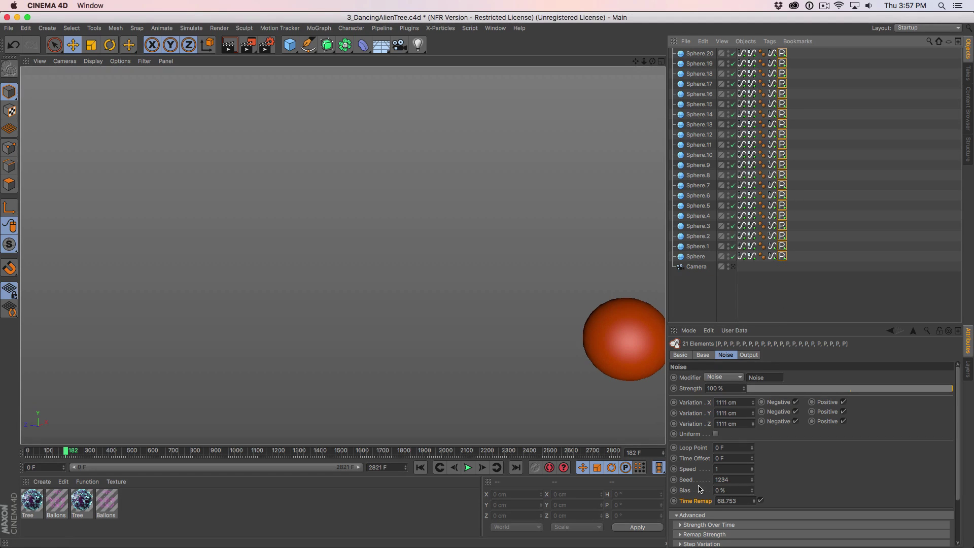
click(723, 458)
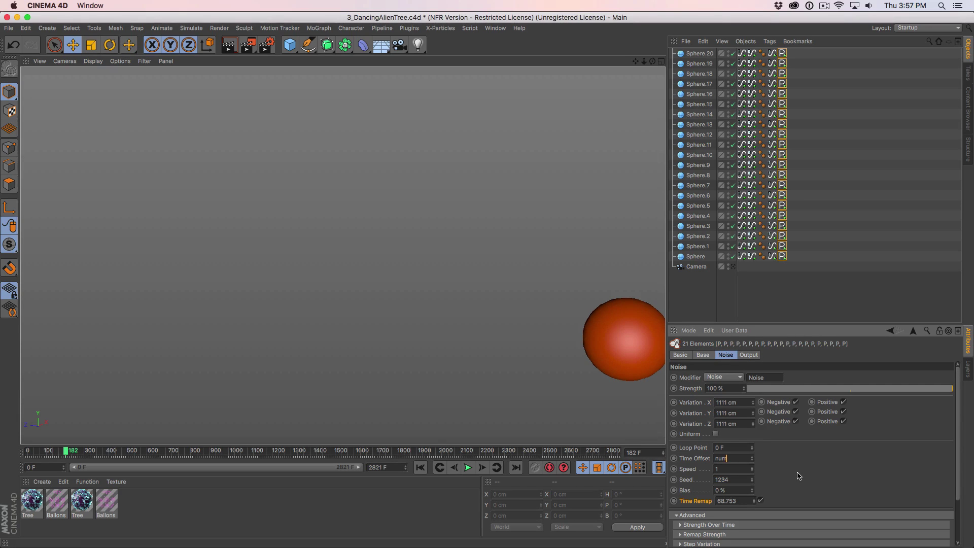
key(Return)
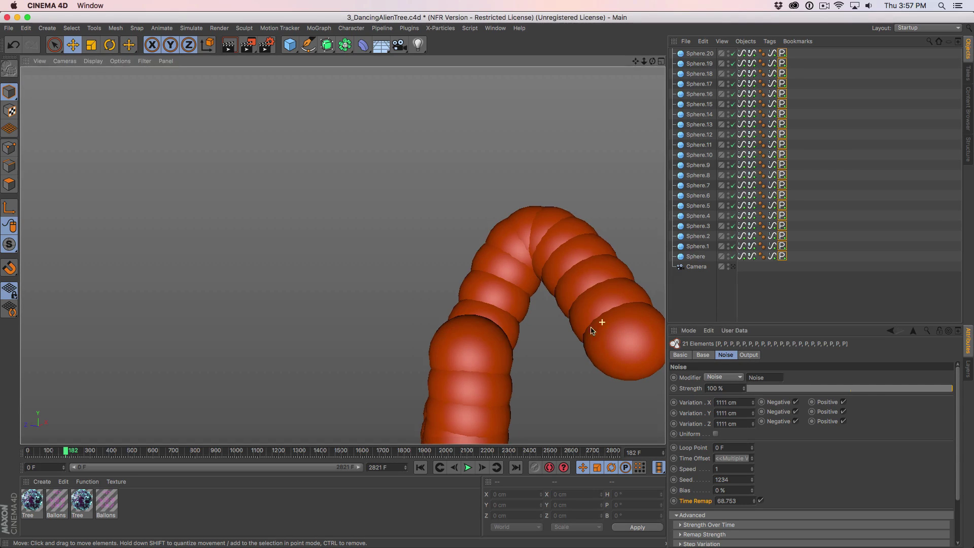
alt+drag(342, 257, 431, 287)
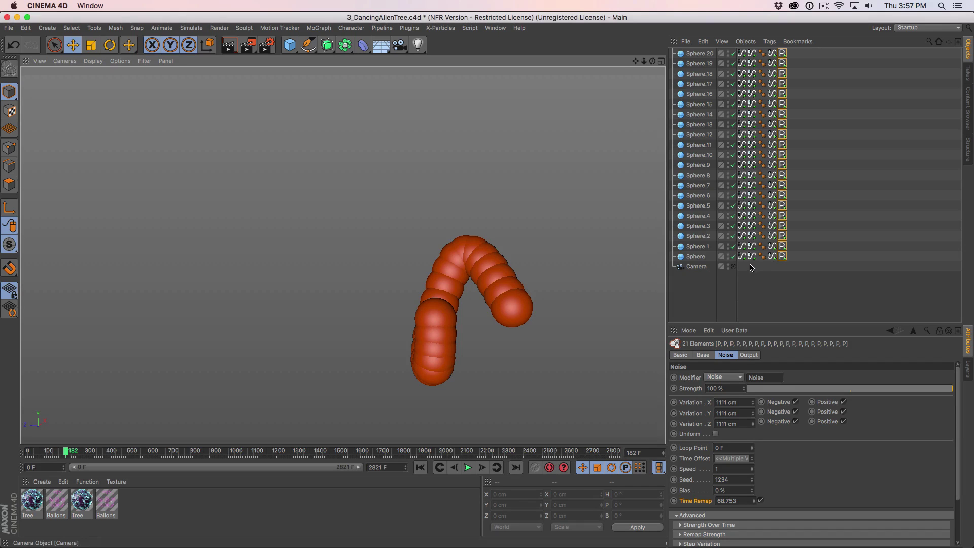
Set the Noise Time Offset of all 21 spheres' Display Color Signals to "num" to stagger their colors.
drag(753, 269, 752, 55)
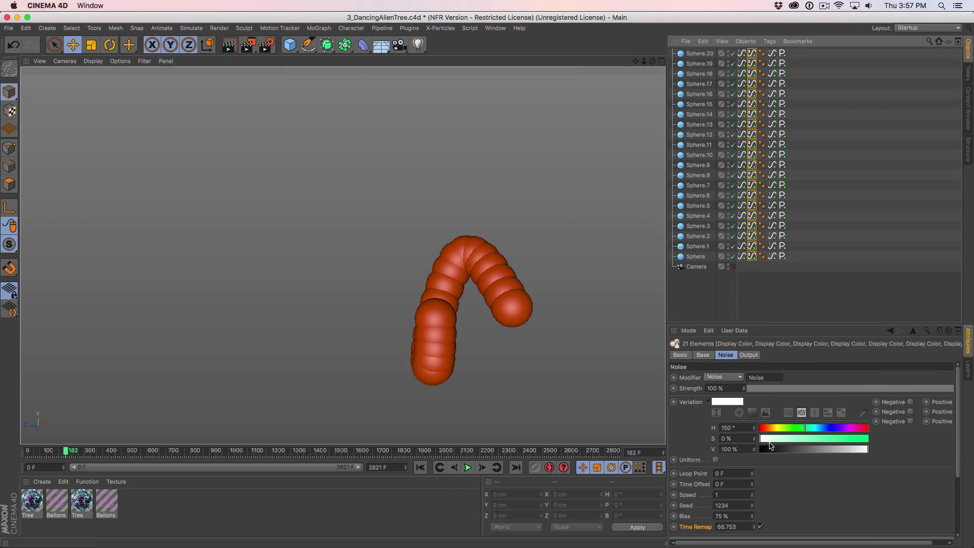
click(736, 485)
text(num)
key(Return)
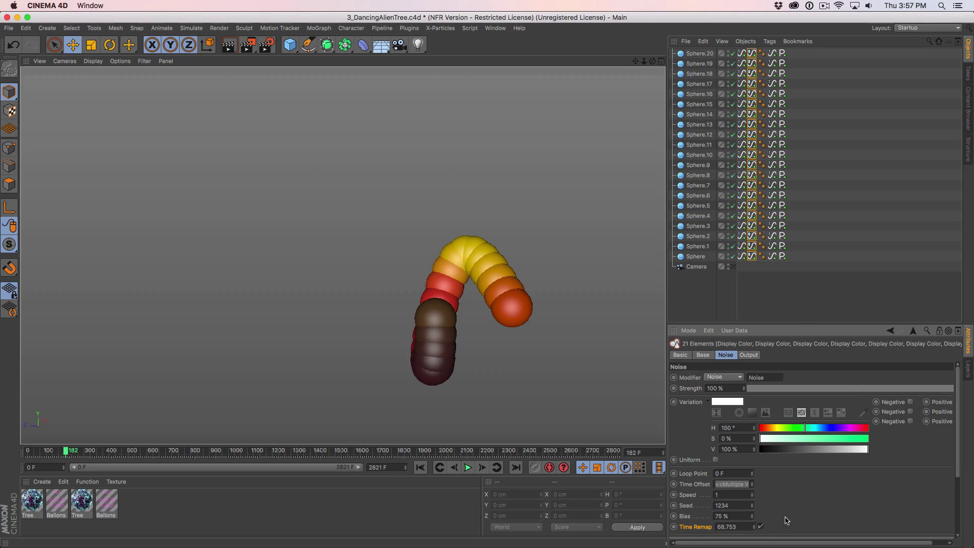
Deselect everything and preview the staggered sphere chain from the first frame.
click(420, 467)
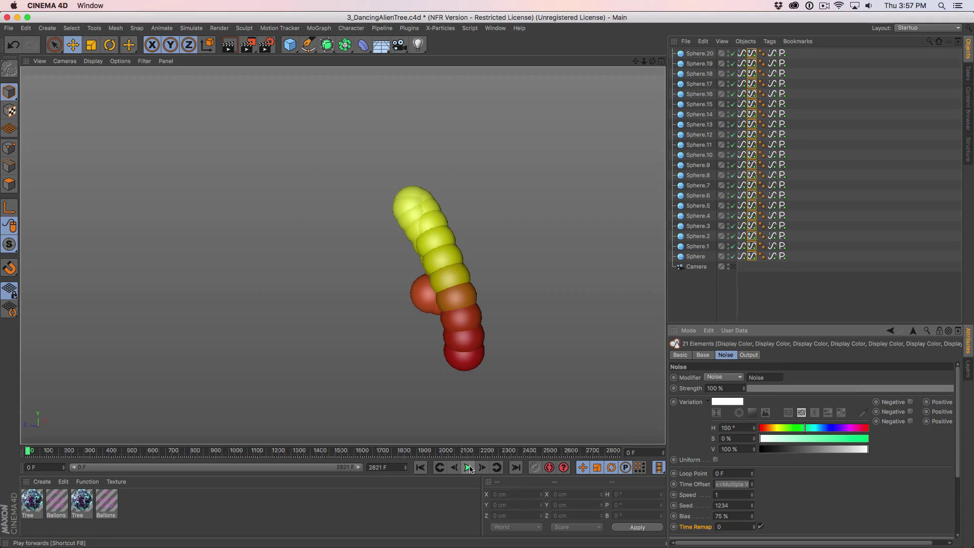
click(769, 298)
click(468, 468)
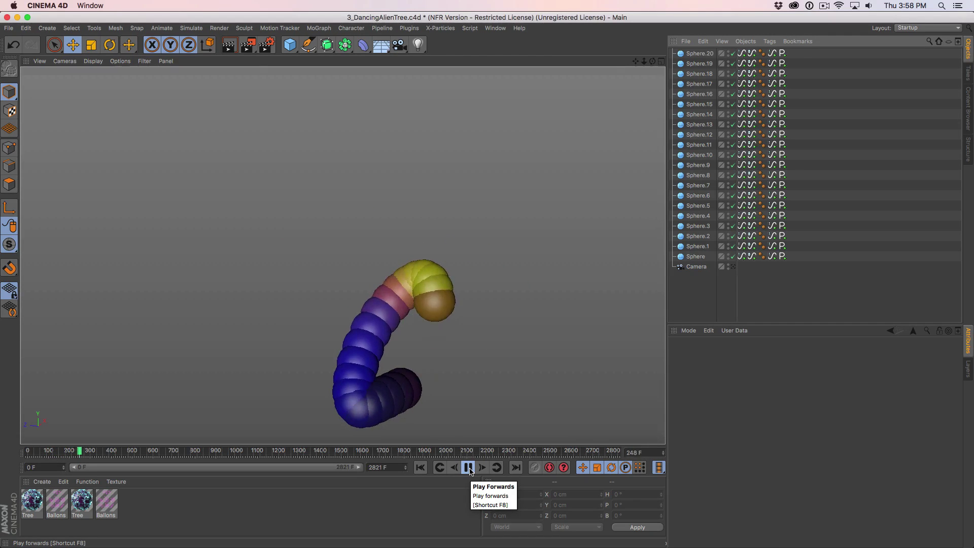
click(470, 471)
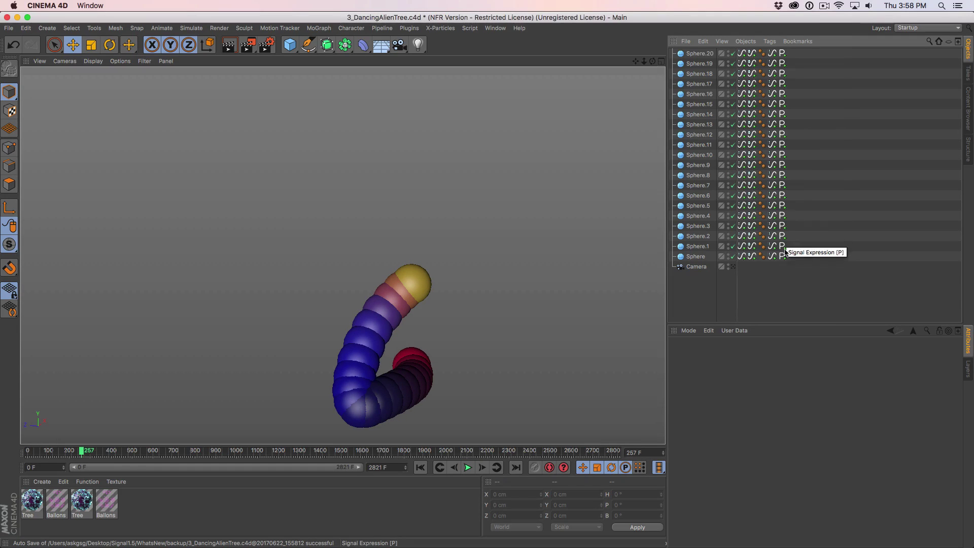
Set the Noise Speed of all 21 spheres' Position Signals to 2.
drag(781, 266, 779, 48)
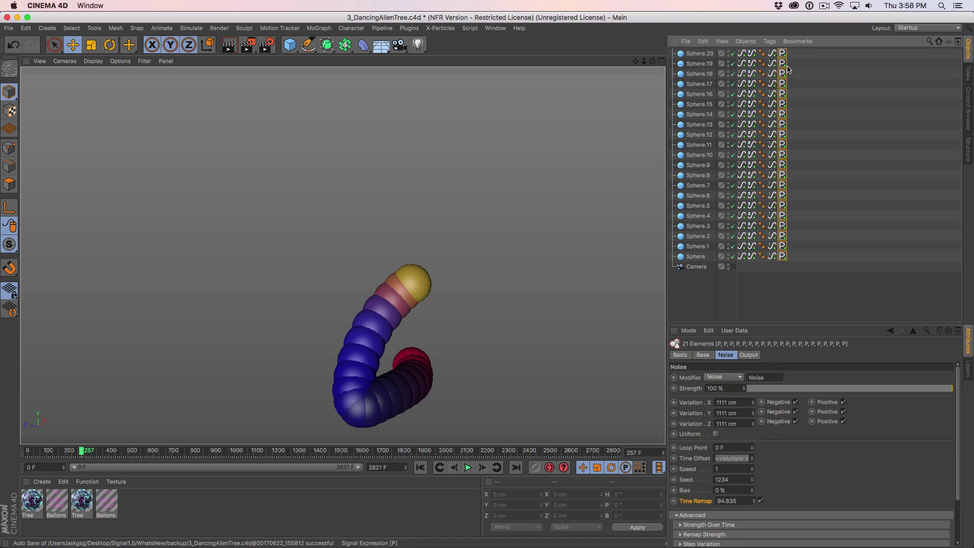
double_click(726, 470)
text(2)
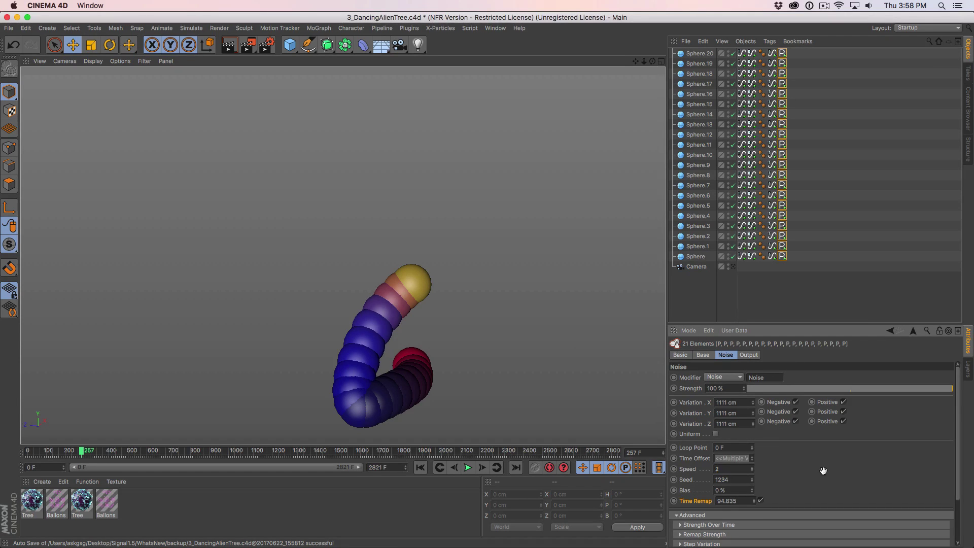
key(Return)
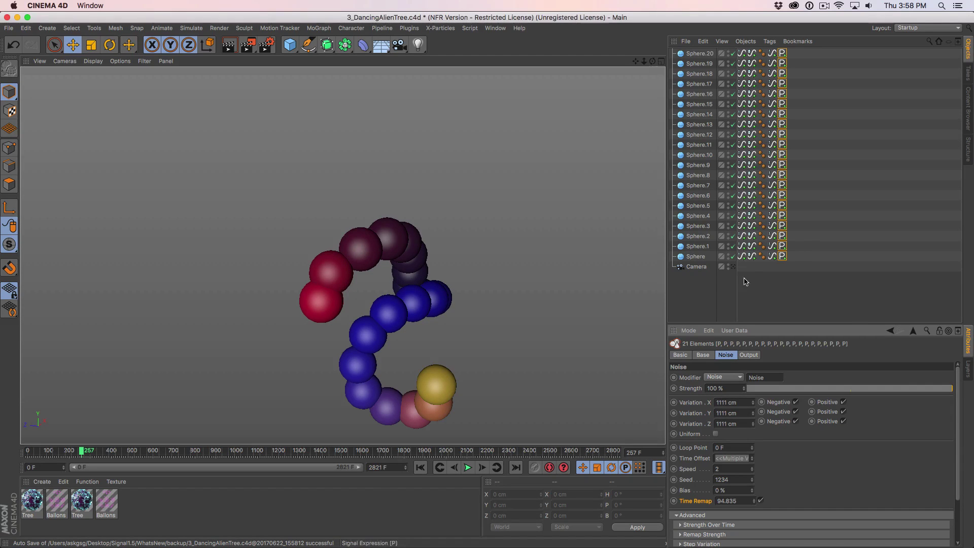
Try Noise Speeds of 2, 3 and 11 on all 21 Display Color Signals and settle on 0.5.
drag(753, 48, 752, 259)
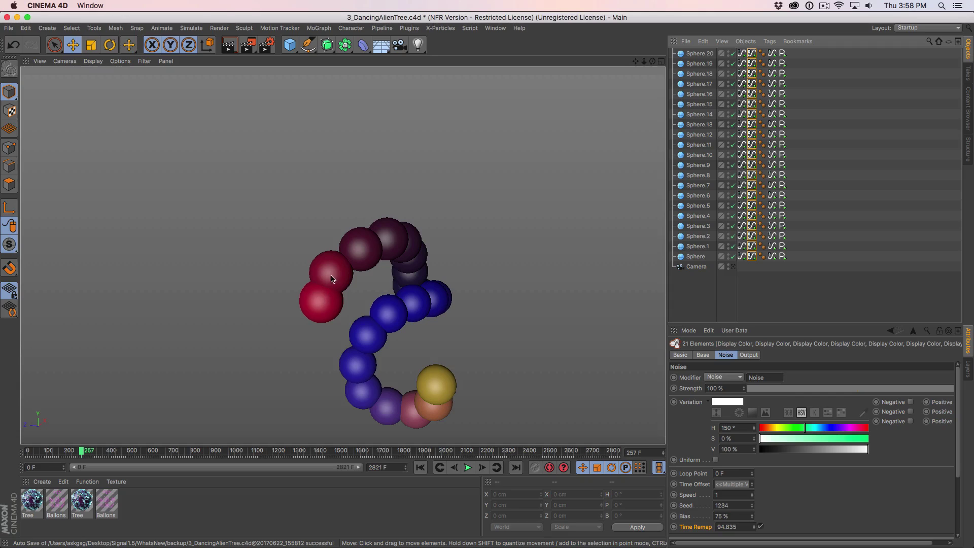
click(721, 494)
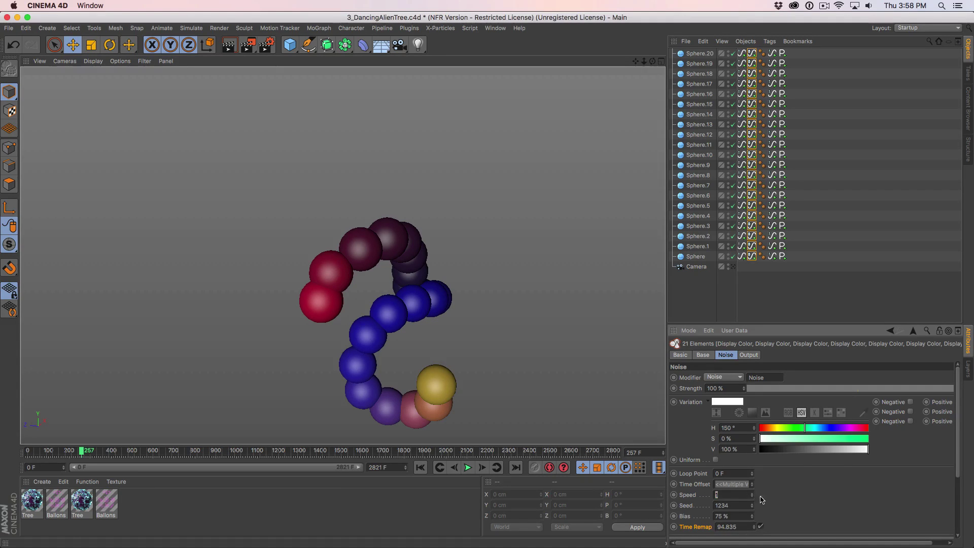
text(2)
key(Return)
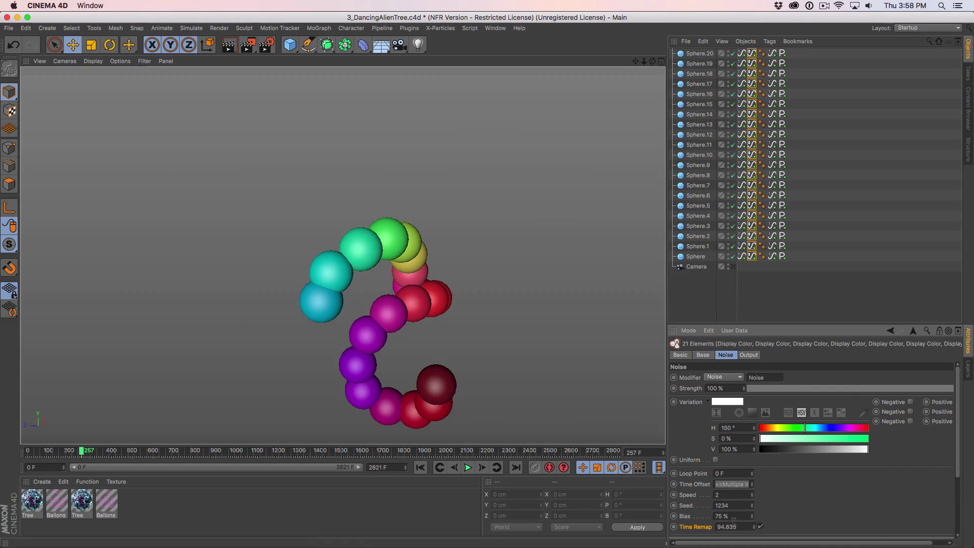
double_click(731, 494)
text(3)
key(Return)
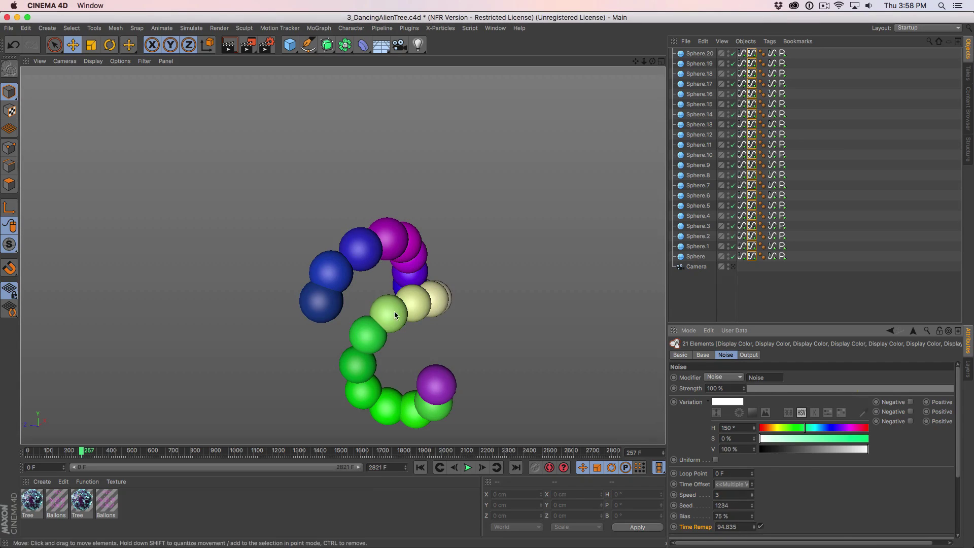
double_click(732, 496)
text(11)
key(Return)
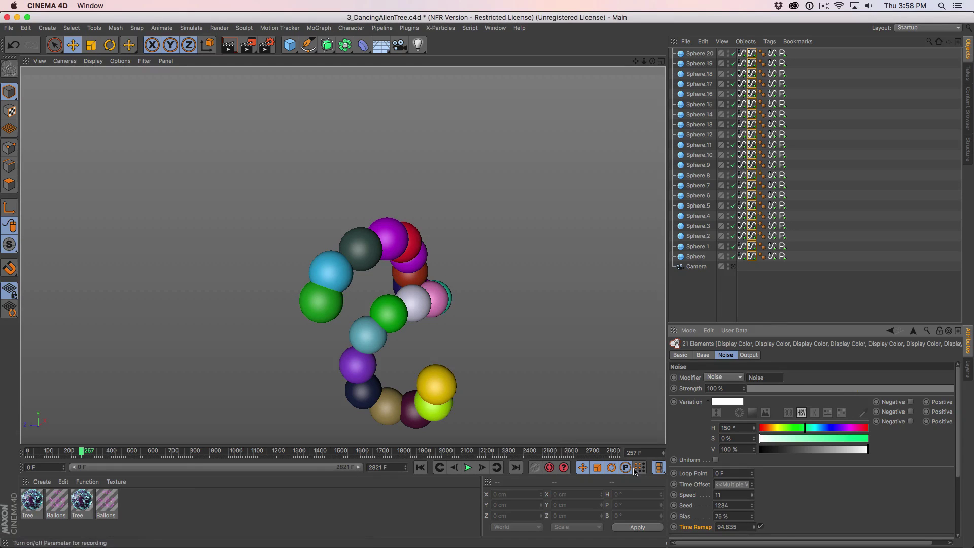
key(BackSpace)
text(0.5)
key(Return)
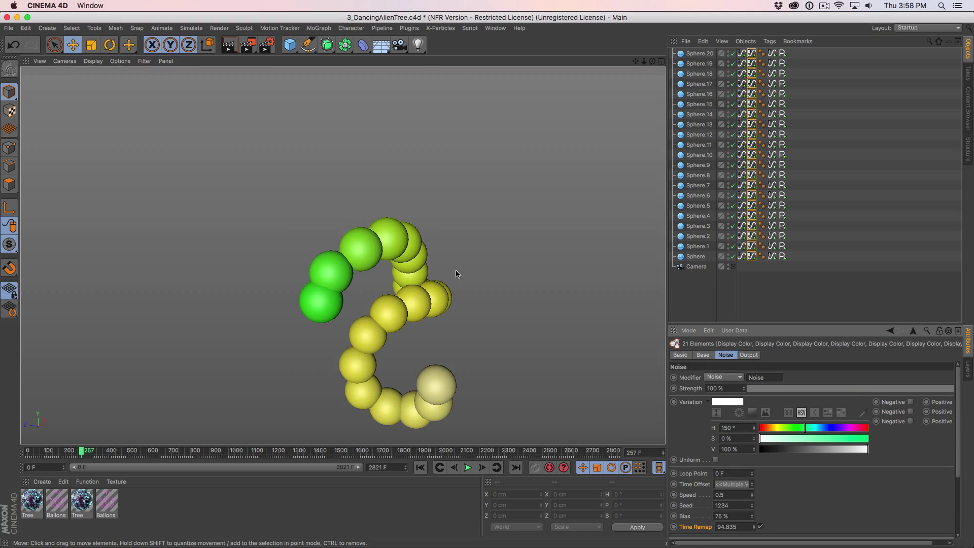
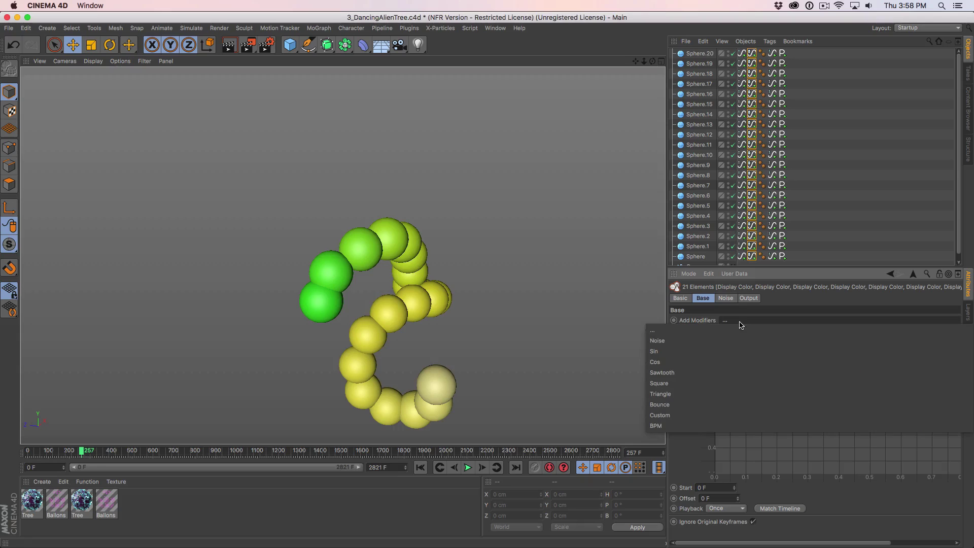
Add a second Noise modifier to all Display Color Signals and disable Negative for its three variation channels.
click(680, 340)
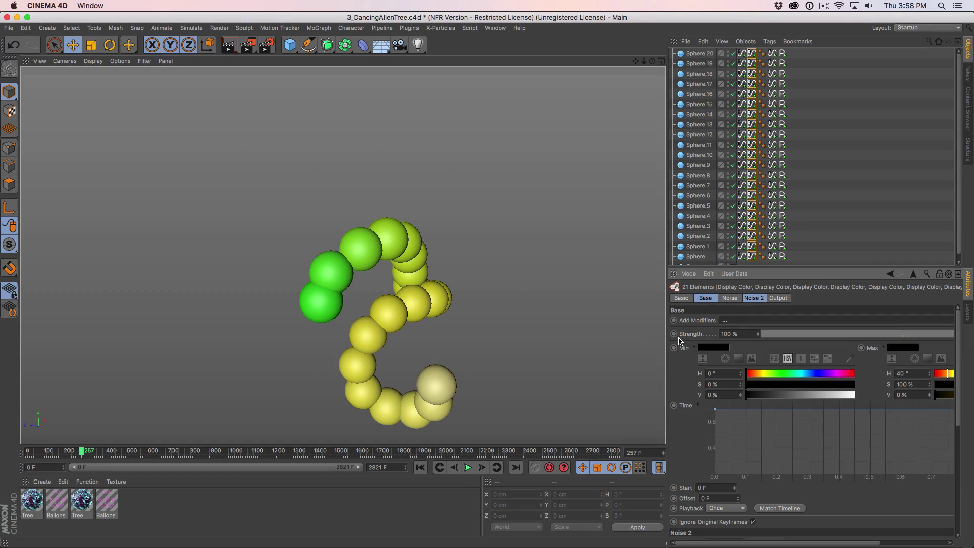
click(749, 300)
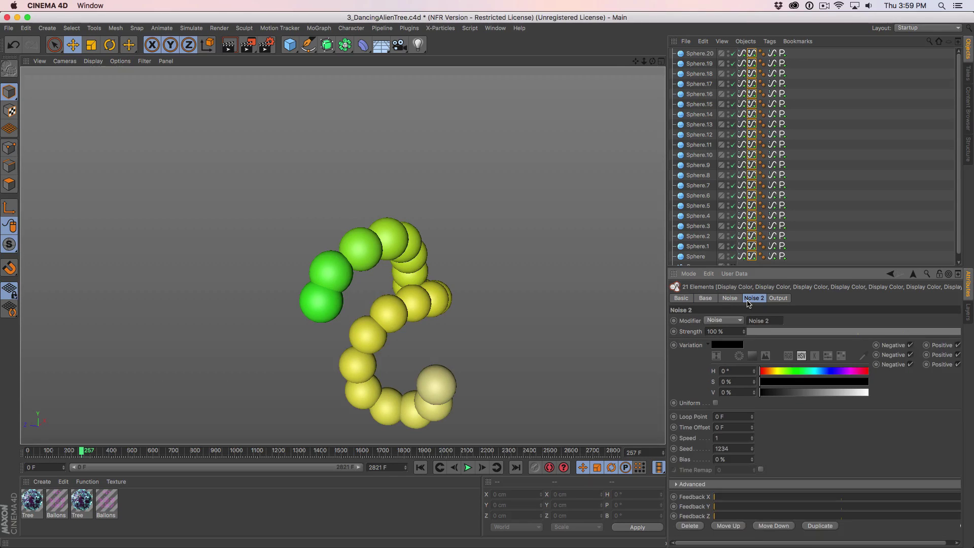
click(910, 345)
click(911, 355)
click(911, 365)
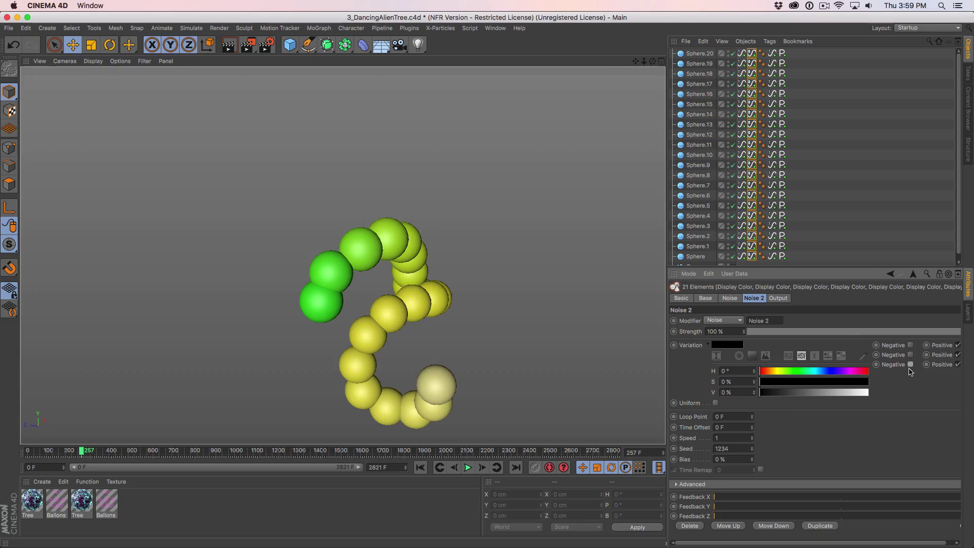
Set the Noise 2 Variation brightness to 44% and its Bias to 55% on all Display Color Signals.
click(788, 392)
drag(779, 393, 928, 395)
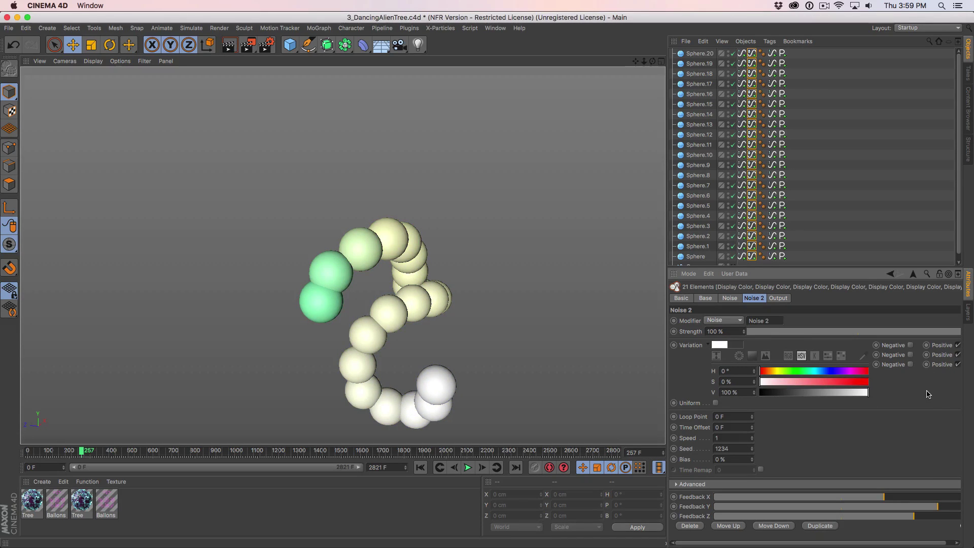
drag(828, 394, 808, 394)
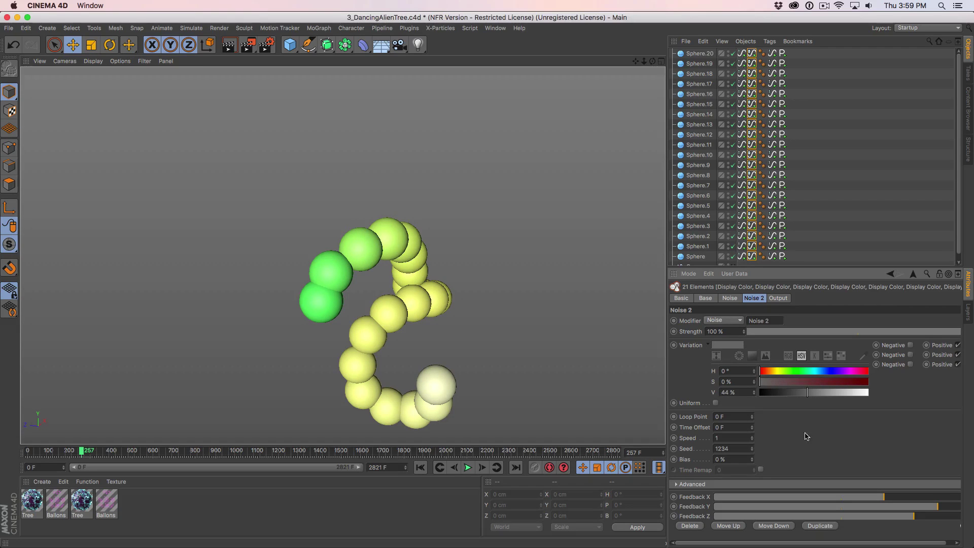
drag(752, 459, 823, 452)
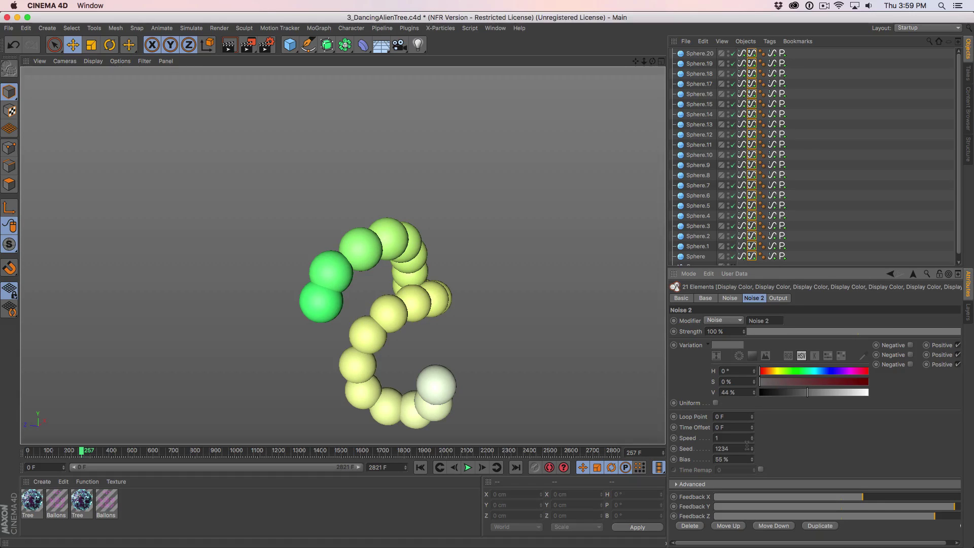
Give Noise 2 a different Seed on each Display Color Signal using num, and compare its settings with the first Noise.
drag(731, 449, 696, 445)
text(num)
key(Return)
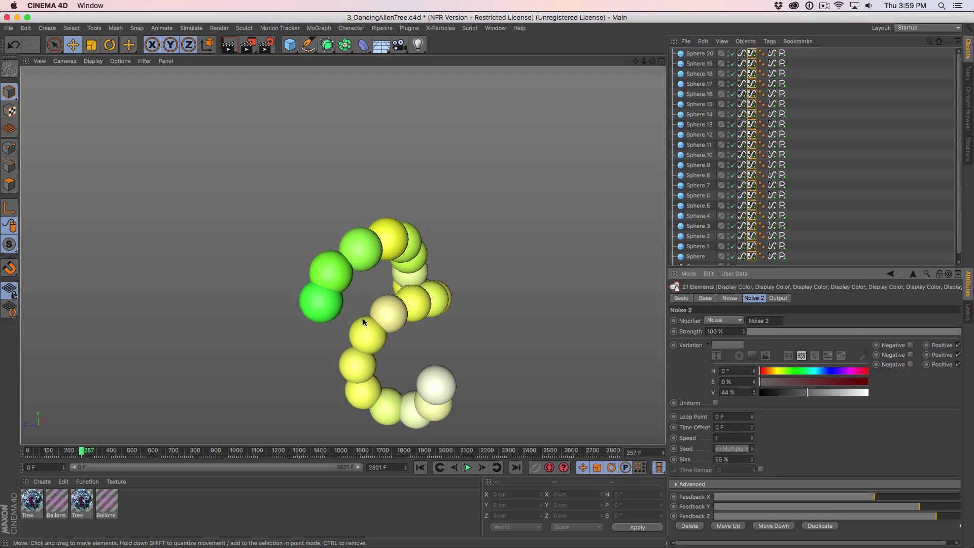
click(729, 298)
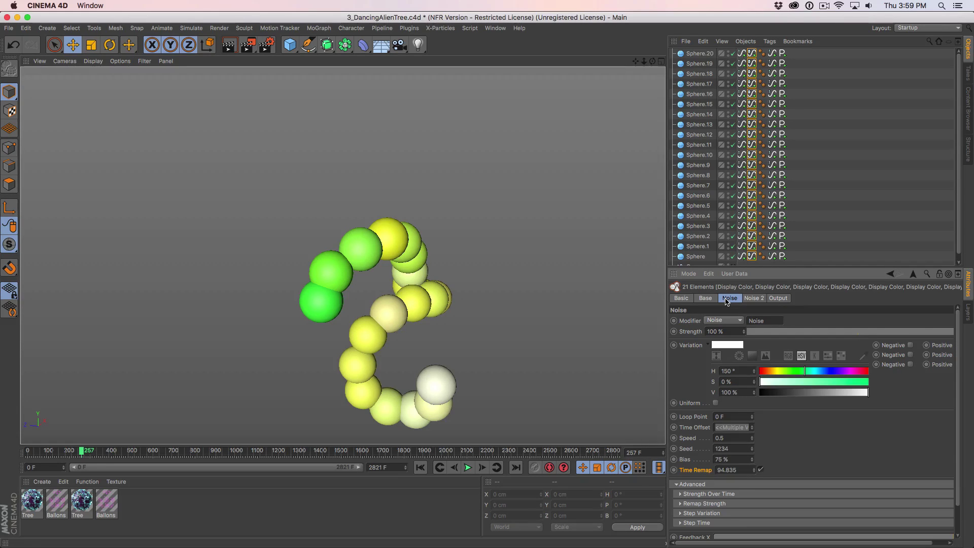
click(753, 298)
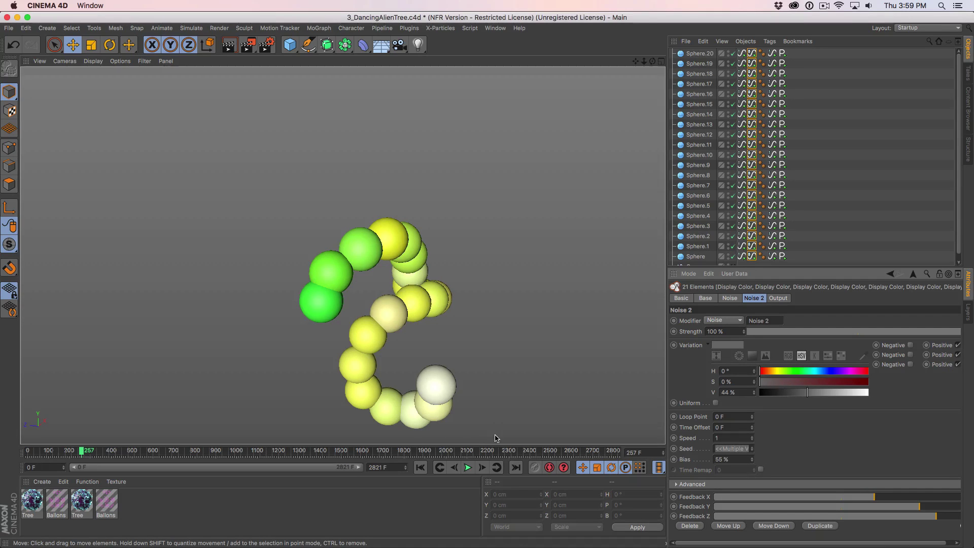
Deselect everything and preview the sphere chain's varied colors from frame 257.
click(800, 232)
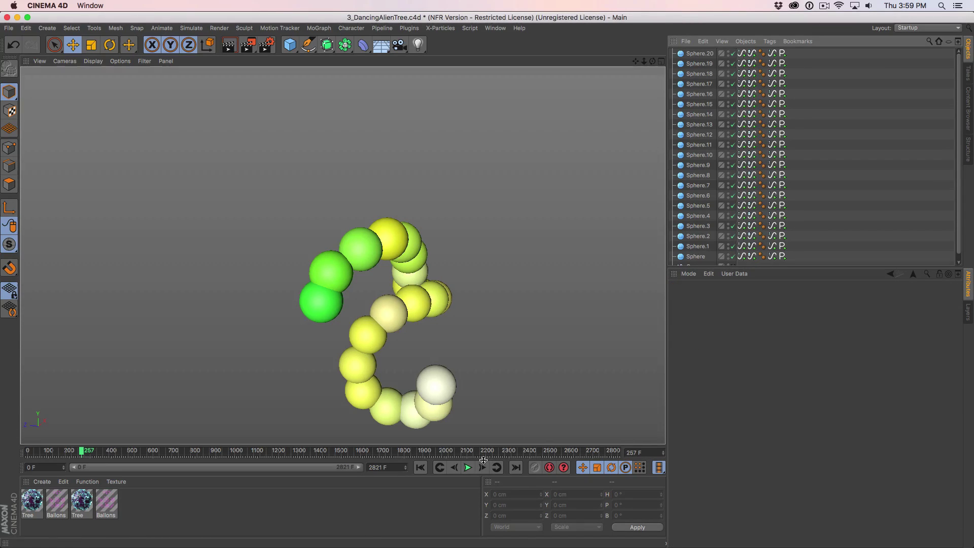
click(468, 467)
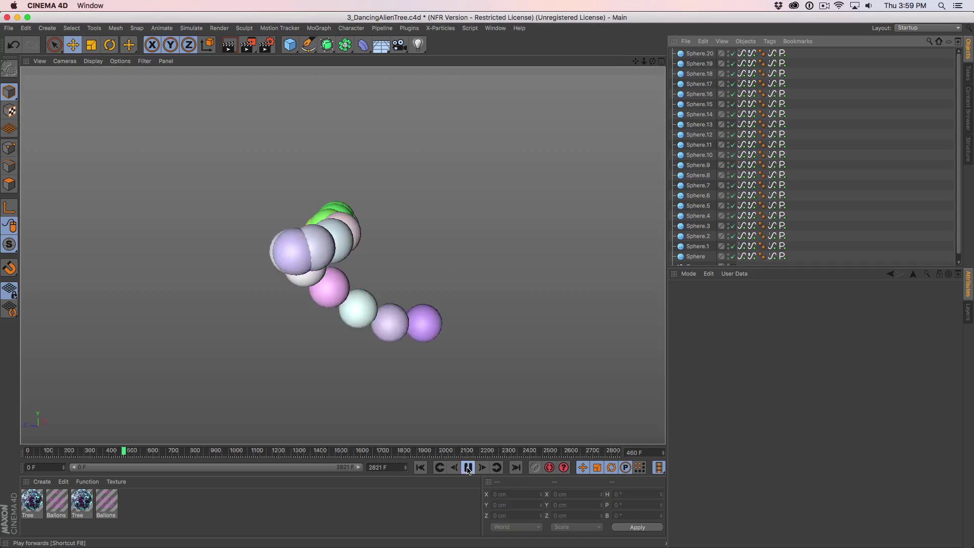
click(468, 467)
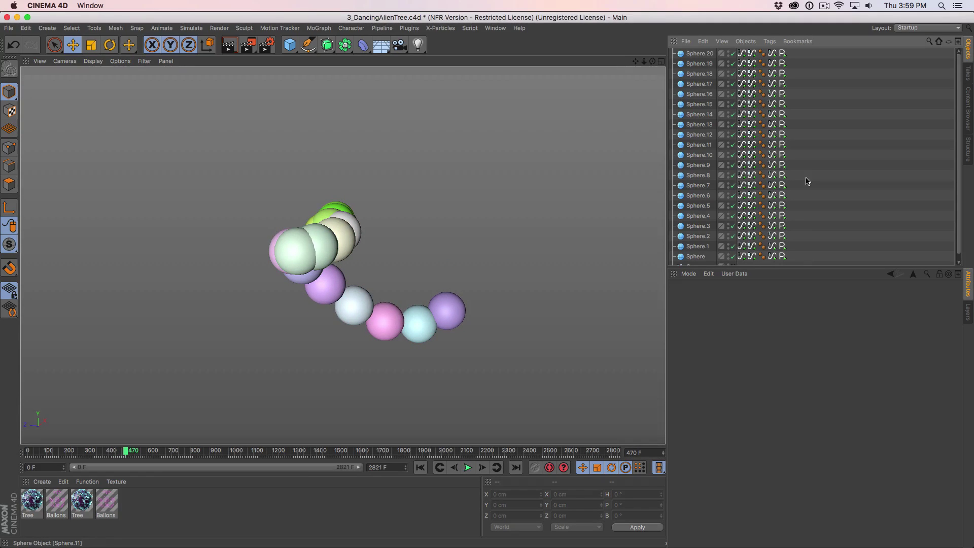
Add a second Noise modifier to the Position Signals of all 21 spheres.
drag(793, 259, 782, 50)
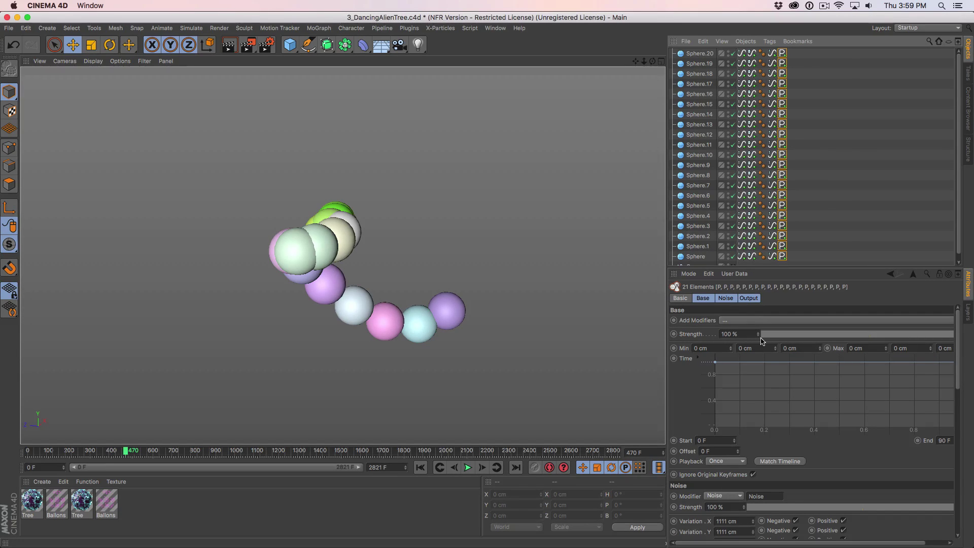
click(731, 299)
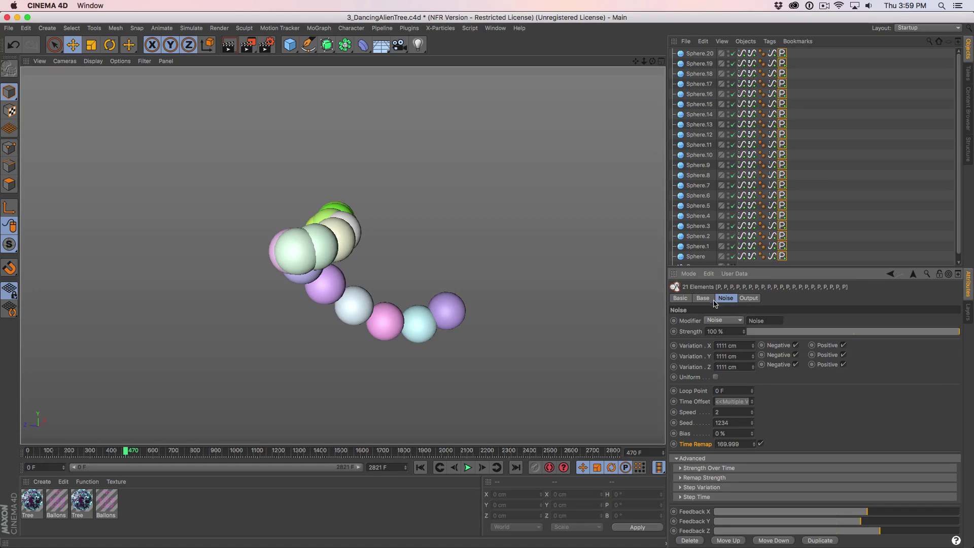
click(709, 300)
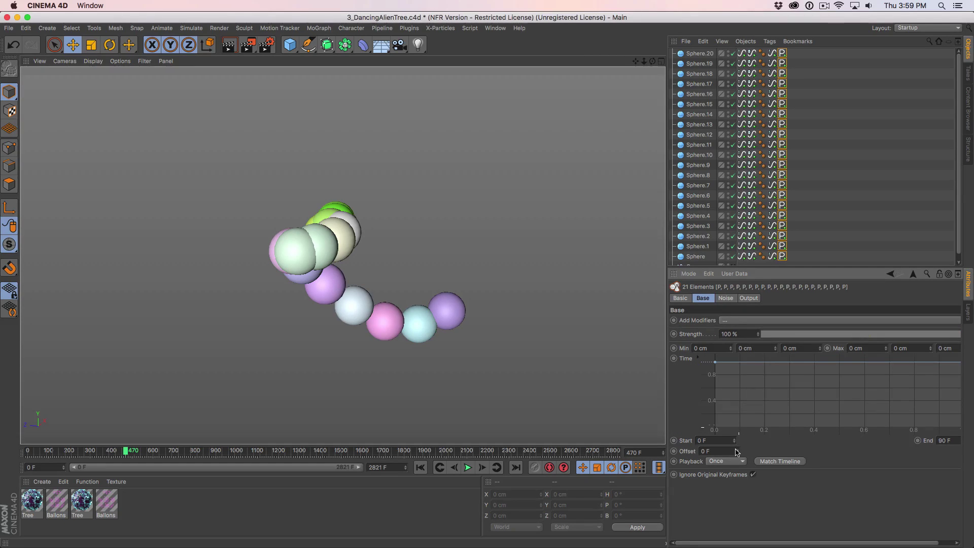
click(735, 320)
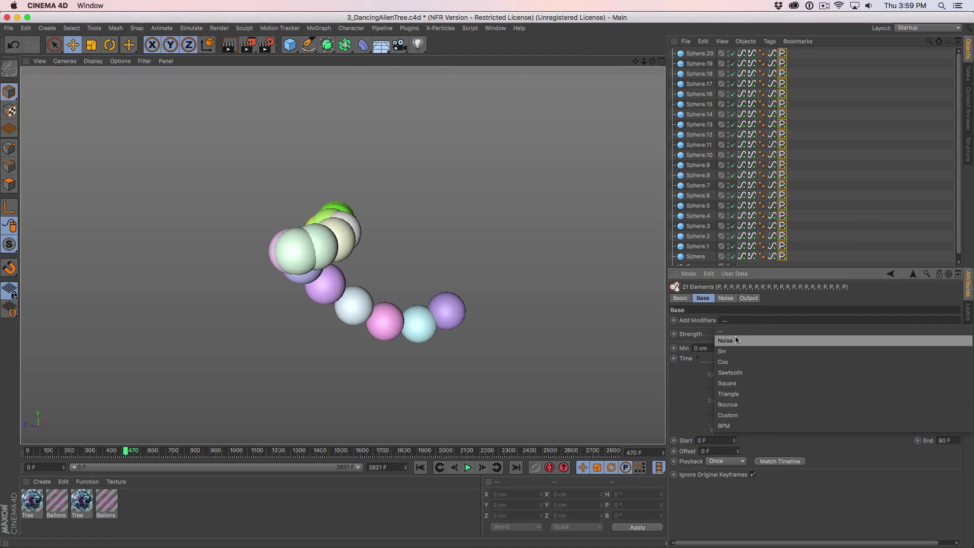
click(737, 341)
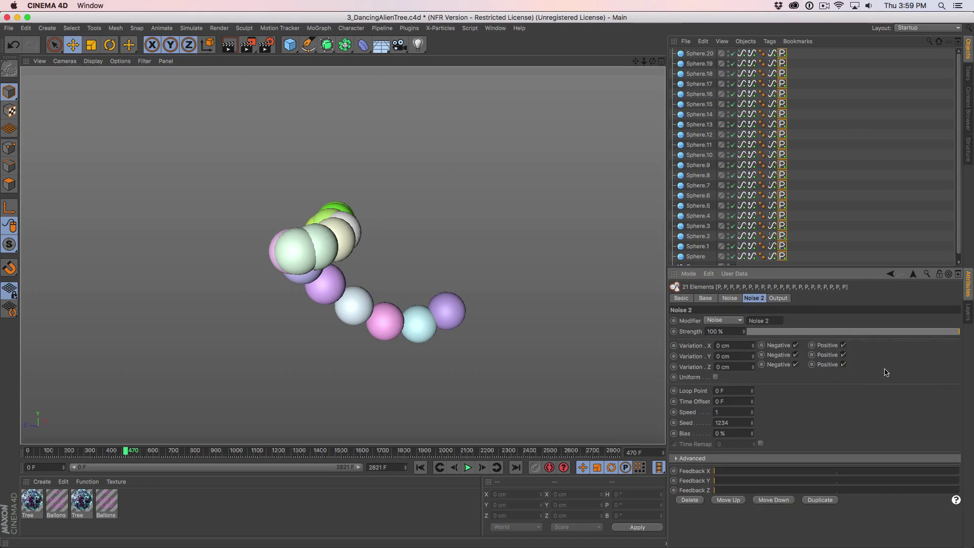
Set the Position Signals' Noise 2 Variation to 111 cm on X, Y and Z, with a different Seed for each sphere.
drag(750, 345, 688, 349)
text(111)
key(Tab)
text(111)
key(Tab)
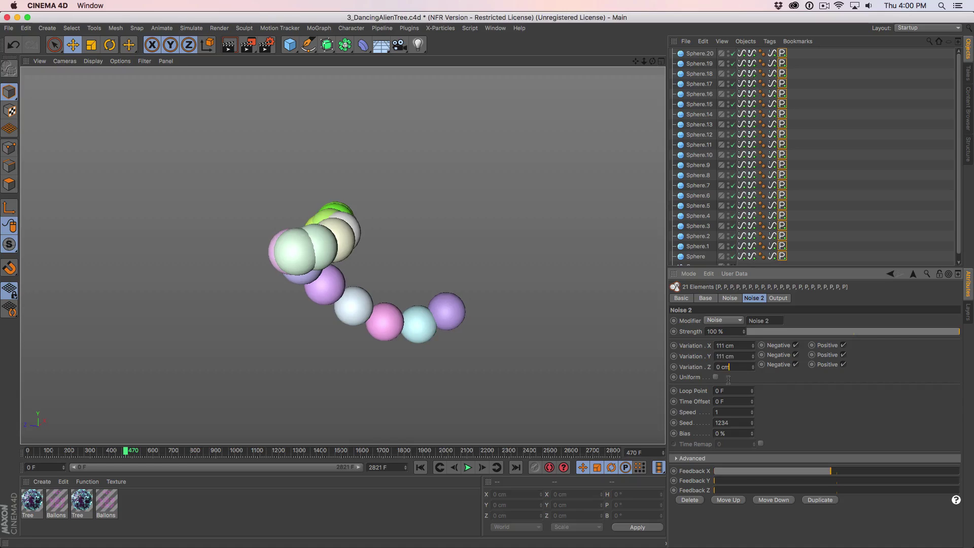
text(111)
key(Return)
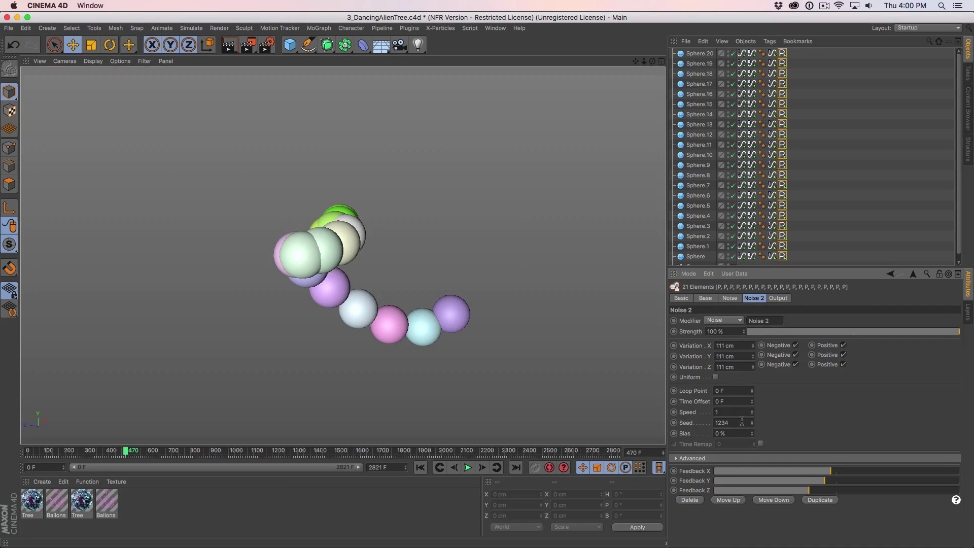
drag(742, 422, 674, 422)
key(Return)
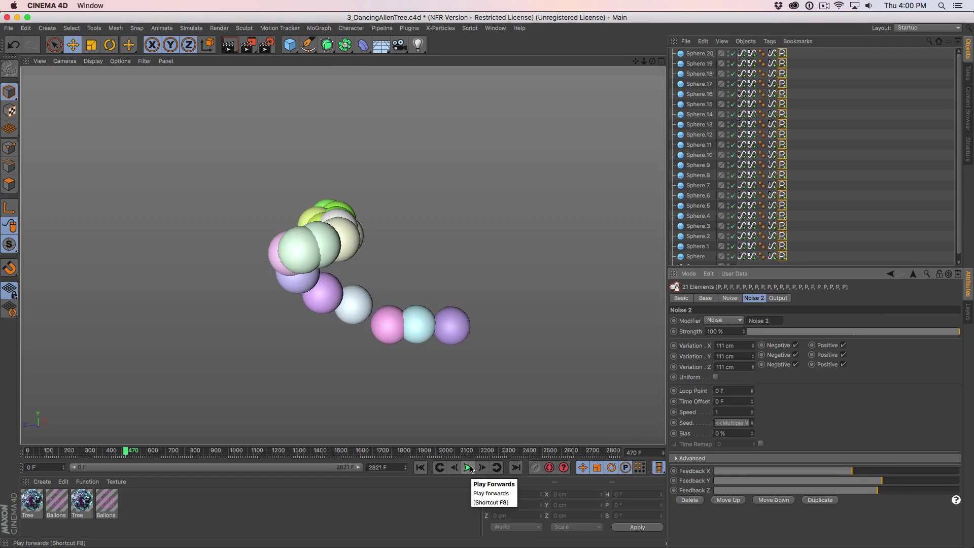
Preview the sphere chain with the added position noise from frame 470, with nothing selected.
click(469, 468)
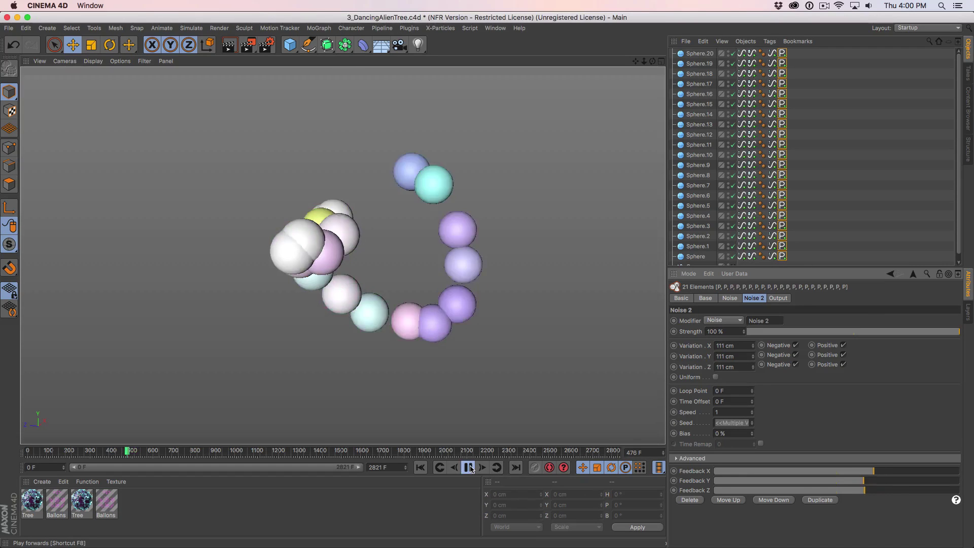
click(830, 226)
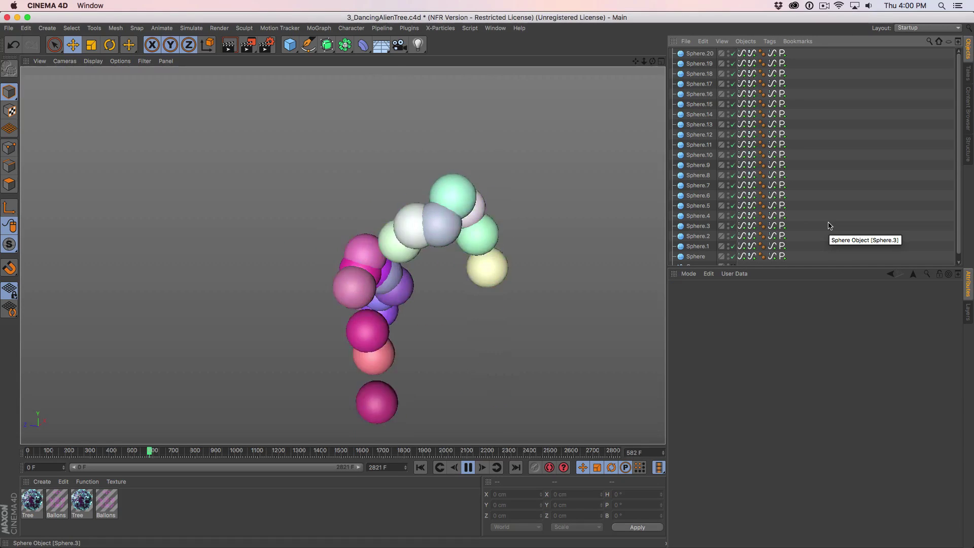
click(470, 468)
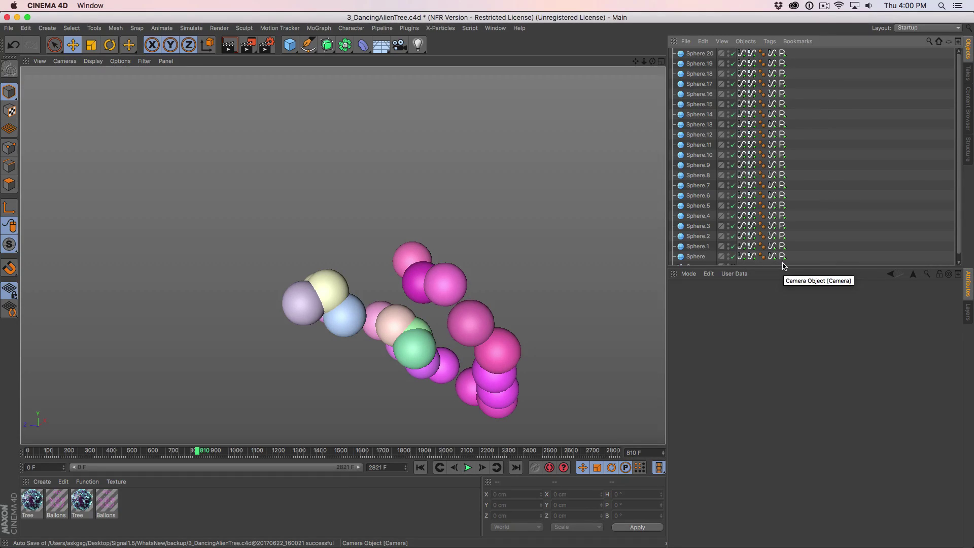
Examine the Output and Keyframe conversion options of Sphere.11's Position Signal, then clear the selection.
drag(784, 267, 784, 48)
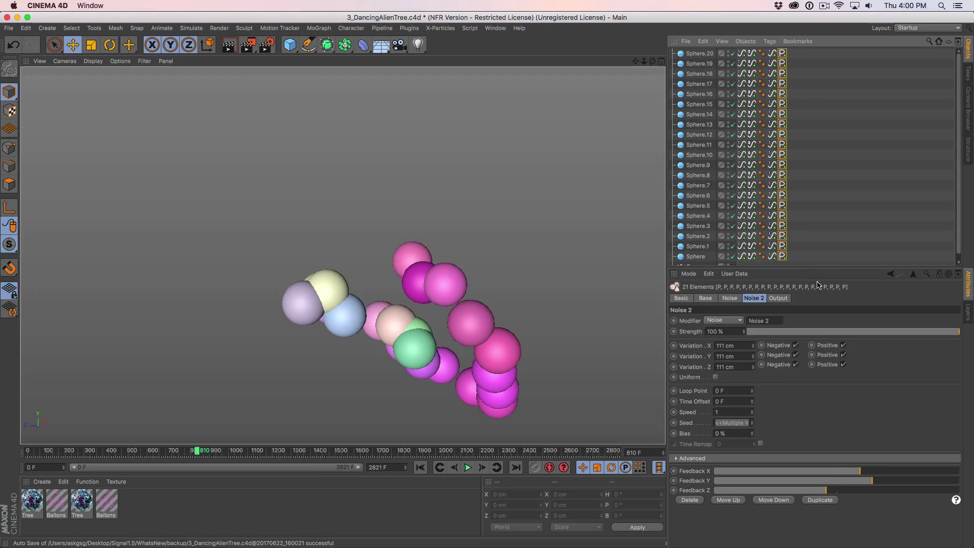
click(802, 103)
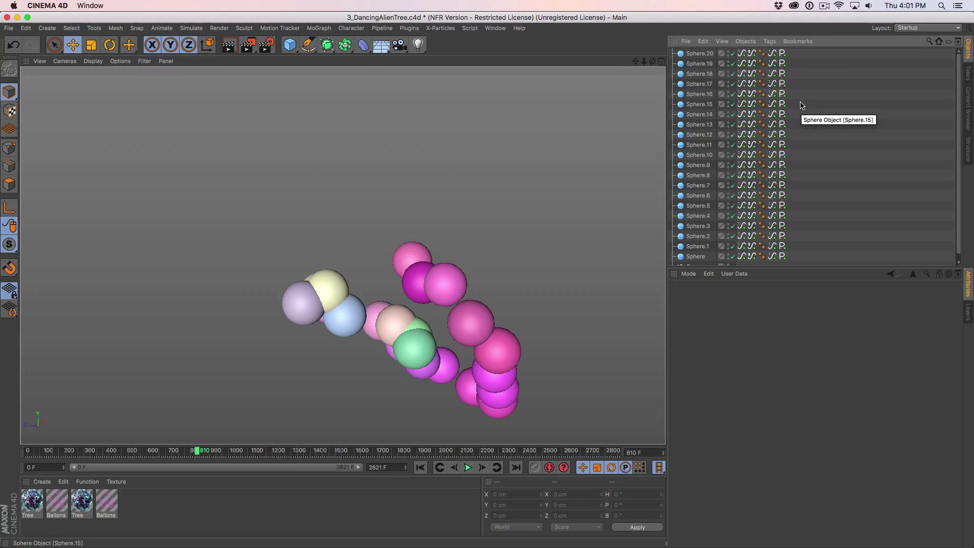
click(783, 145)
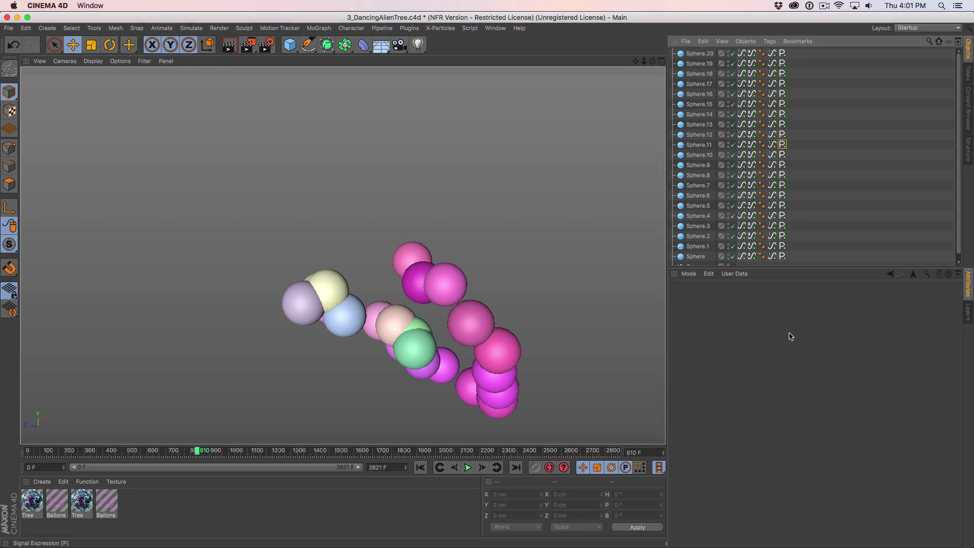
click(779, 298)
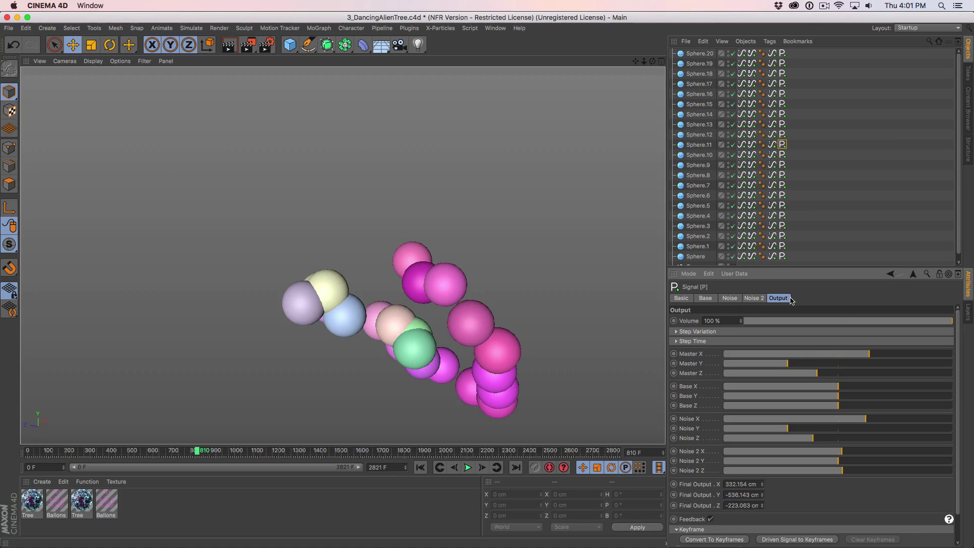
scroll(728, 382, down, 1)
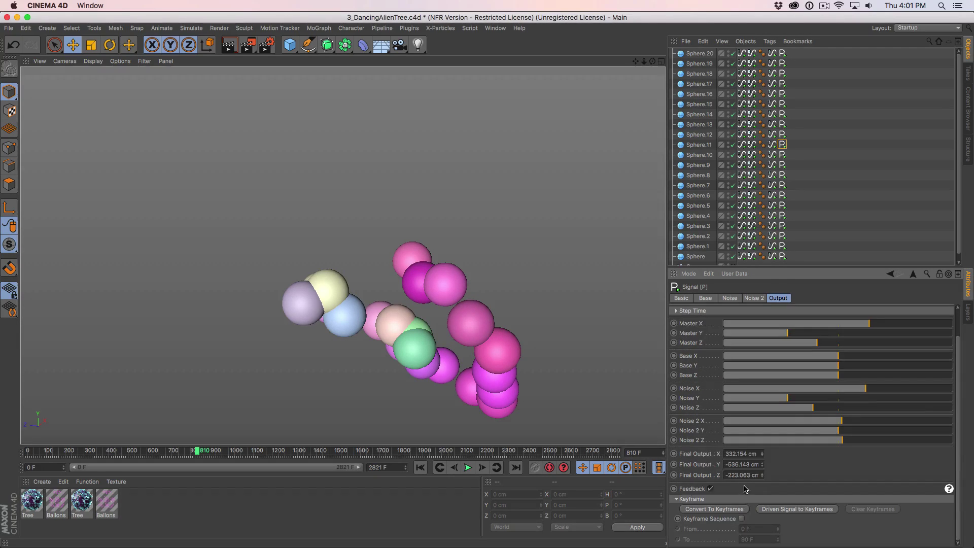
click(701, 506)
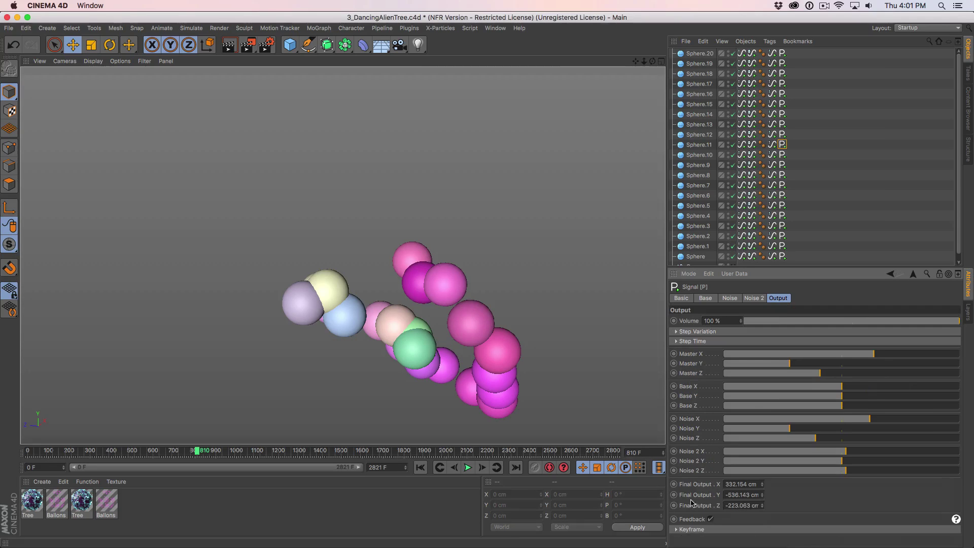
click(688, 533)
scroll(694, 486, down, 1)
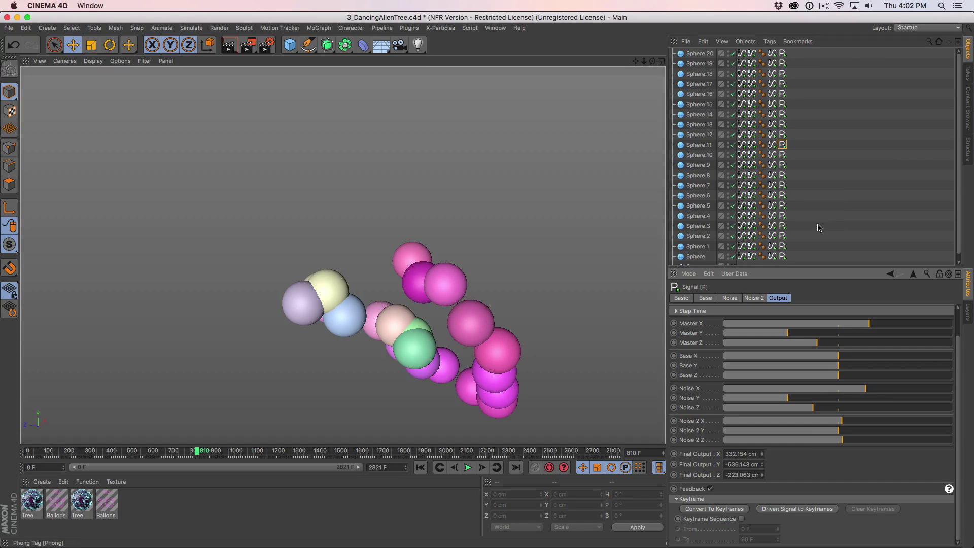
click(844, 194)
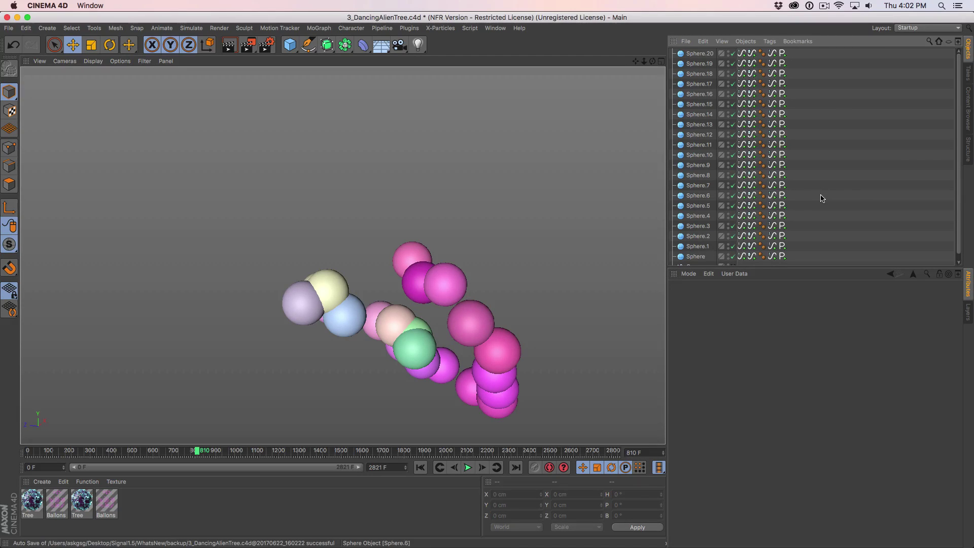